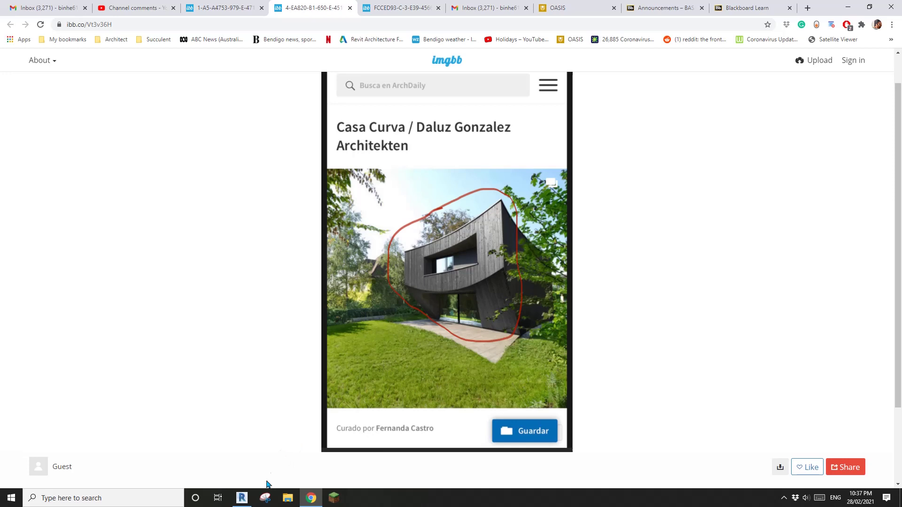
Switch to Revit and create a new project from a template.
click(241, 497)
click(115, 118)
click(246, 156)
click(222, 177)
click(253, 209)
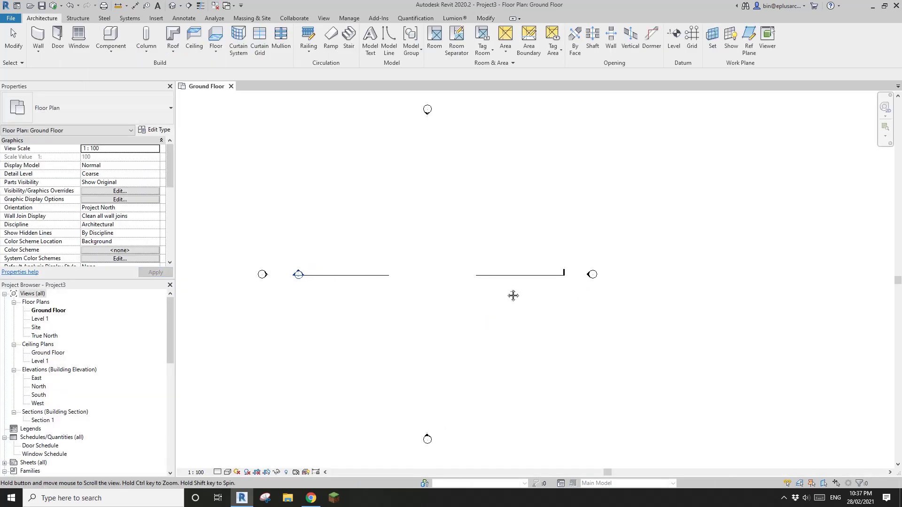
Draw two parallel vertical reference planes crossing the section line in the middle of the Ground Floor plan.
scroll(425, 261, up, 2)
middle_drag(424, 269, 431, 271)
key(r)
key(p)
scroll(411, 310, up, 1)
click(374, 333)
click(374, 216)
click(519, 331)
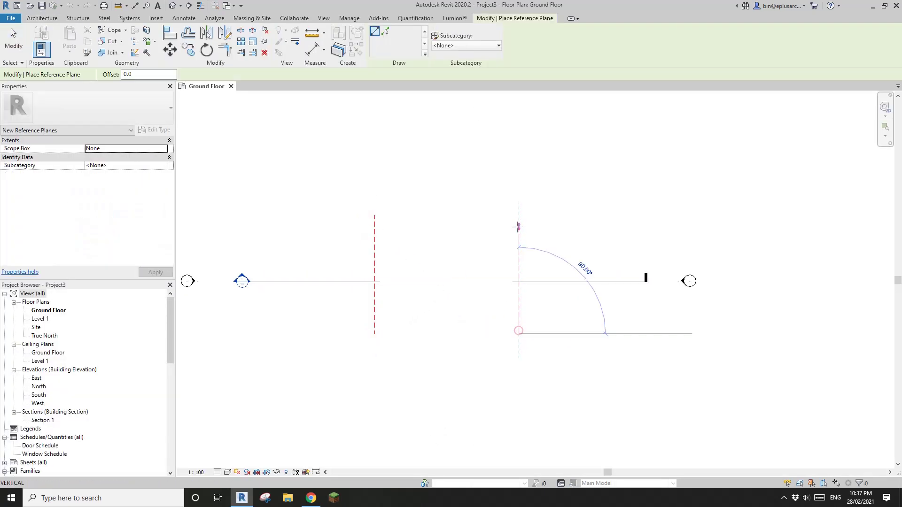
click(519, 223)
Draw two horizontal reference planes crossing the vertical ones, one above and one below the section line.
click(562, 244)
click(365, 244)
click(351, 320)
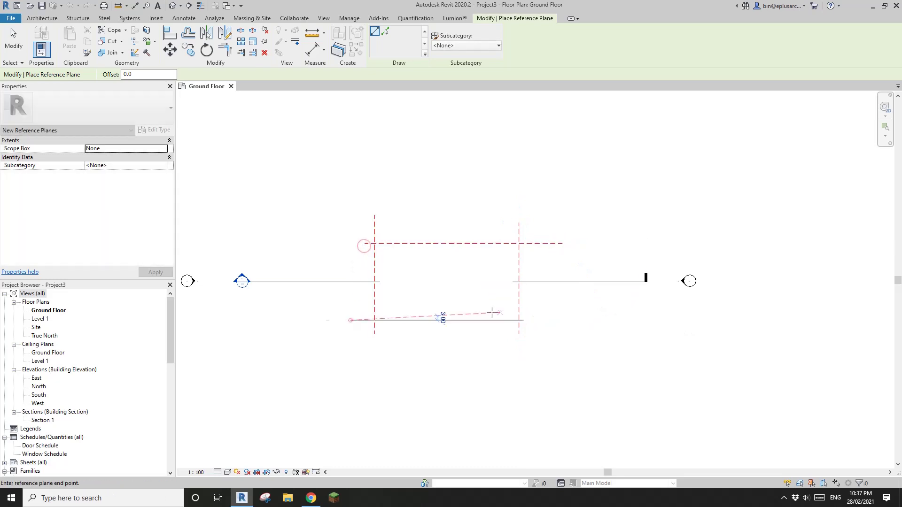
click(553, 316)
key(Escape)
key(Escape)
scroll(475, 272, up, 1)
click(472, 224)
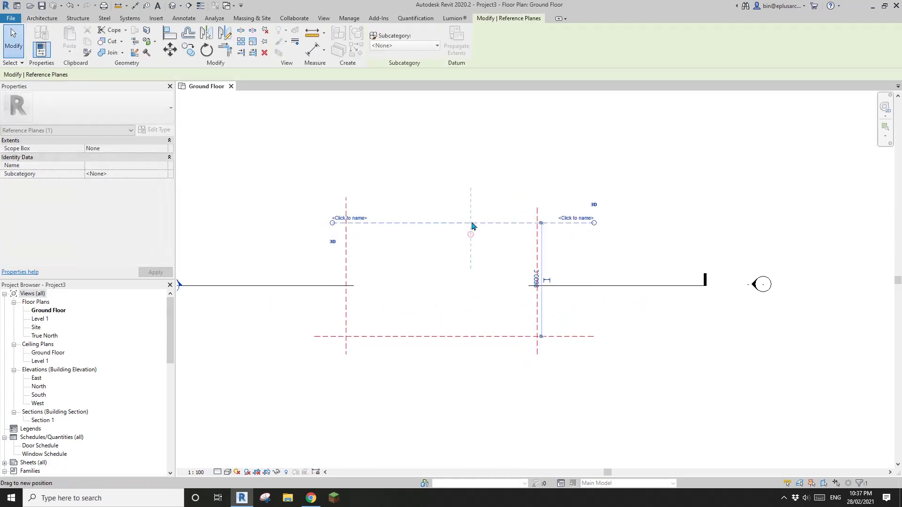
click(407, 283)
Start an in-place model in the Mass category and accept the name Mass 1.
scroll(455, 253, up, 1)
middle_drag(425, 277, 463, 276)
click(111, 49)
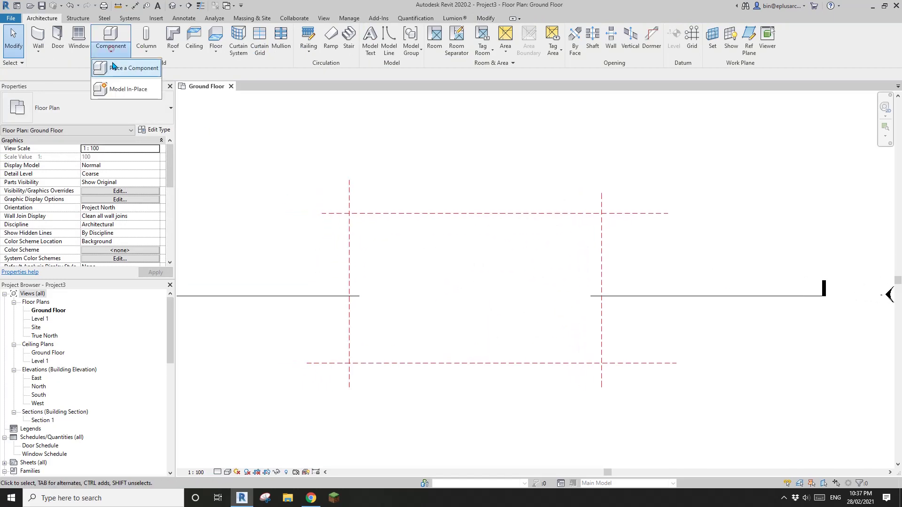
click(124, 91)
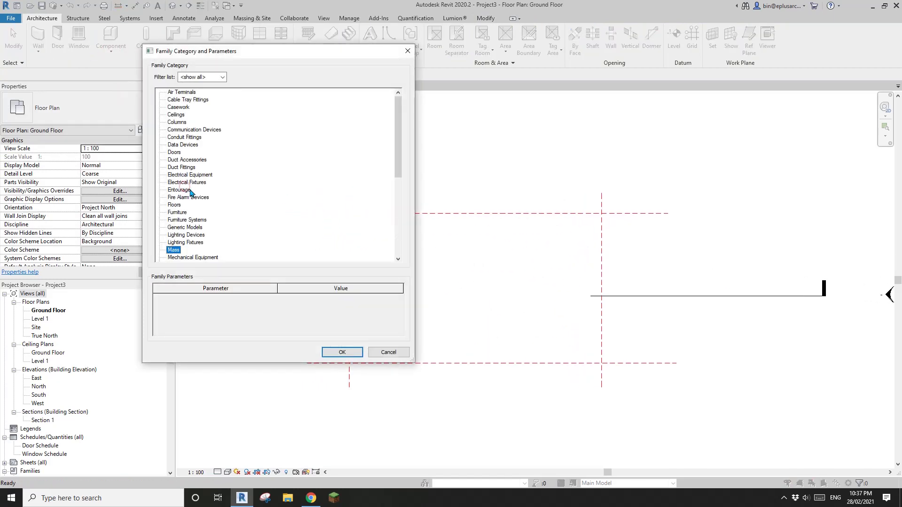
click(341, 351)
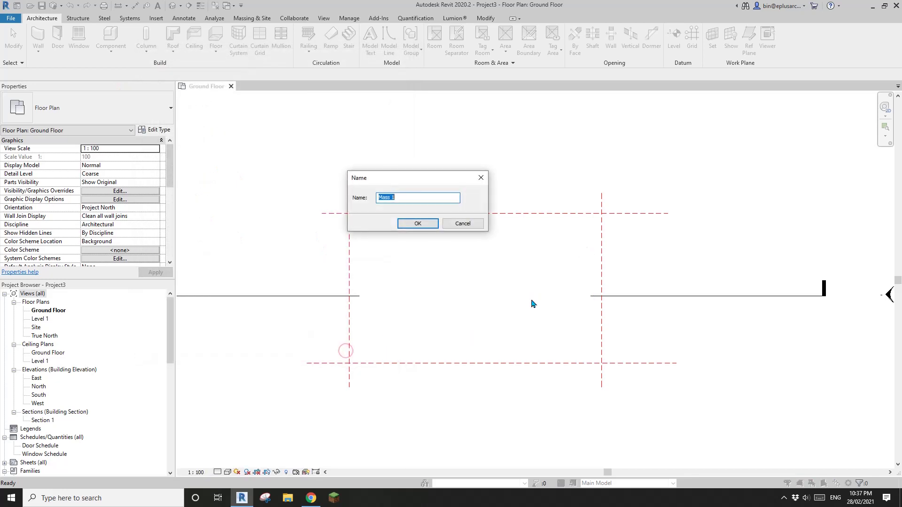
click(418, 224)
middle_drag(505, 282, 443, 277)
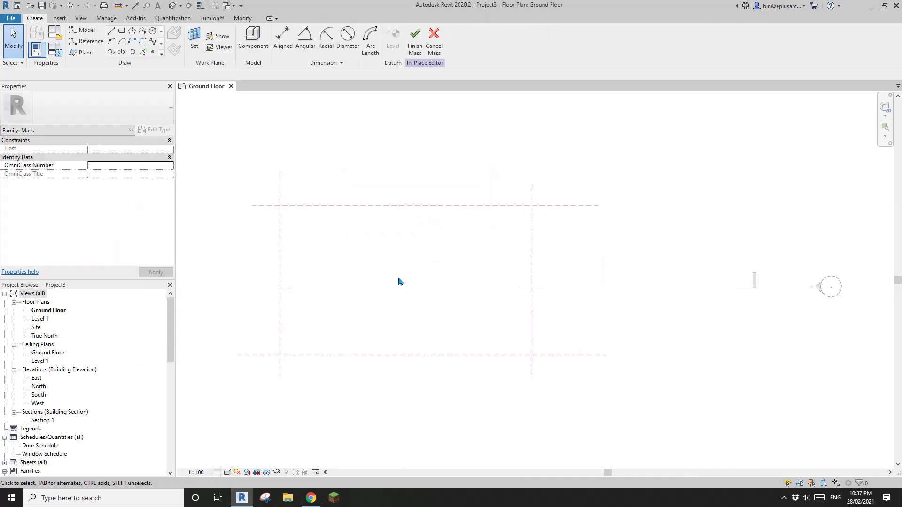
Draw an inward-bowing reference arc of about 16,400 mm radius between the two left intersections of the reference planes.
click(84, 42)
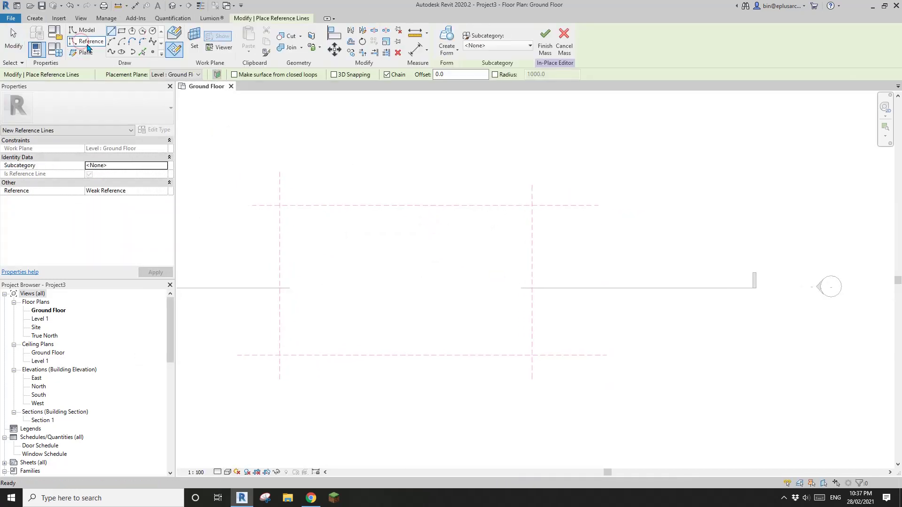
click(113, 42)
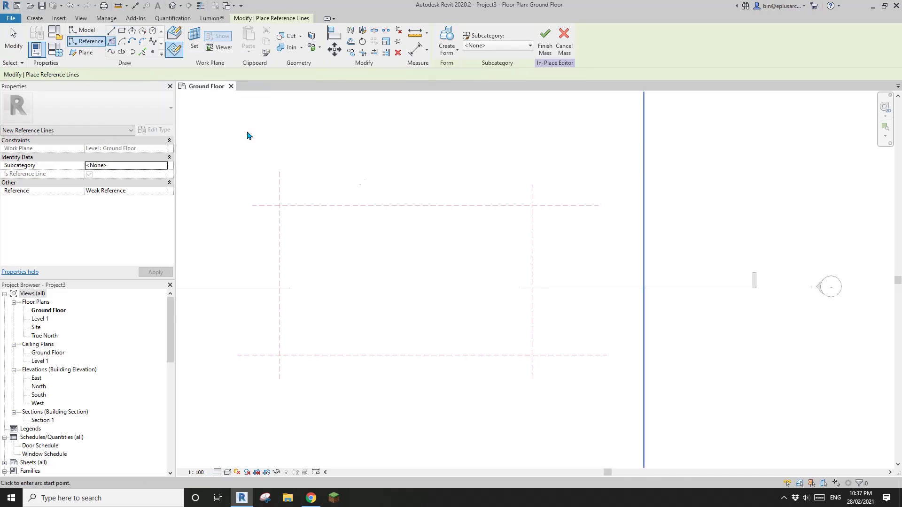
click(280, 205)
click(281, 355)
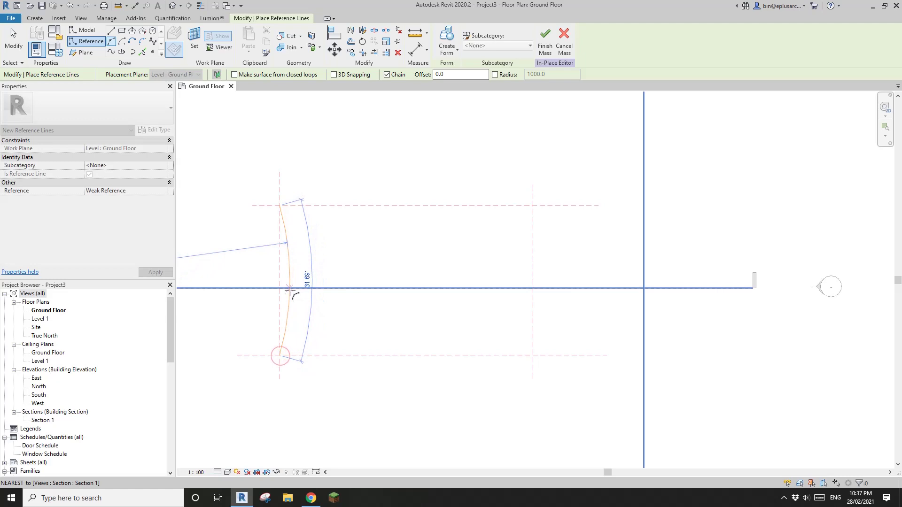
click(290, 299)
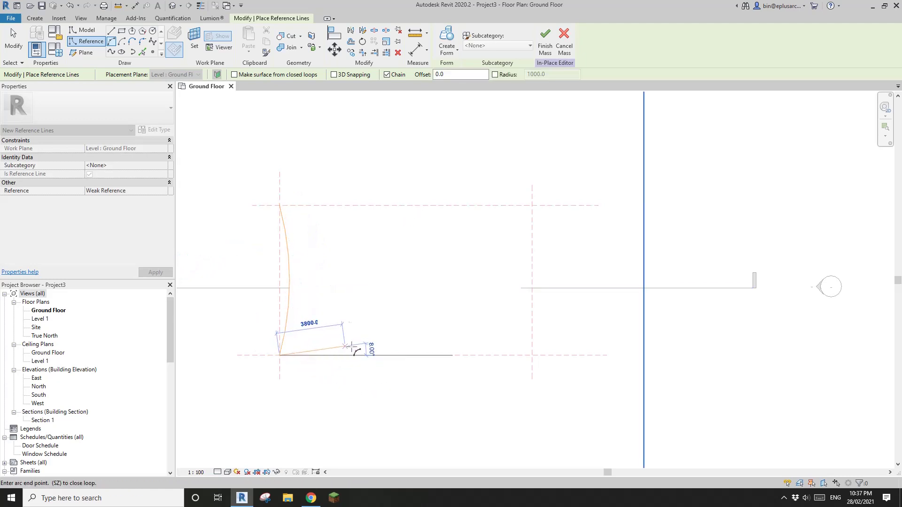
Add an inward-bowing reference arc of about 43,700 mm radius between the two lower intersections of the reference planes.
click(532, 355)
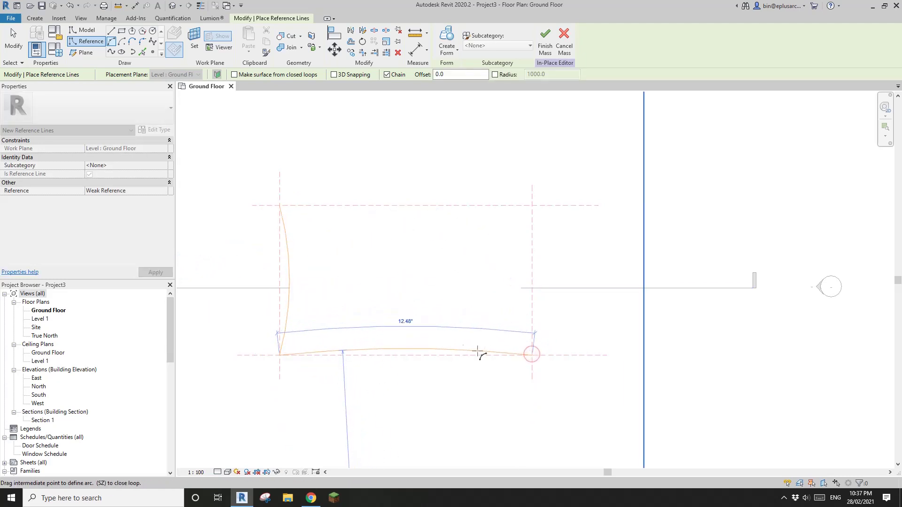
click(458, 349)
key(Escape)
key(Escape)
Mirror the lower reference arc to the upper side about a drawn horizontal axis between the two horizontal reference planes.
key(Tab)
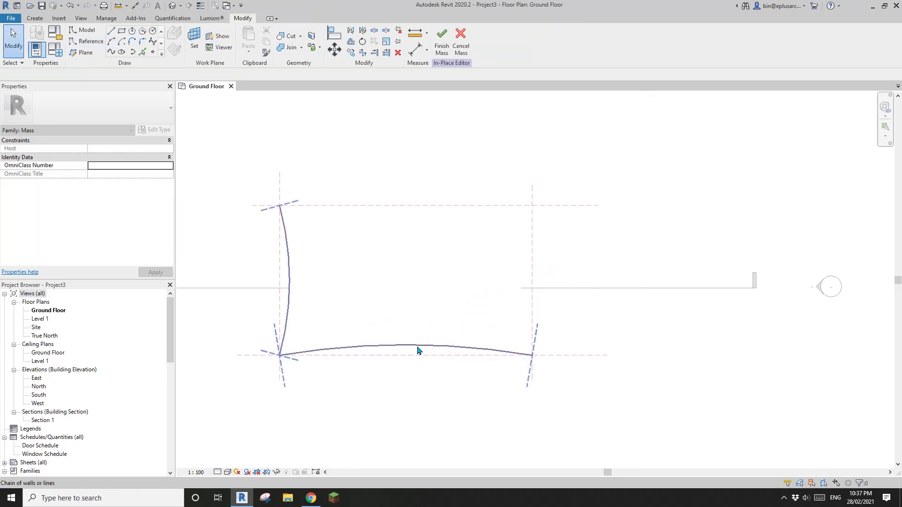
click(417, 346)
key(Escape)
key(Tab)
key(Tab)
click(427, 350)
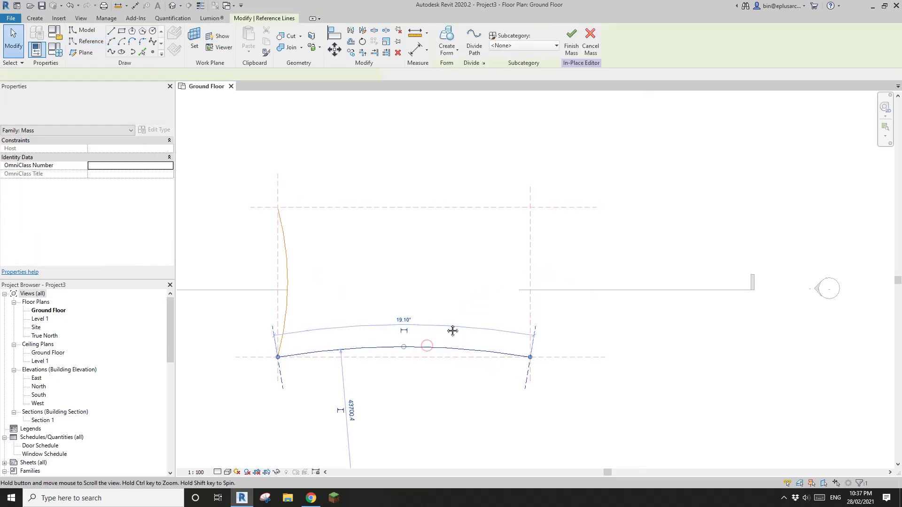
key(d)
key(m)
click(490, 281)
click(445, 282)
Move the mirrored upper arc so its right end meets the upper-right intersection of the reference planes.
scroll(486, 221, up, 1)
scroll(547, 208, up, 2)
key(m)
key(v)
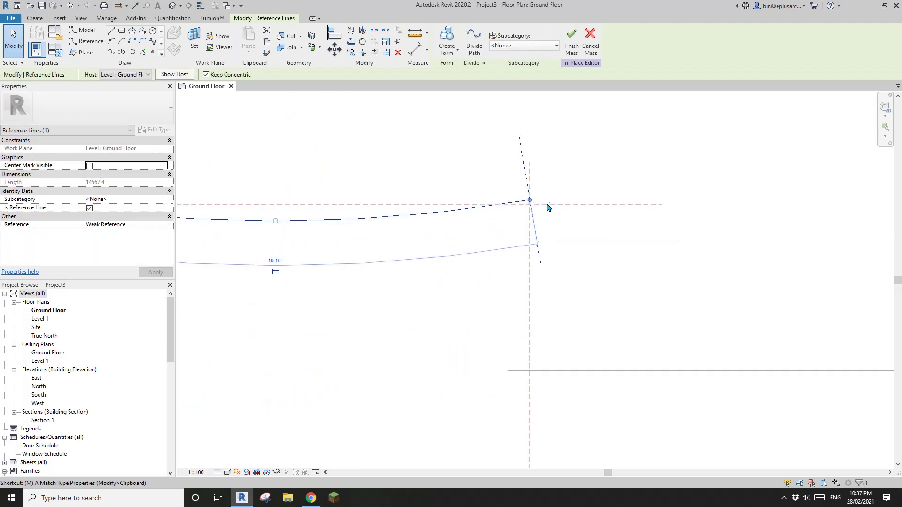
click(530, 200)
click(529, 205)
scroll(531, 205, down, 5)
Mirror the left reference arc to the right side about a vertical axis through the midpoint of the upper arc.
click(390, 258)
key(Tab)
key(Tab)
click(314, 252)
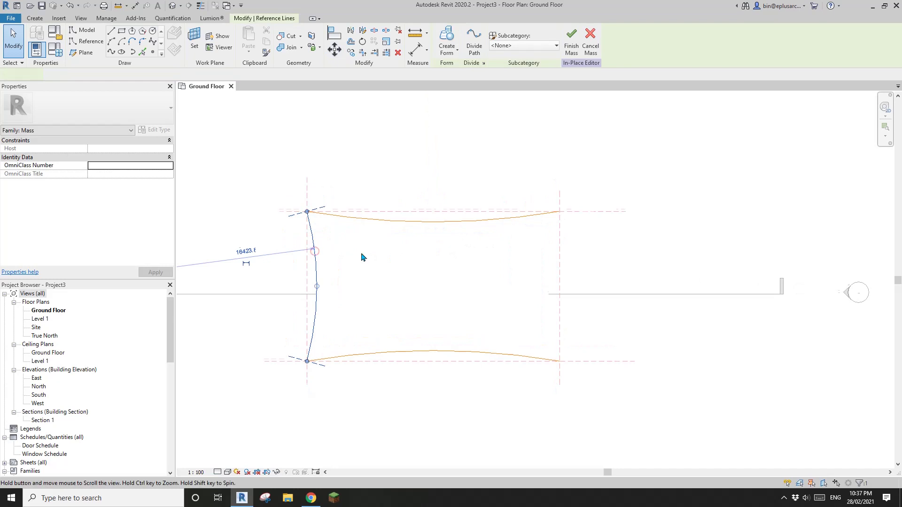
middle_drag(381, 262, 382, 249)
key(d)
key(m)
click(435, 209)
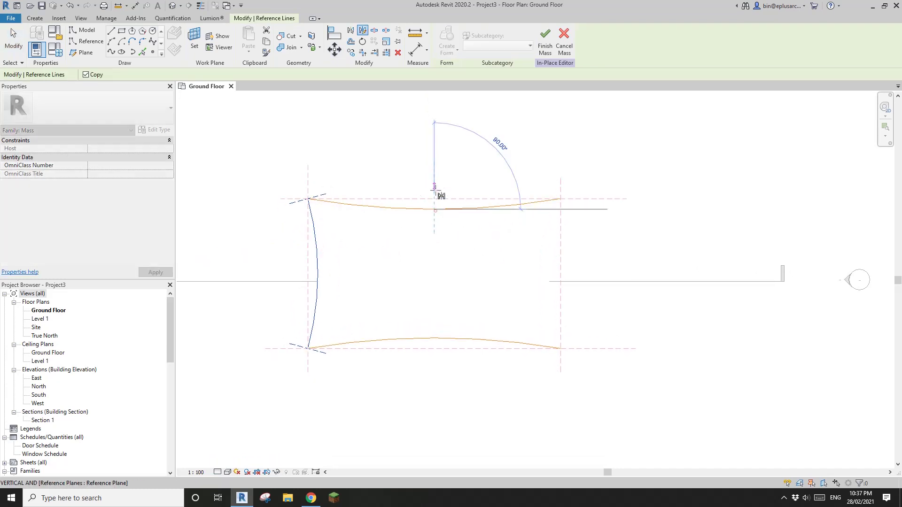
click(433, 171)
key(Escape)
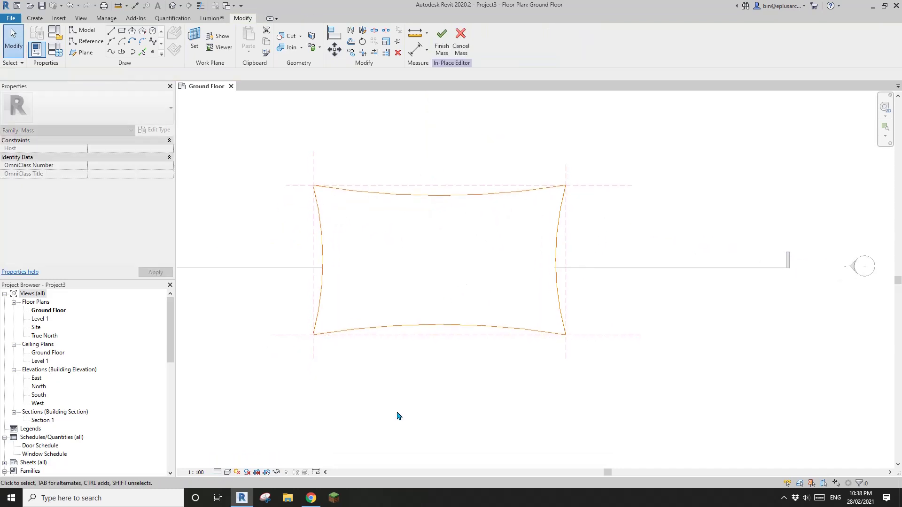
Examine the Casa Curva photo in Chrome, return to Revit and open the default 3D view.
click(320, 499)
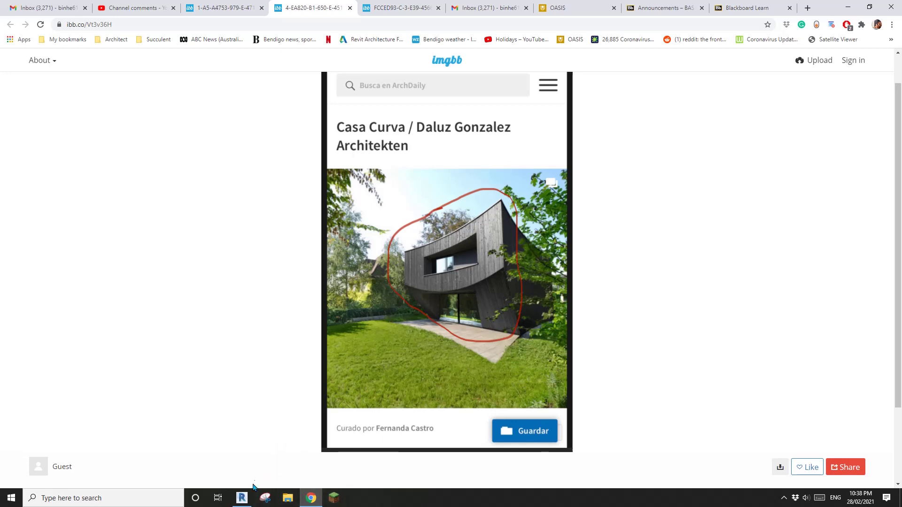
click(242, 498)
click(174, 7)
Create a solid form from the closed loop of four reference arcs.
key(Tab)
click(547, 260)
middle_drag(543, 245, 464, 243)
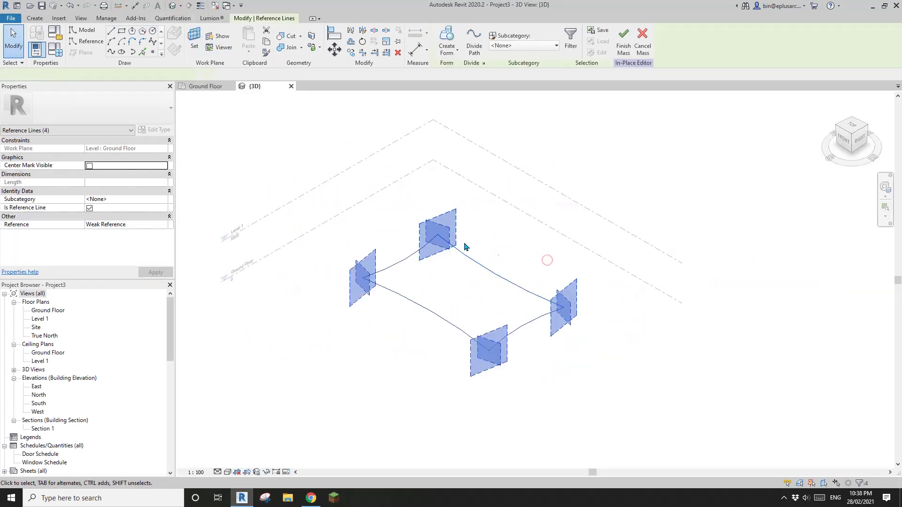
scroll(487, 296, up, 2)
middle_drag(447, 302, 432, 305)
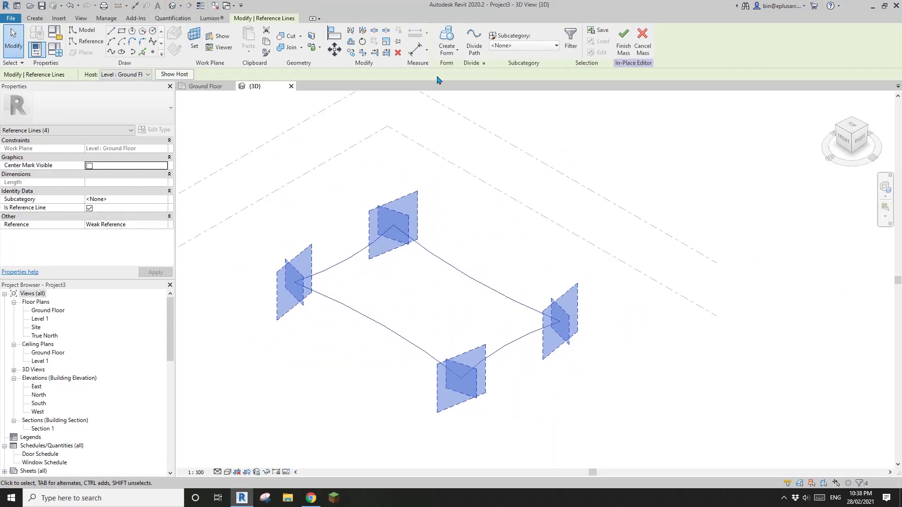
click(447, 38)
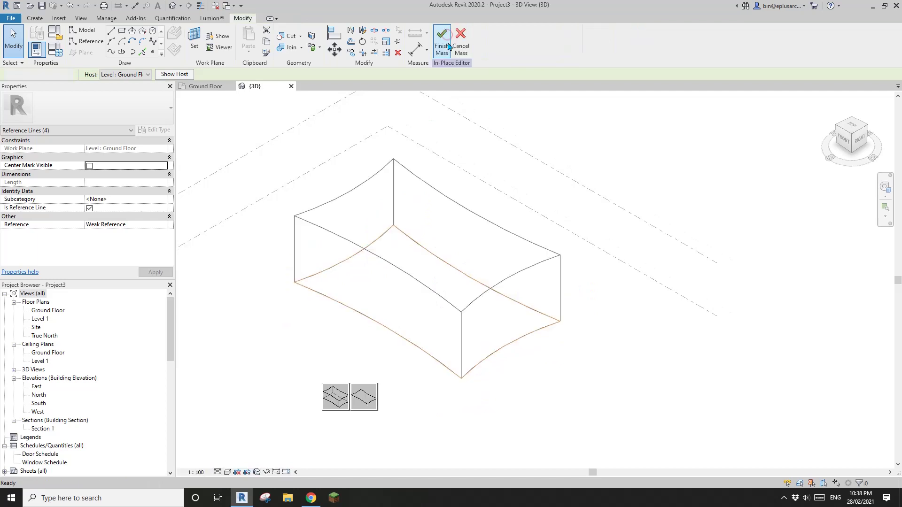
click(343, 394)
Set the 3D view's visual style to Shaded and select the top face of the form.
middle_drag(398, 375, 385, 398)
shift+middle_drag(375, 364, 374, 258)
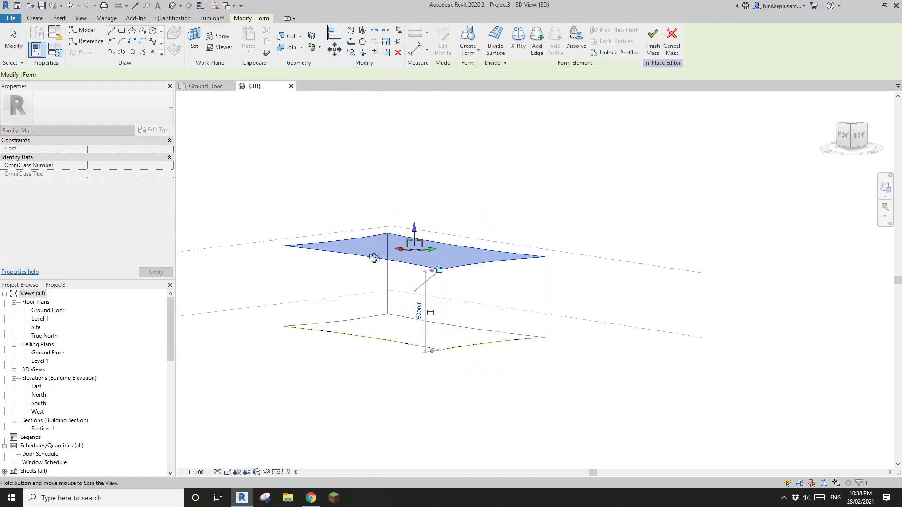
scroll(397, 338, up, 1)
middle_drag(396, 339, 463, 345)
shift+middle_drag(462, 349, 442, 385)
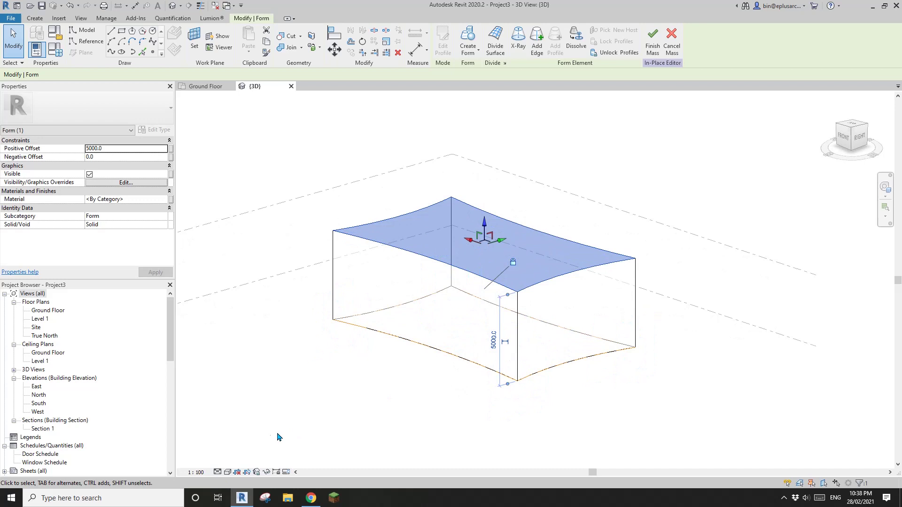
click(226, 473)
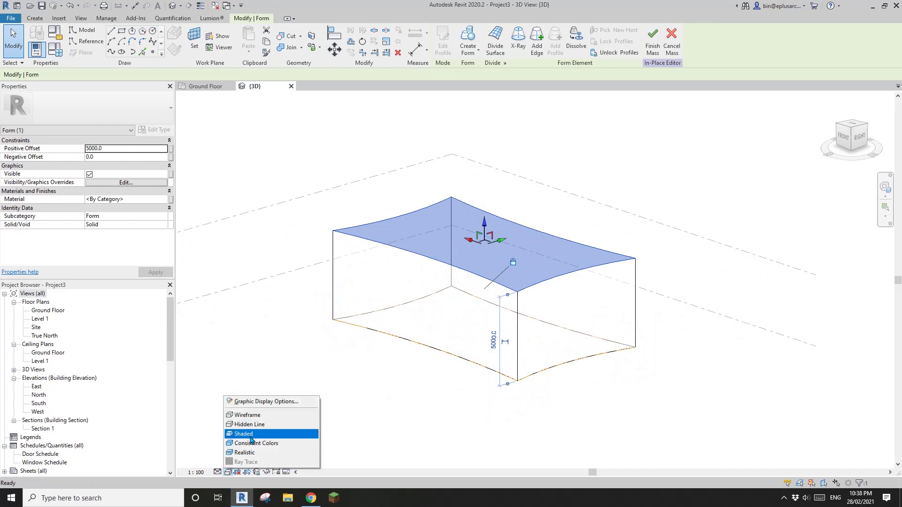
click(250, 433)
key(Escape)
shift+middle_drag(464, 355, 450, 371)
click(469, 249)
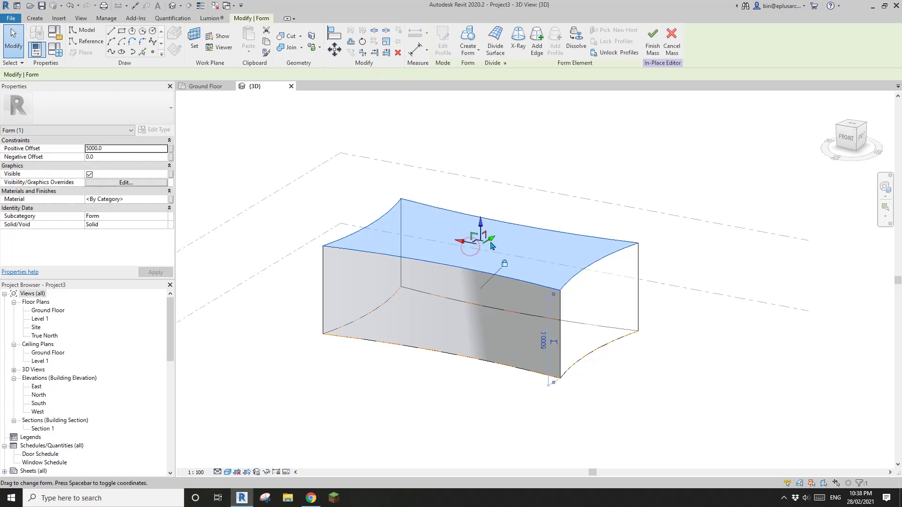
Set the form's positive offset to 8000.
click(135, 149)
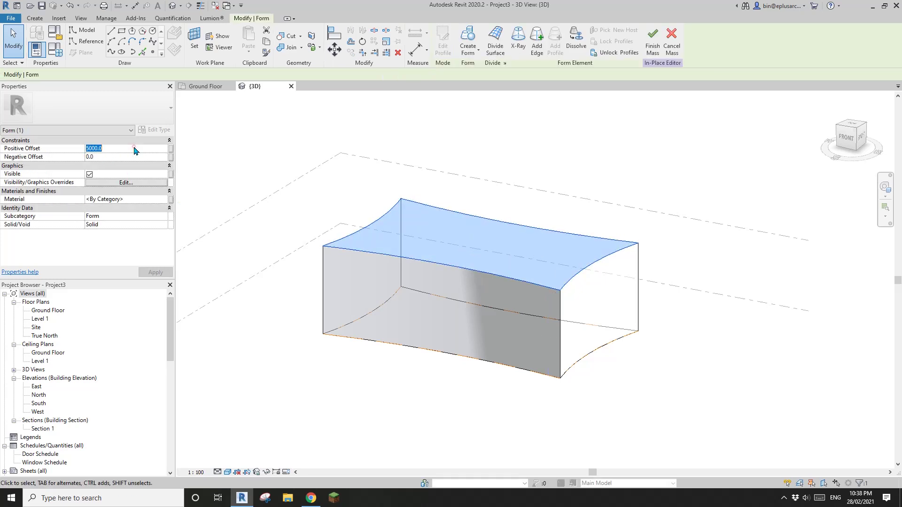
key(Return)
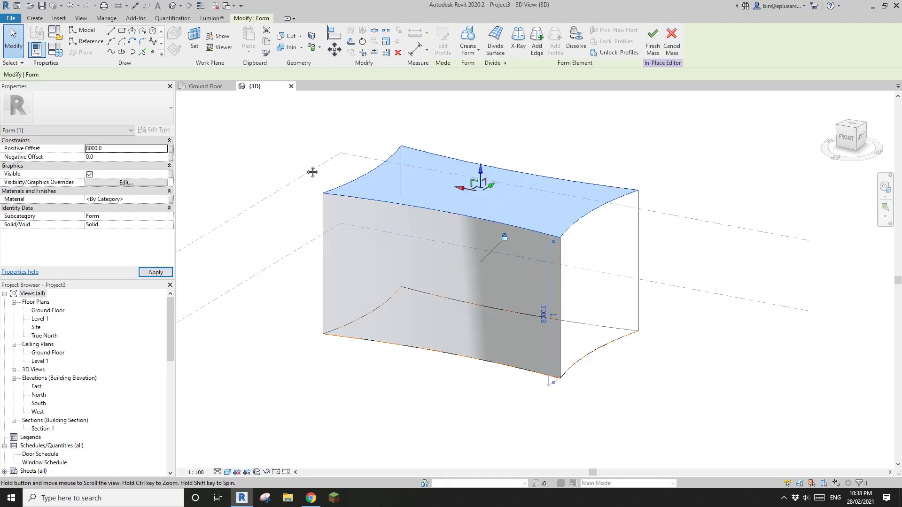
shift+middle_drag(403, 245, 216, 185)
Set the form's positive offset to 7000.
click(130, 149)
text(7000)
click(421, 216)
Compare the front of the mass with the curved facade photo in Chrome, and reopen Revit's Ground Floor plan.
scroll(423, 221, down, 1)
middle_drag(430, 230, 398, 310)
scroll(428, 308, up, 1)
scroll(378, 343, up, 1)
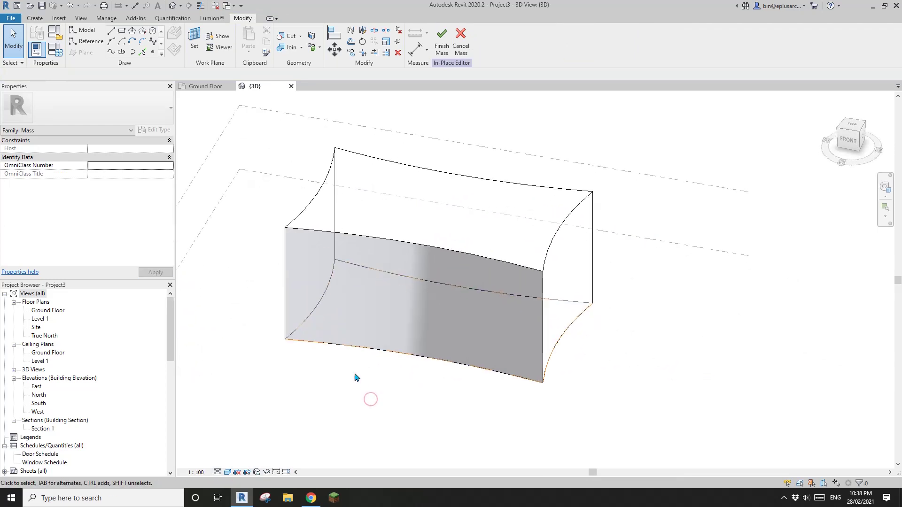
shift+middle_drag(335, 366, 376, 373)
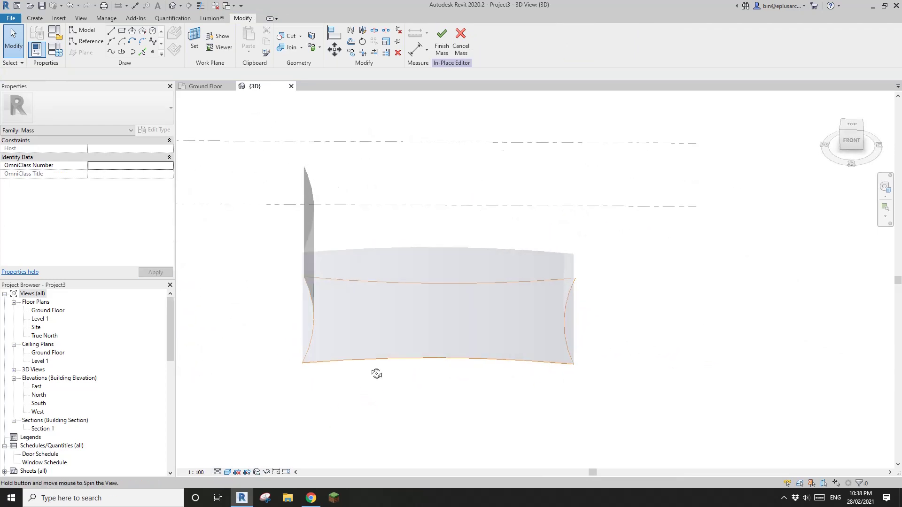
click(312, 497)
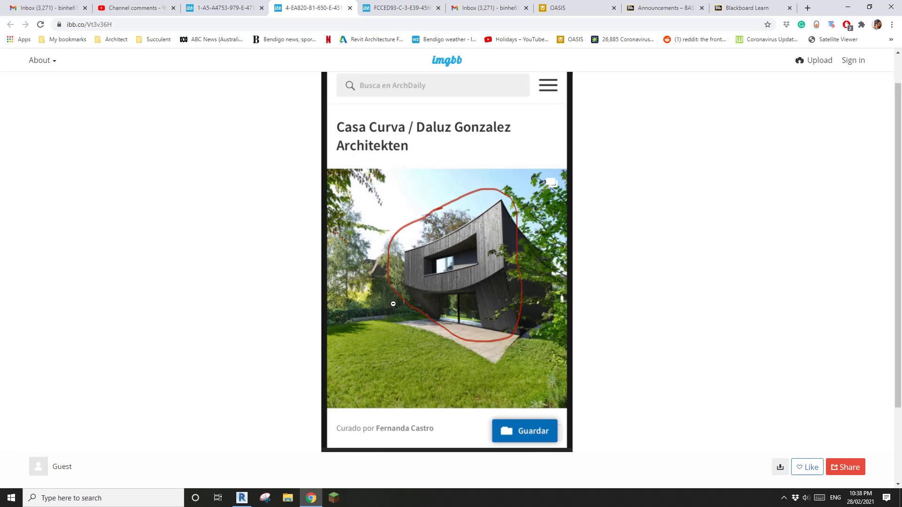
click(243, 498)
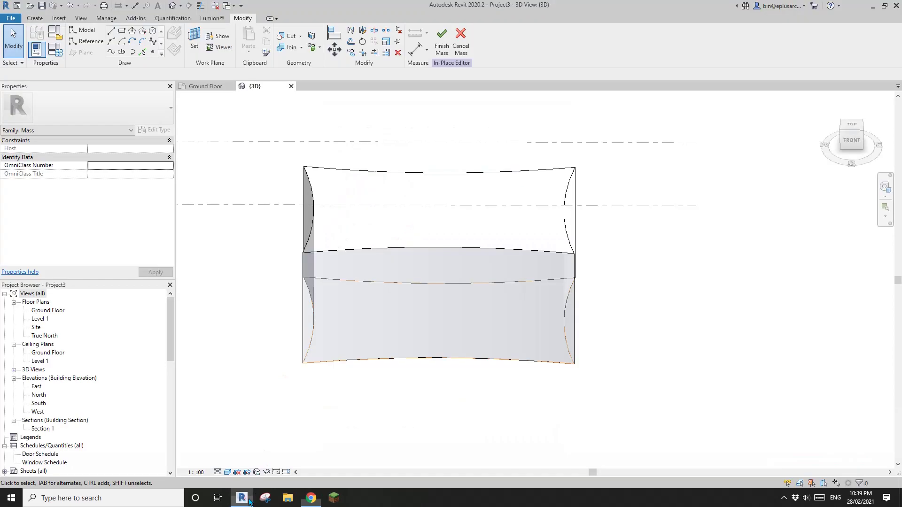
shift+middle_drag(338, 389, 362, 405)
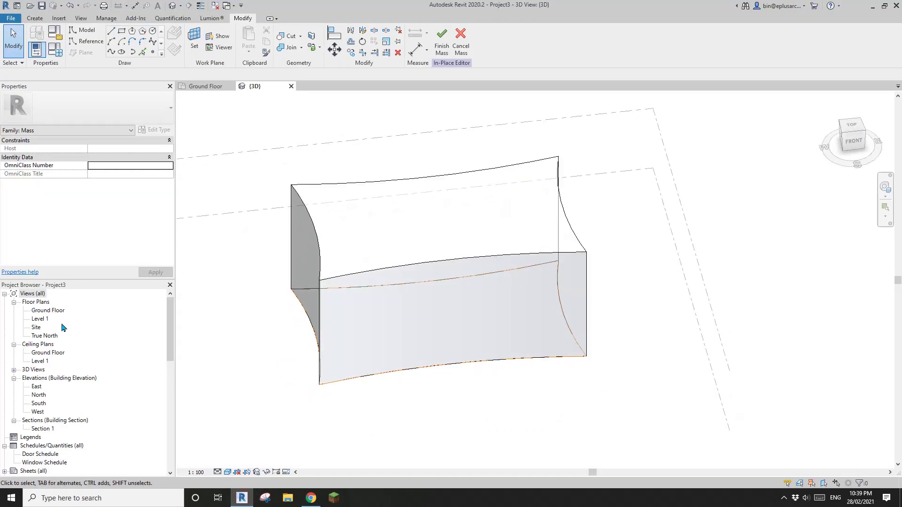
double_click(48, 311)
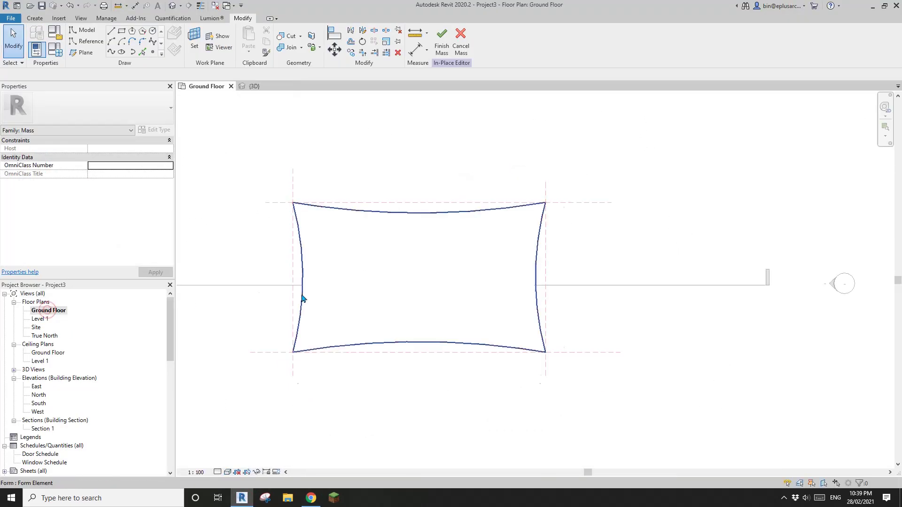
Start reference lines, set the work plane to the reference plane on the mass's west side, and open Elevation: West.
click(89, 41)
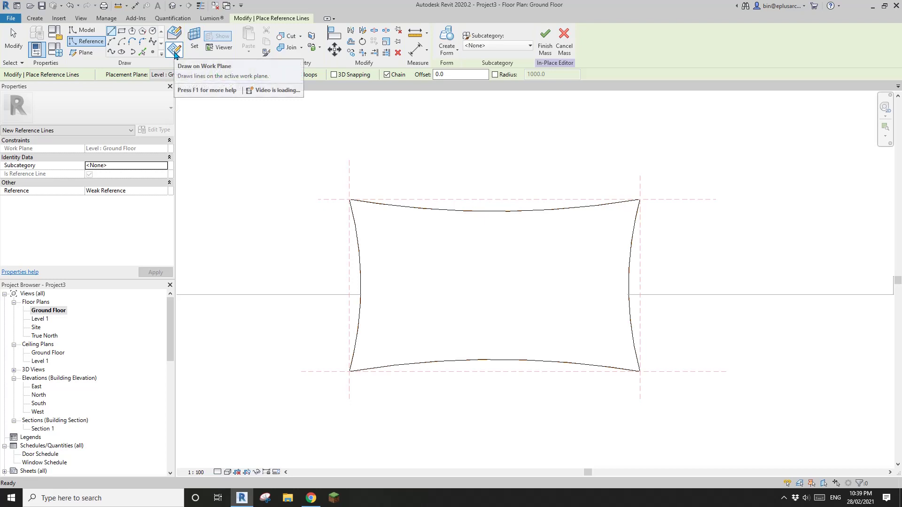
click(194, 39)
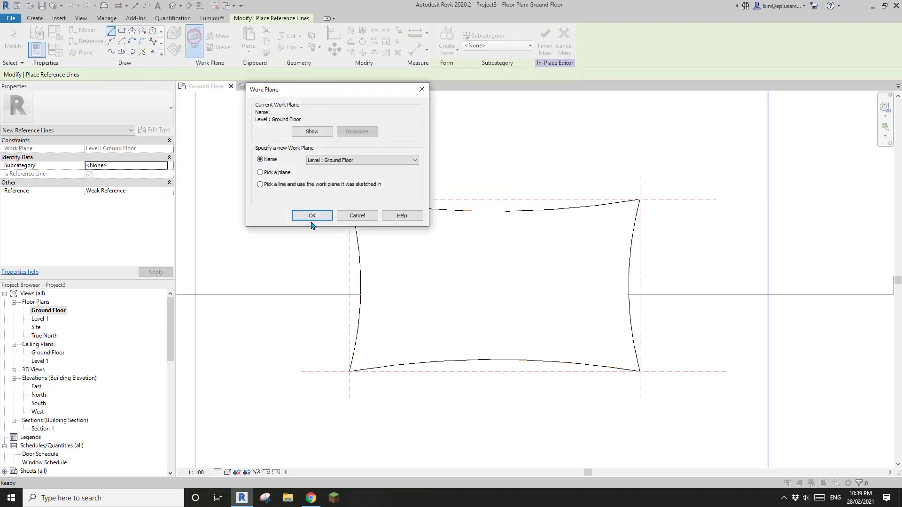
click(310, 216)
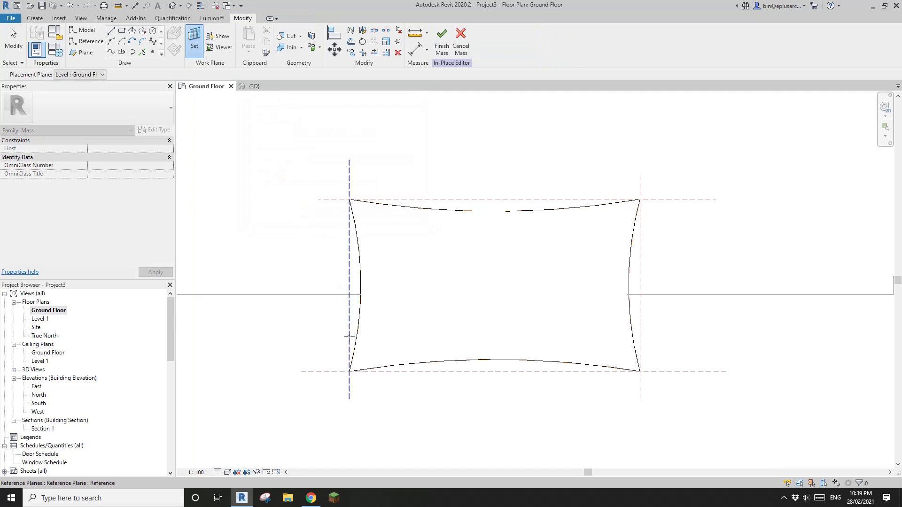
click(348, 325)
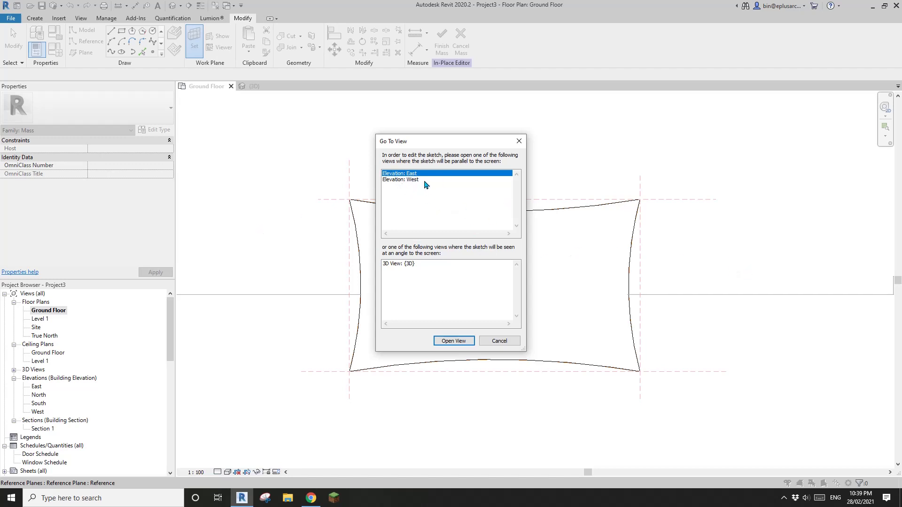
click(409, 180)
click(453, 340)
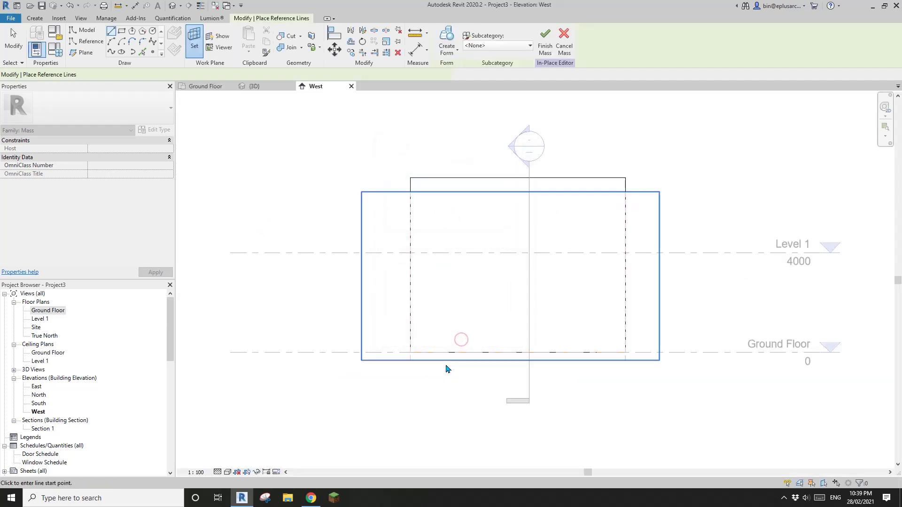
Draw a closed triangle of reference lines at the mass's front edge, 4000 high from Ground Floor to Level 1 and about 1780 wide.
middle_drag(533, 367, 530, 368)
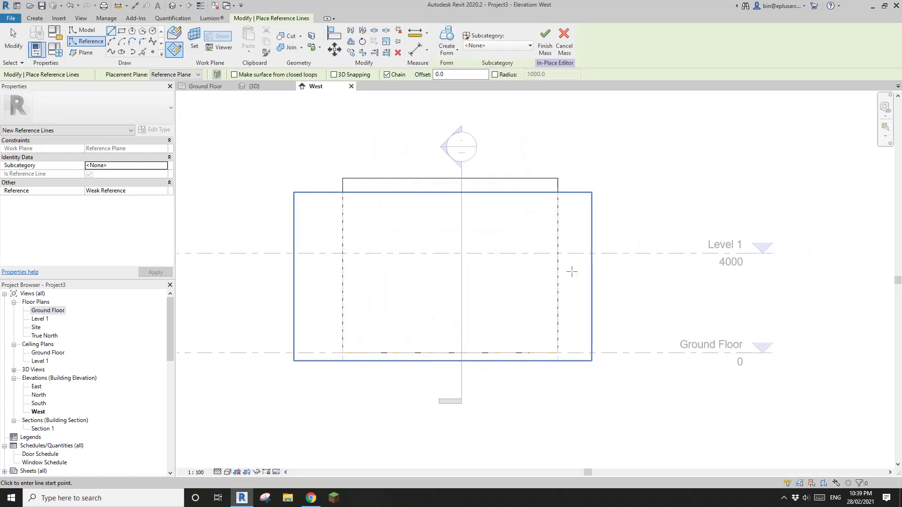
scroll(528, 322, up, 1)
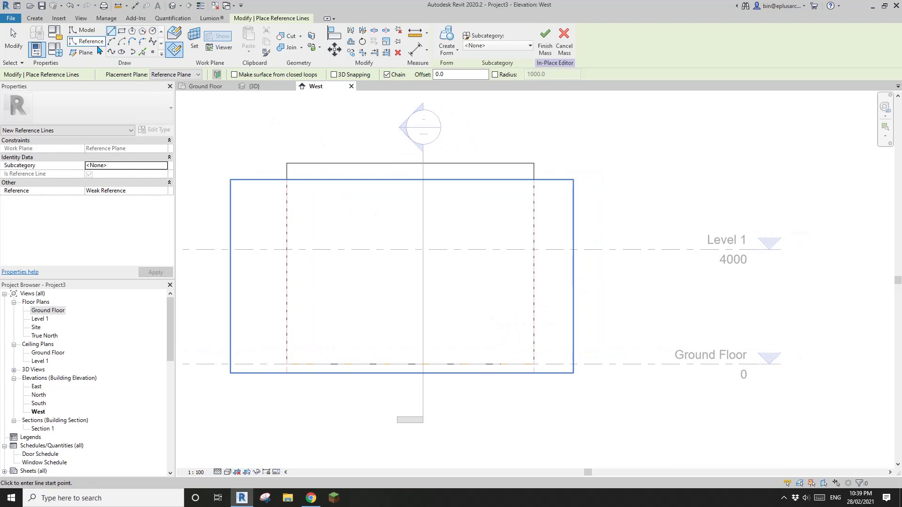
middle_drag(410, 203, 404, 203)
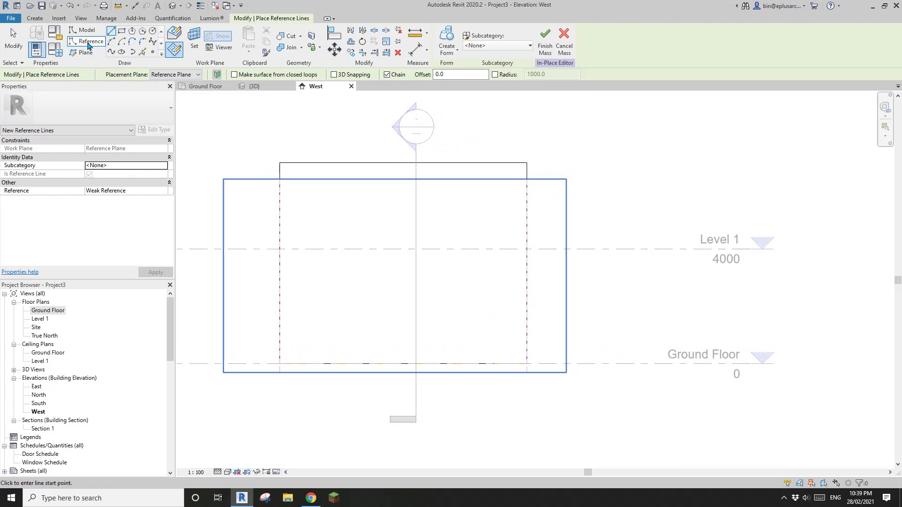
middle_drag(434, 247, 427, 248)
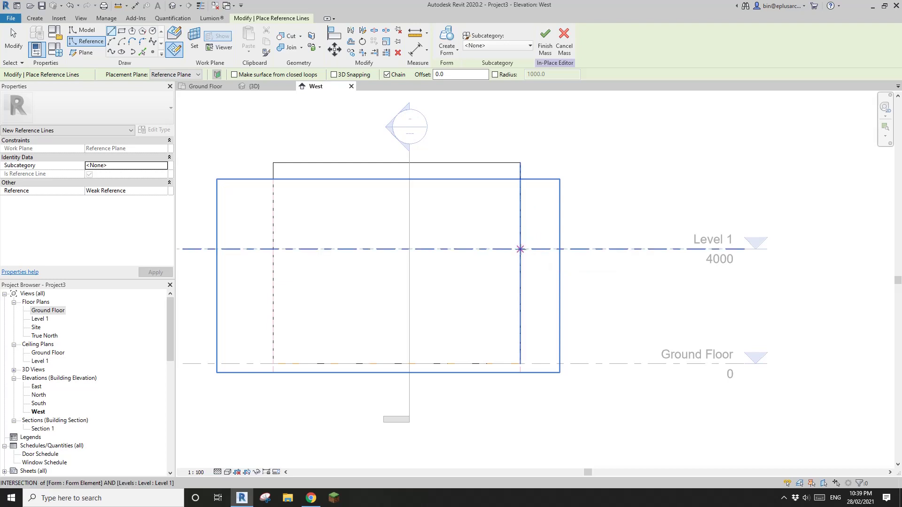
click(520, 249)
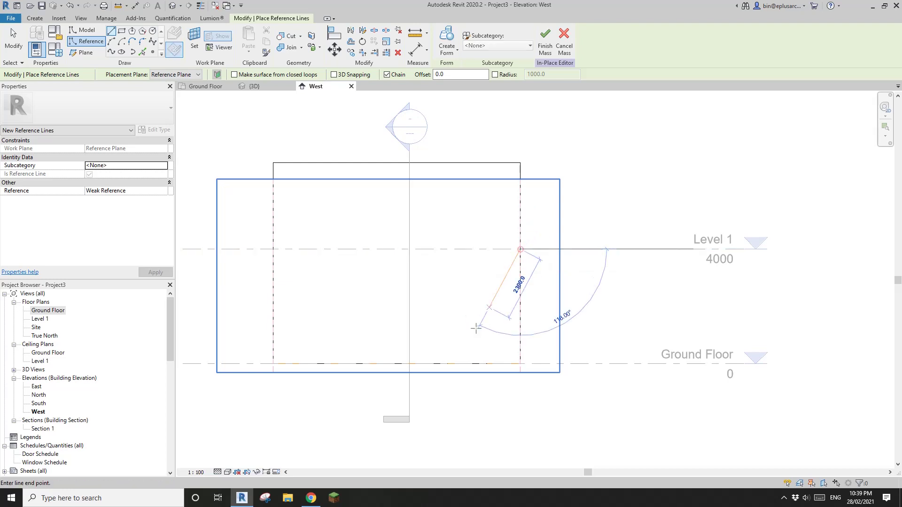
click(468, 363)
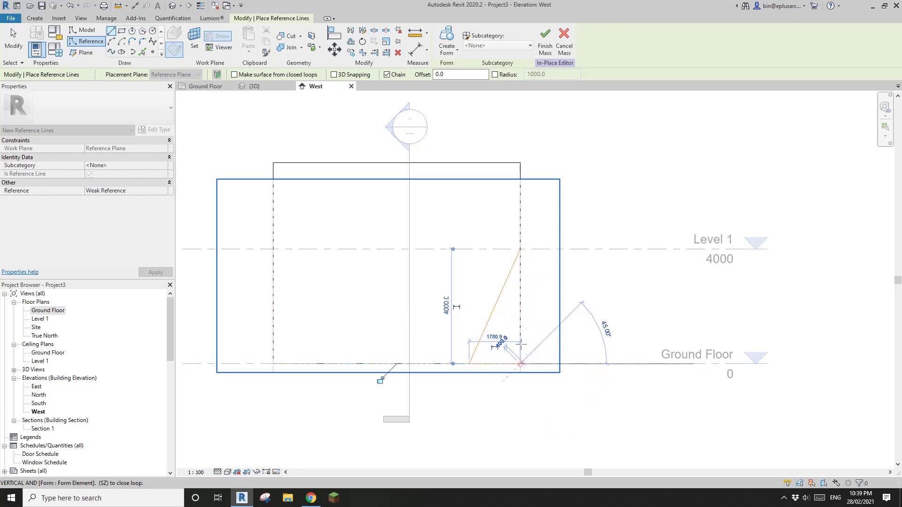
click(520, 250)
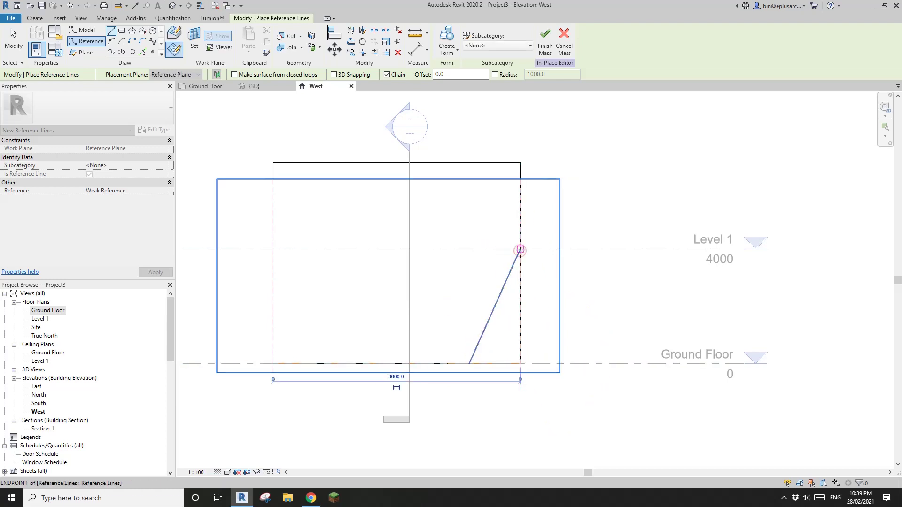
key(Escape)
key(Escape)
Open the 3D view and create an extruded void form from the triangle of reference lines.
click(172, 6)
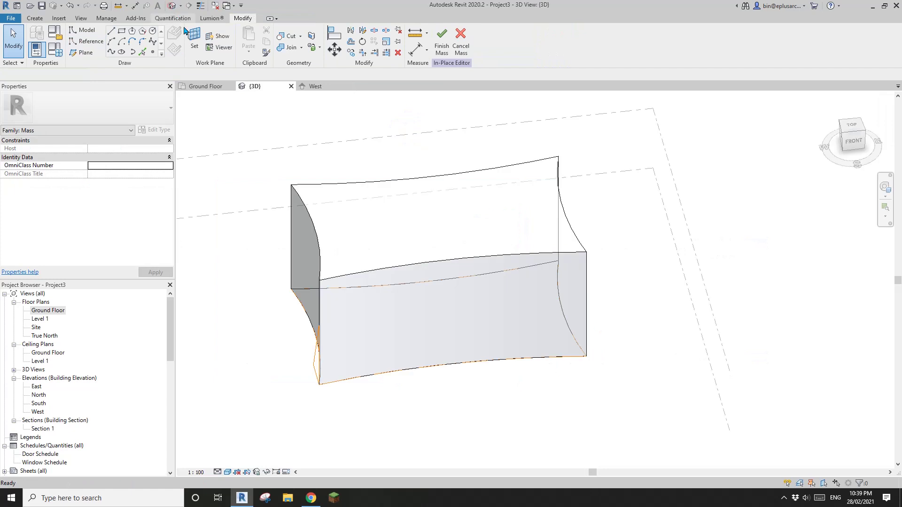
shift+middle_drag(366, 312, 397, 312)
click(345, 393)
shift+middle_drag(375, 399, 489, 343)
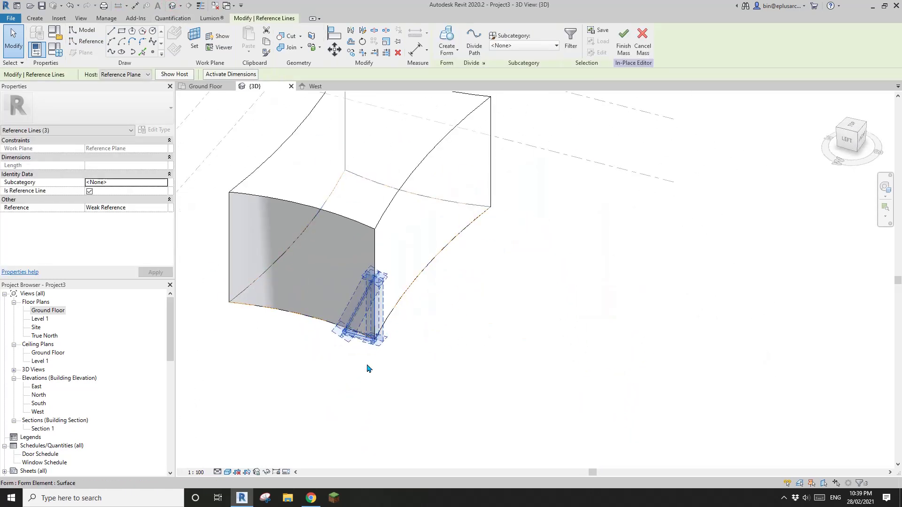
shift+middle_drag(382, 348, 458, 244)
click(446, 47)
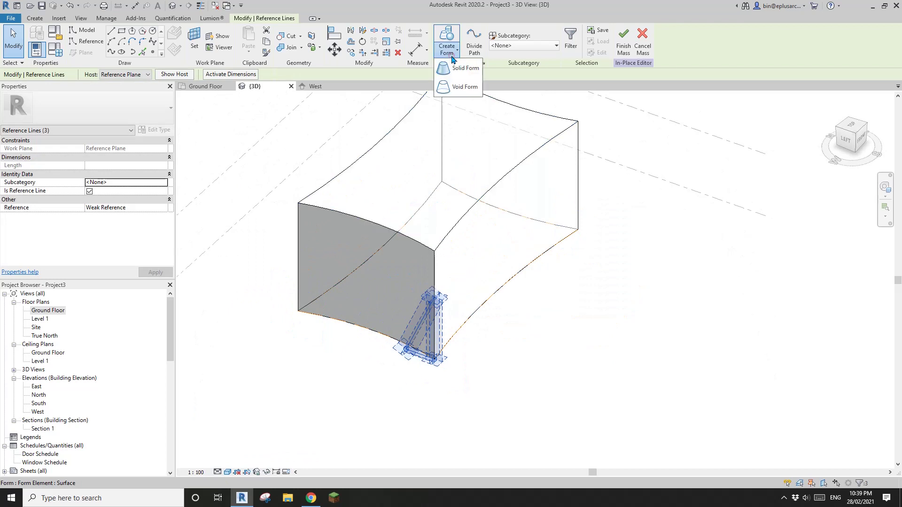
click(455, 90)
shift+middle_drag(531, 265, 490, 314)
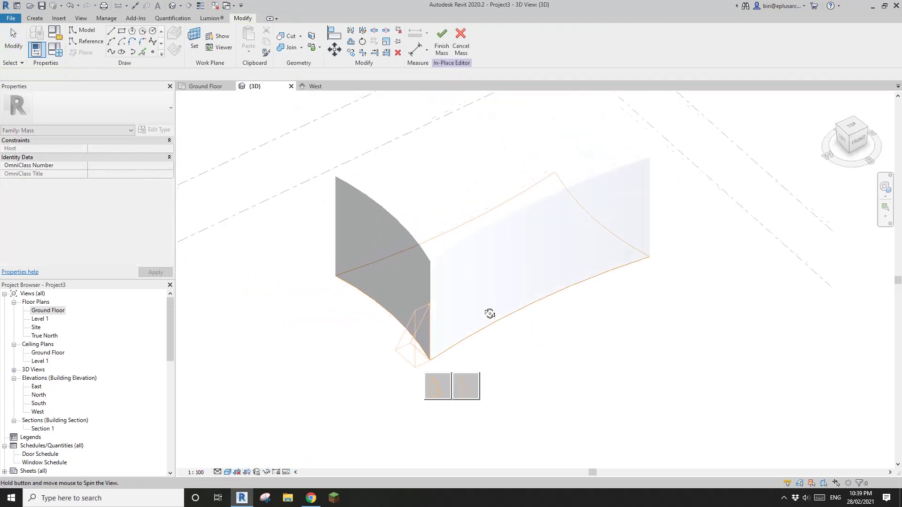
click(440, 382)
Extend the triangular void along the mass's front to its far end.
shift+middle_drag(475, 262, 383, 362)
drag(407, 348, 694, 325)
click(528, 426)
shift+middle_drag(528, 426, 556, 408)
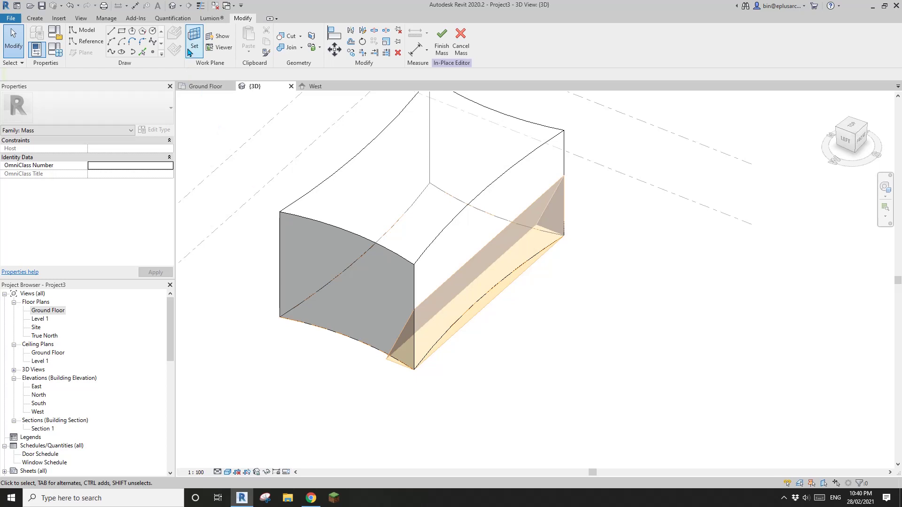
Cut the triangular void out of the solid mass form.
click(287, 37)
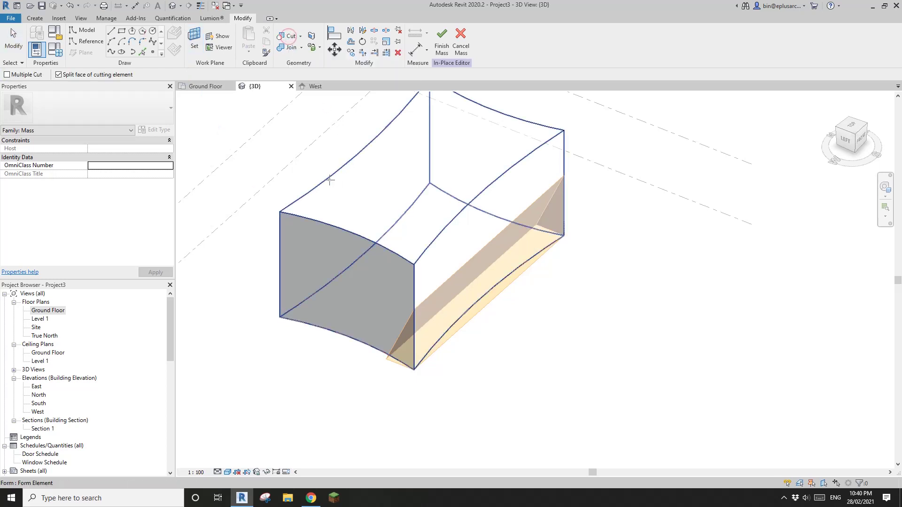
click(330, 181)
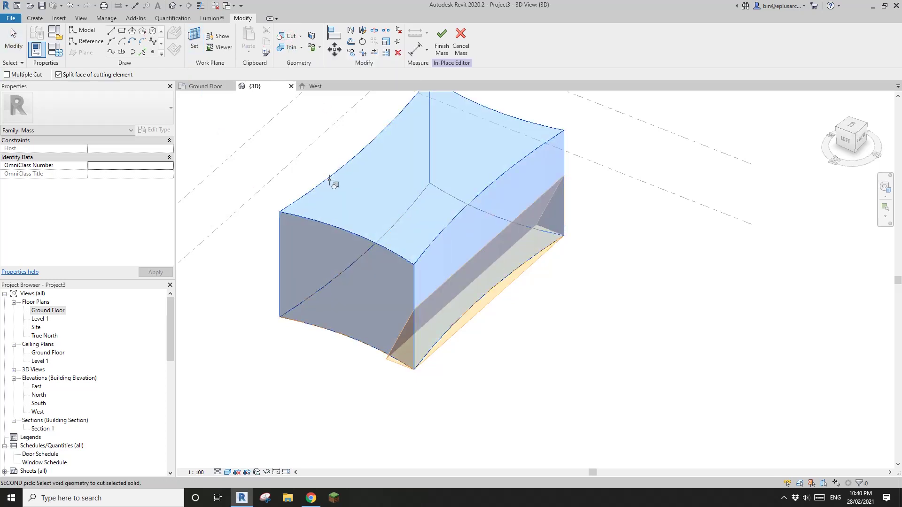
click(457, 331)
key(Escape)
shift+middle_drag(557, 330, 520, 354)
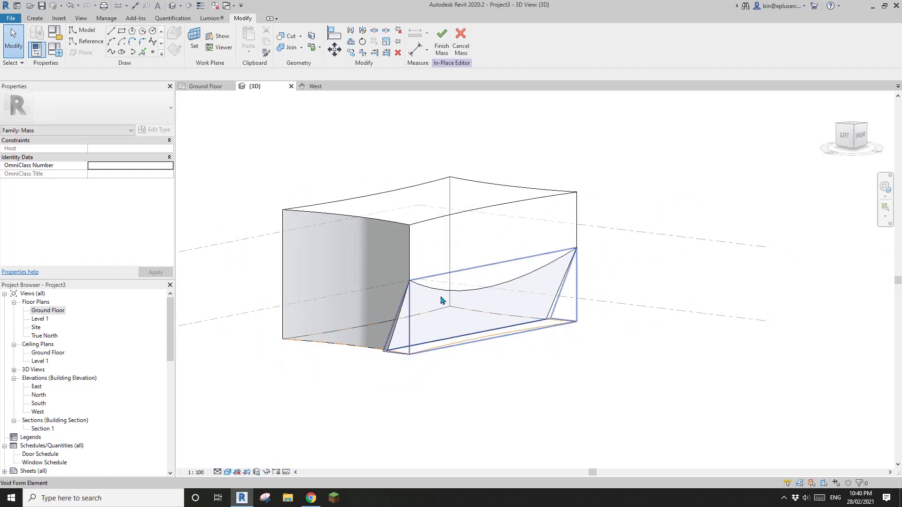
scroll(524, 272, up, 1)
shift+middle_drag(457, 329, 459, 322)
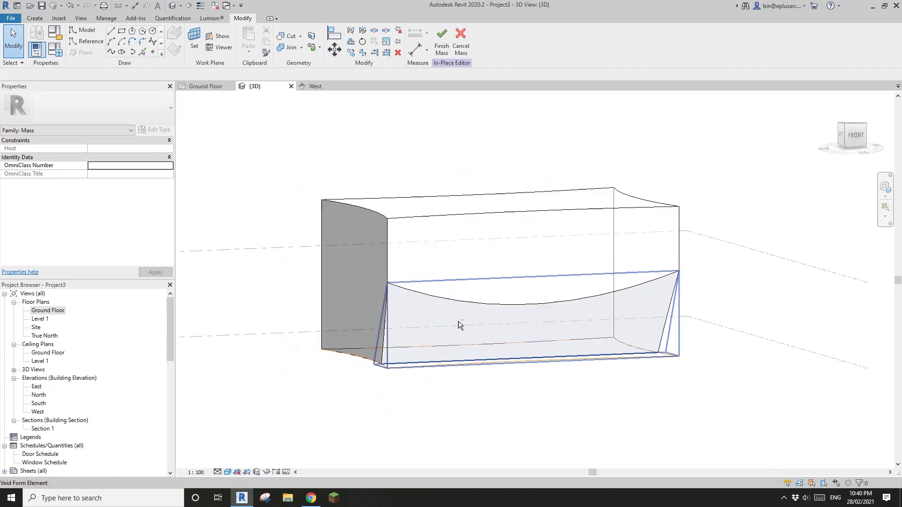
Compare the cut facade with the Casa Curva photo in Chrome, return to Revit and finish the in-place mass.
click(316, 499)
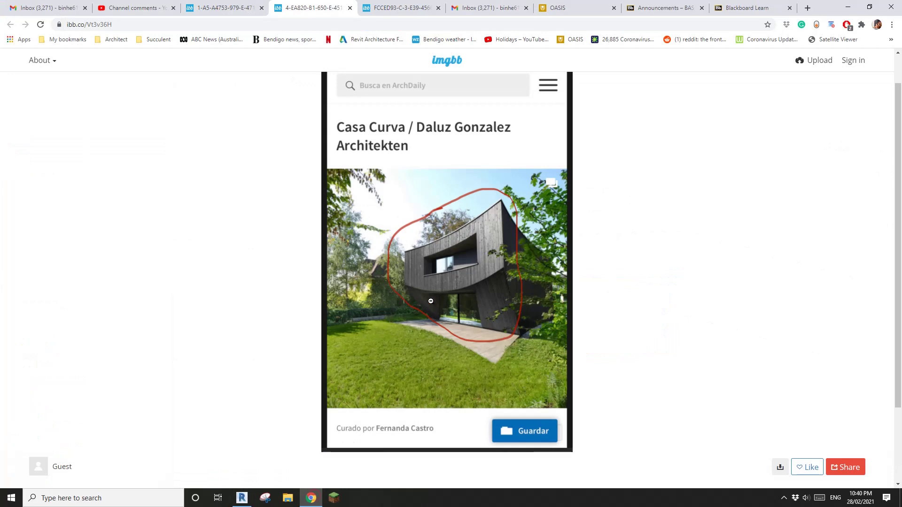
click(242, 499)
shift+middle_drag(429, 370, 494, 357)
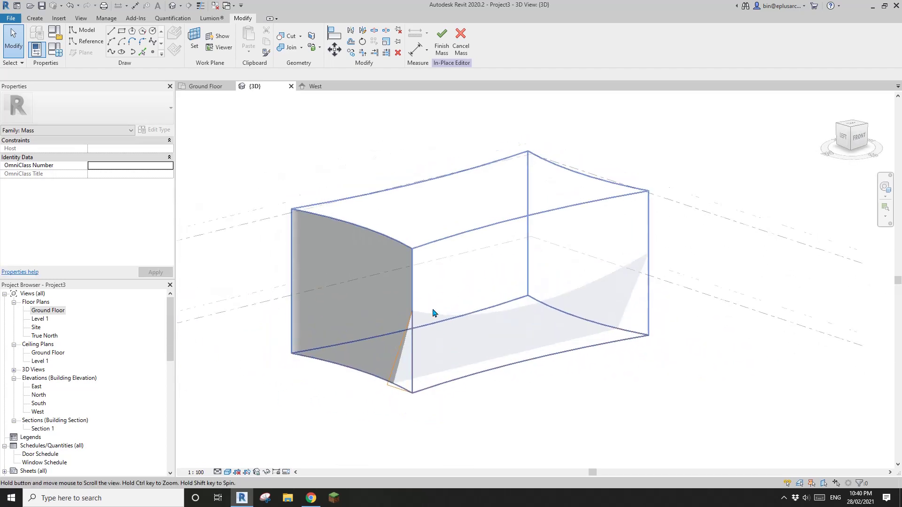
click(442, 52)
shift+middle_drag(489, 302, 537, 374)
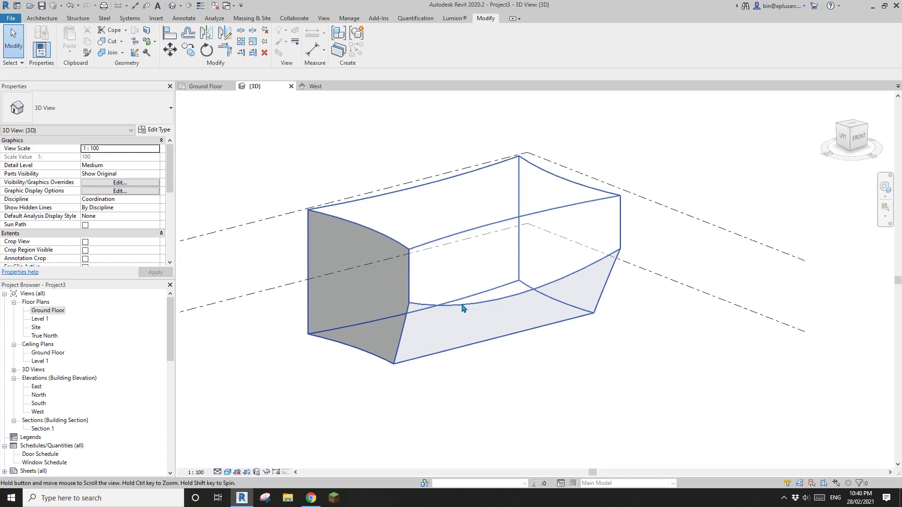
middle_drag(462, 308, 461, 309)
Check the facade photo in Chrome again, open Revit's Ground Floor plan and reopen the mass for in-place editing.
click(316, 500)
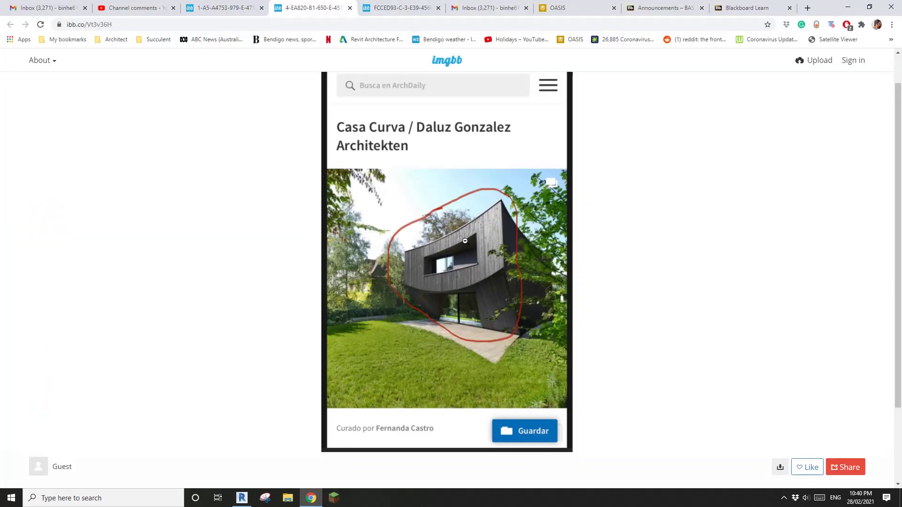
click(242, 498)
double_click(52, 311)
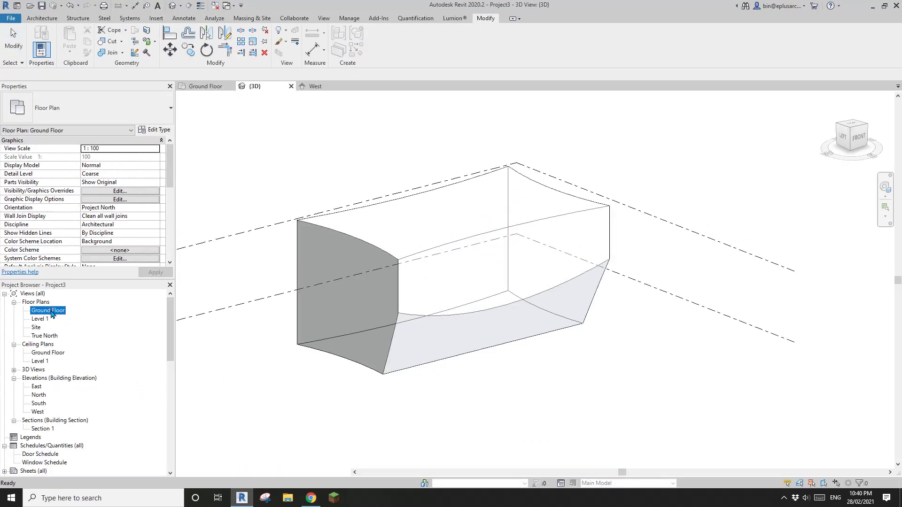
middle_drag(421, 405, 416, 402)
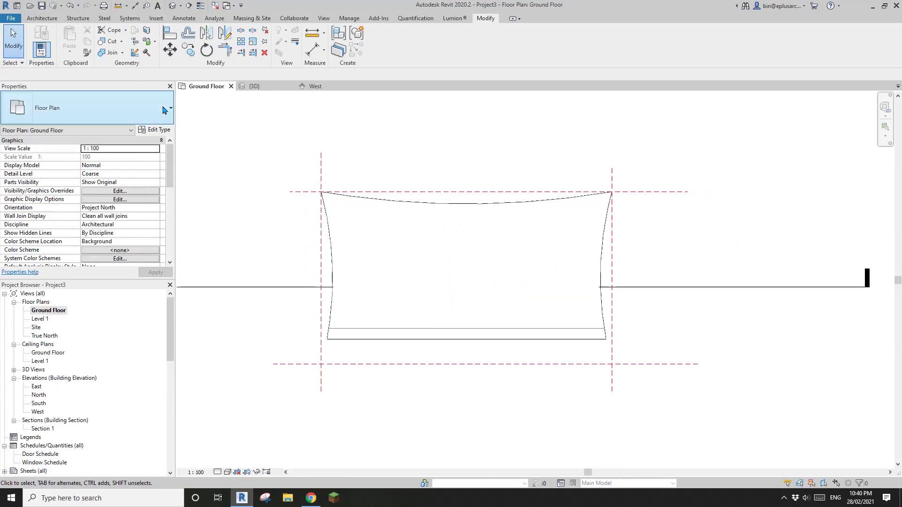
click(484, 202)
click(380, 47)
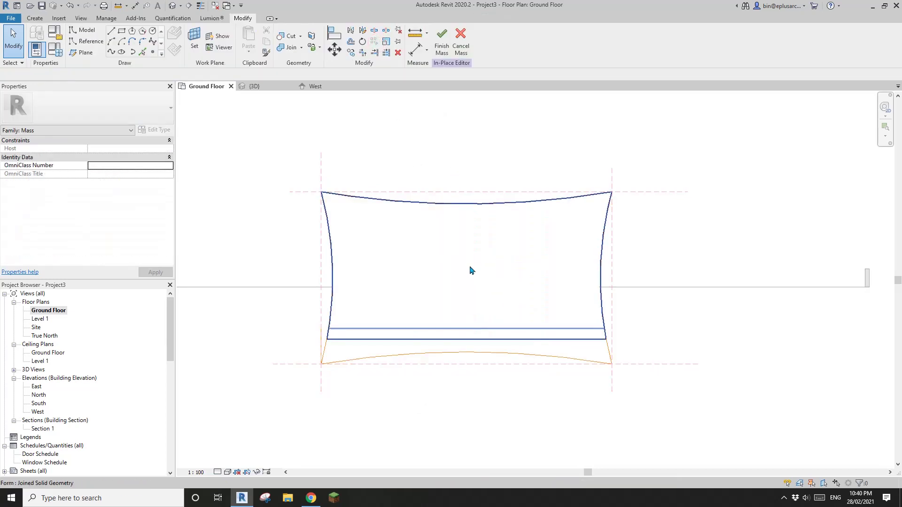
Start reference lines, set the work plane to the reference plane along the mass's front, and open Elevation: South.
click(88, 43)
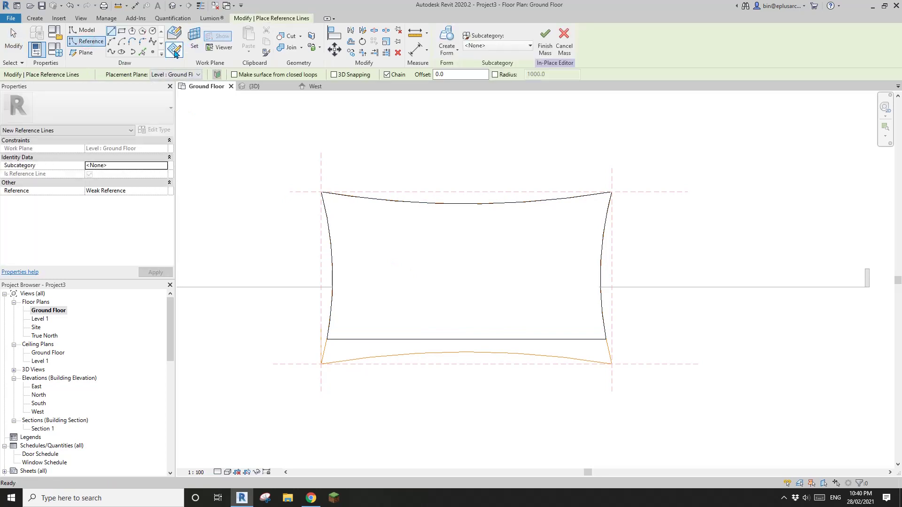
click(194, 39)
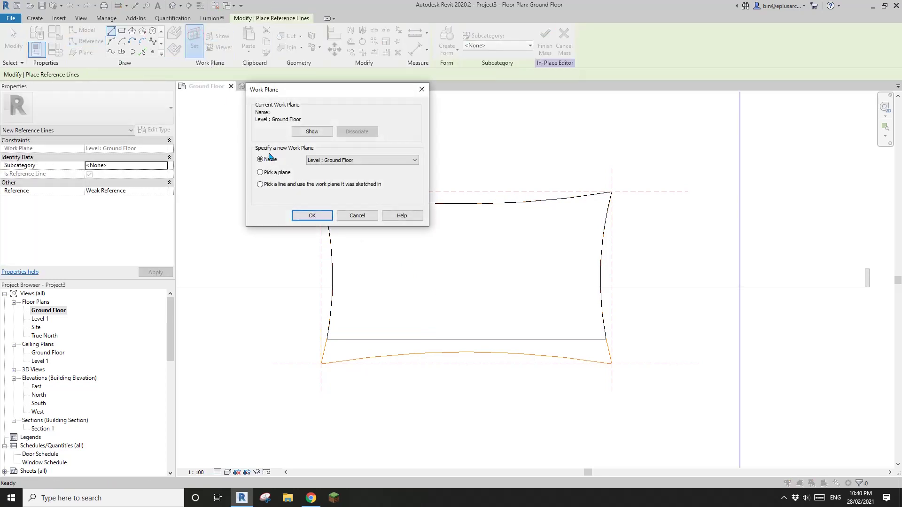
click(319, 217)
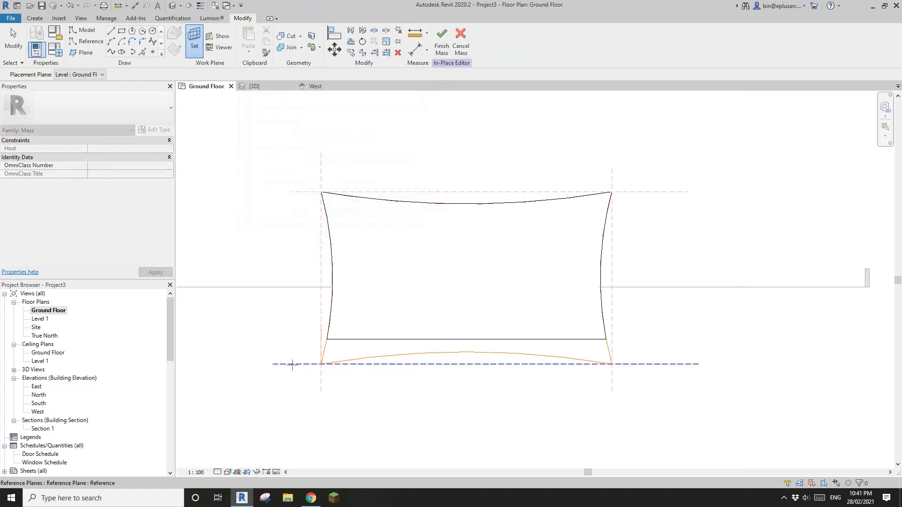
click(287, 364)
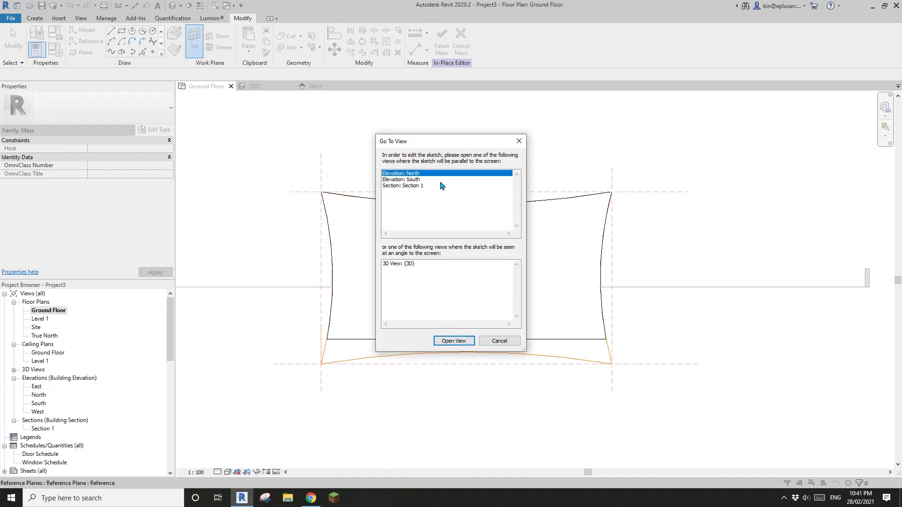
click(399, 180)
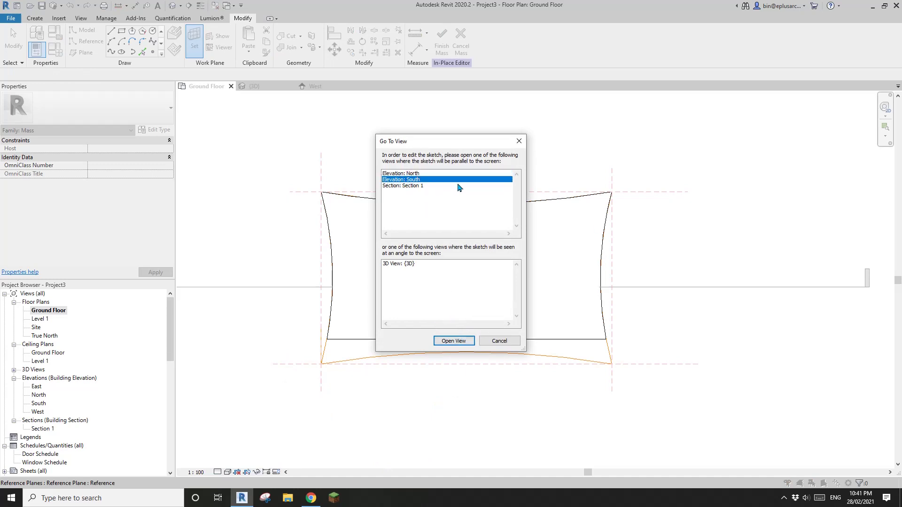
click(453, 341)
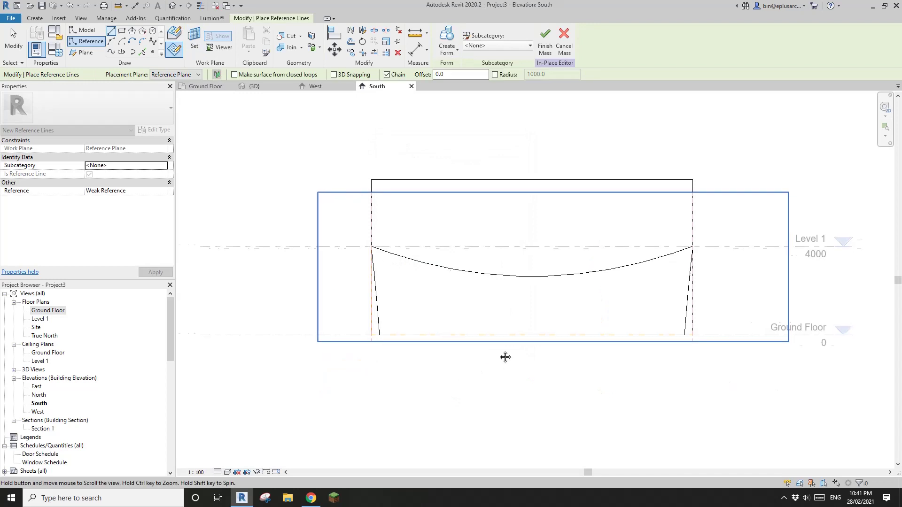
Draw a door rectangle of reference lines on Ground Floor, about 6300 mm wide, with its top 1600 mm below Level 1.
click(122, 33)
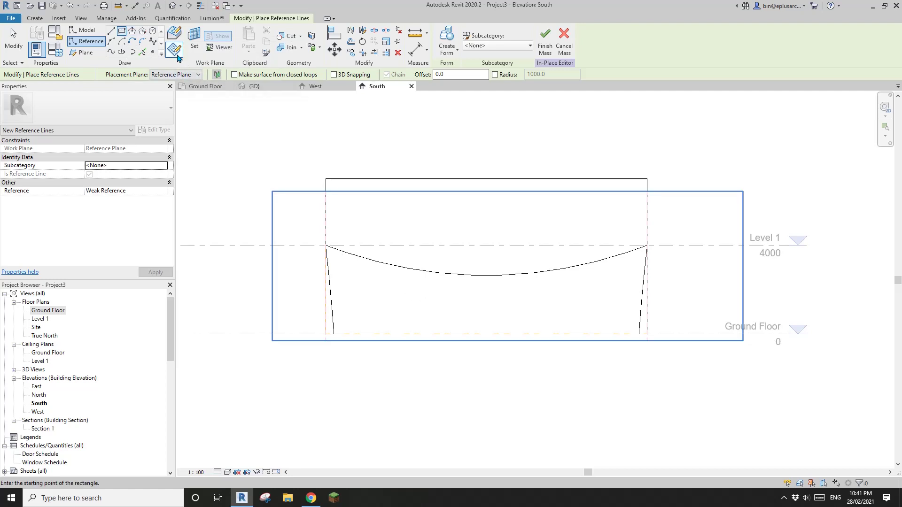
click(174, 50)
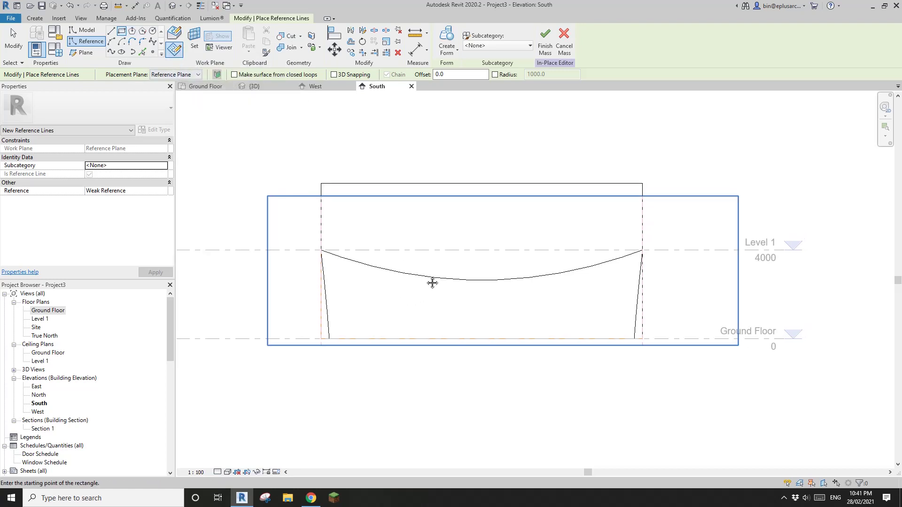
click(400, 339)
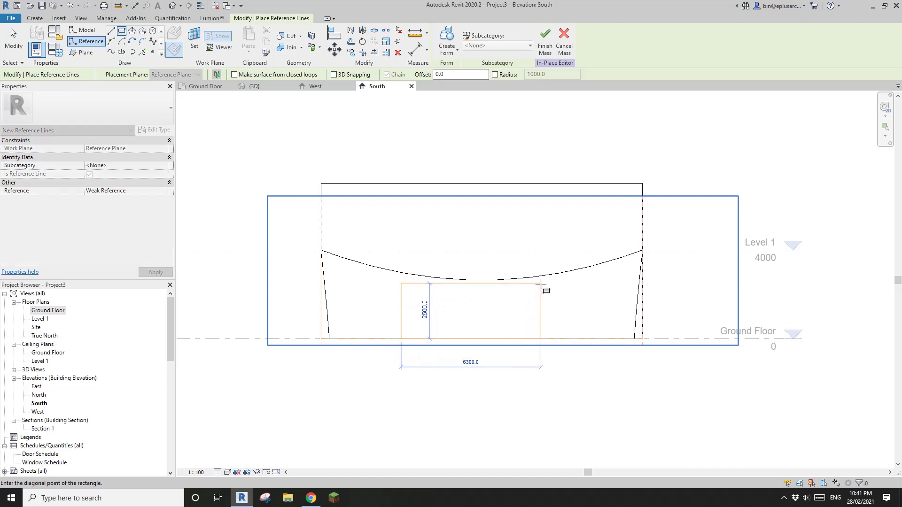
click(541, 285)
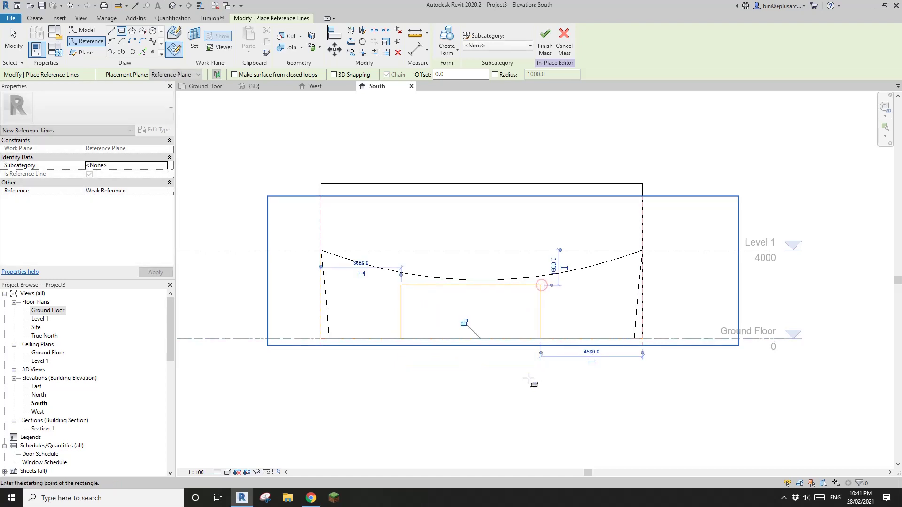
middle_drag(478, 306, 470, 341)
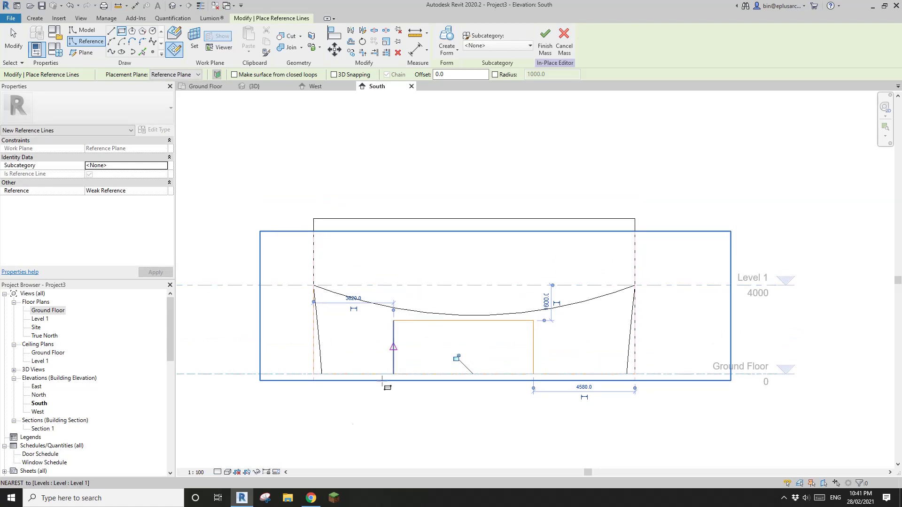
Check the facade photo in Chrome, return to Revit and draw a window rectangle about 4900 by 1350 mm above Level 1.
click(305, 502)
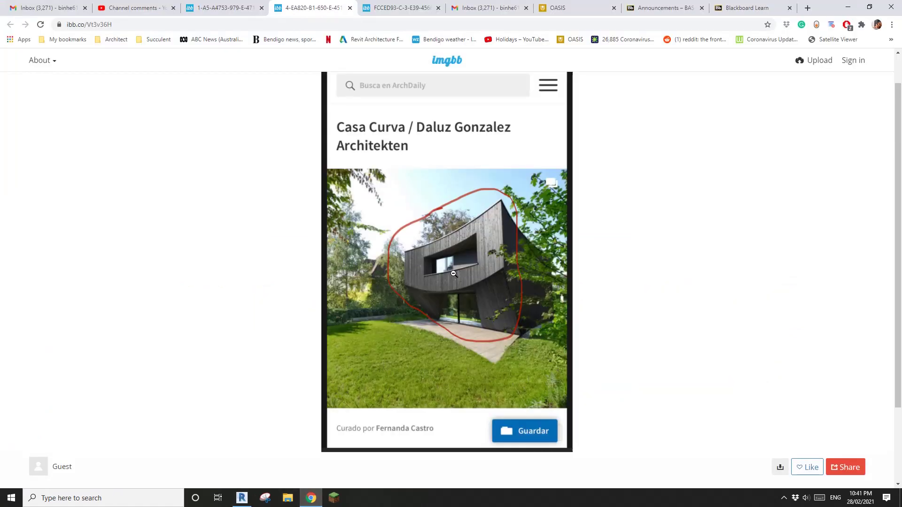
click(249, 499)
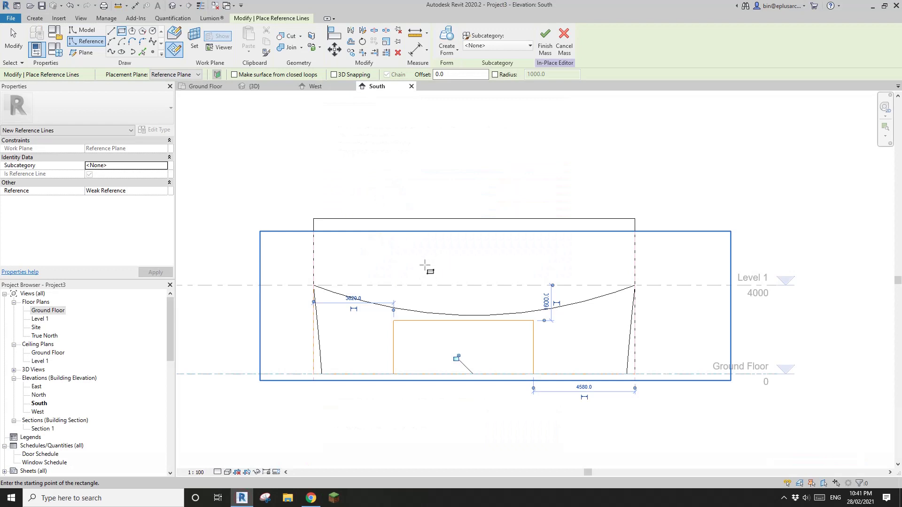
click(424, 264)
click(535, 234)
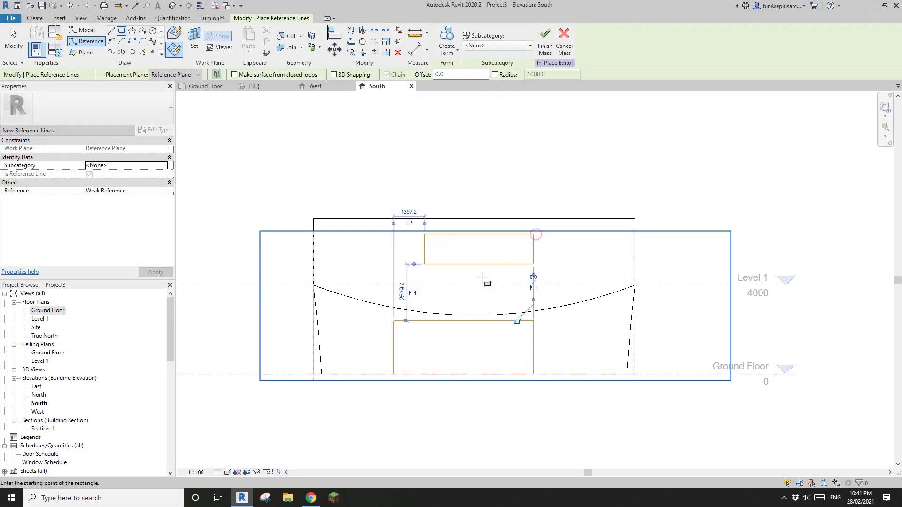
key(Escape)
key(Escape)
Adjust the distance between the window rectangle's lower edge and Level 1.
click(483, 271)
scroll(469, 280, up, 2)
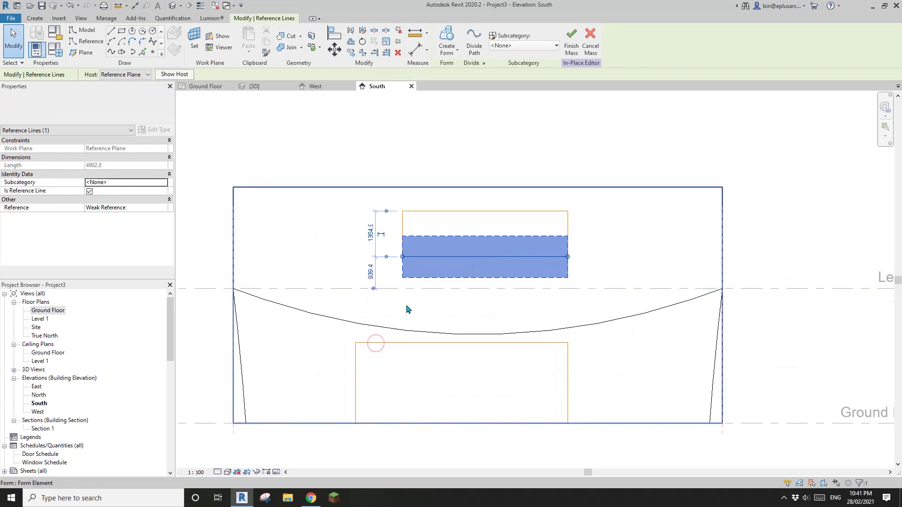
click(371, 274)
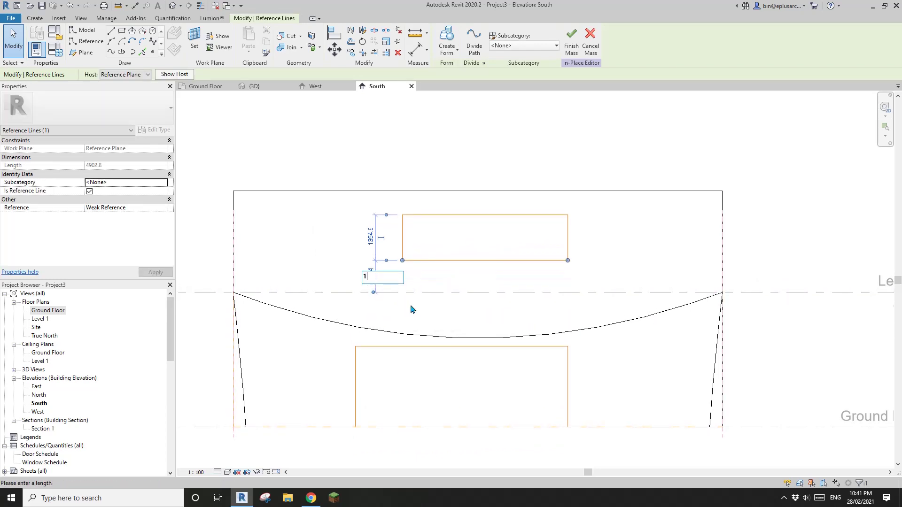
key(Return)
key(Escape)
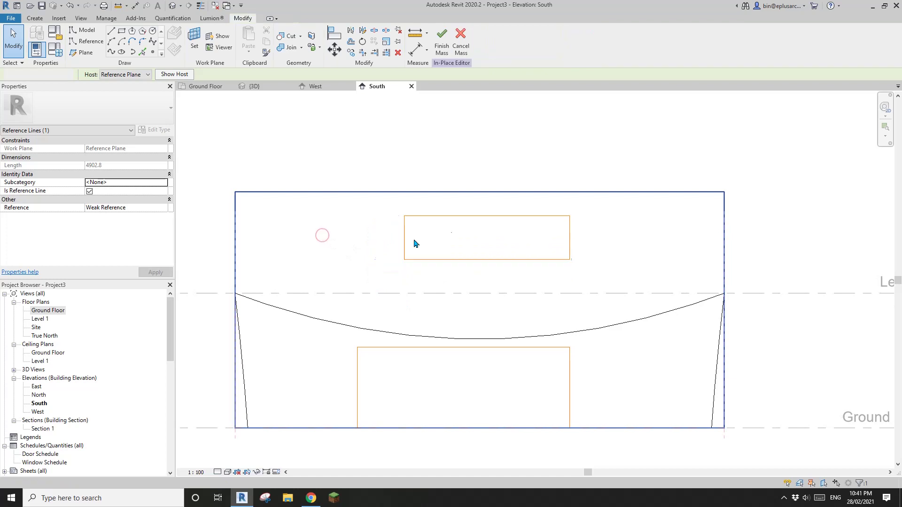
Set the window rectangle's upper edge 2400 mm above Level 1.
click(469, 218)
drag(393, 259, 399, 295)
click(379, 260)
middle_drag(434, 300, 435, 302)
text(2400)
click(346, 259)
click(338, 250)
scroll(335, 251, down, 3)
middle_drag(419, 258, 415, 259)
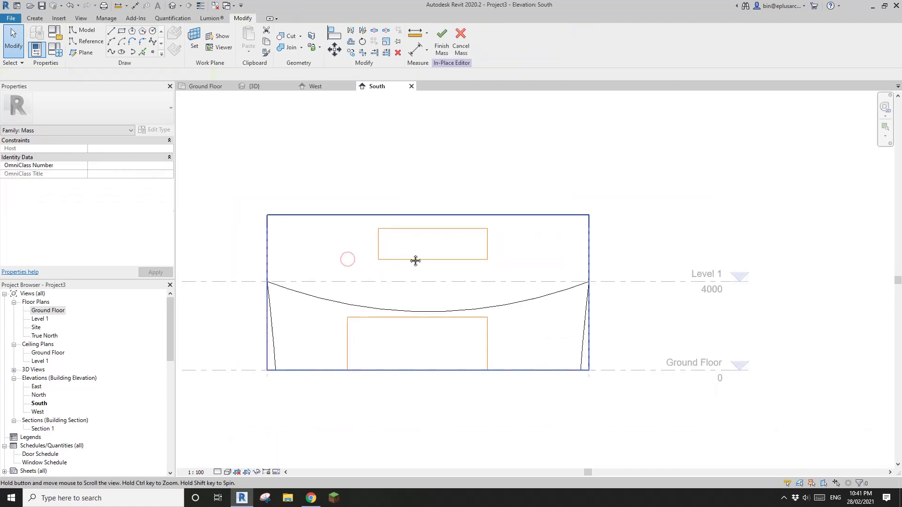
scroll(421, 275, up, 1)
scroll(411, 255, down, 1)
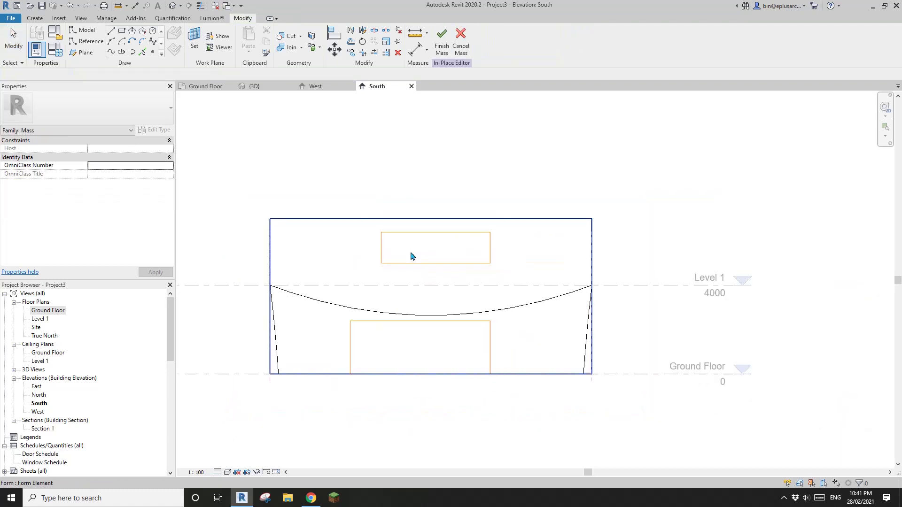
Open the 3D view and create a box-shaped void form from the upper window rectangle.
click(173, 6)
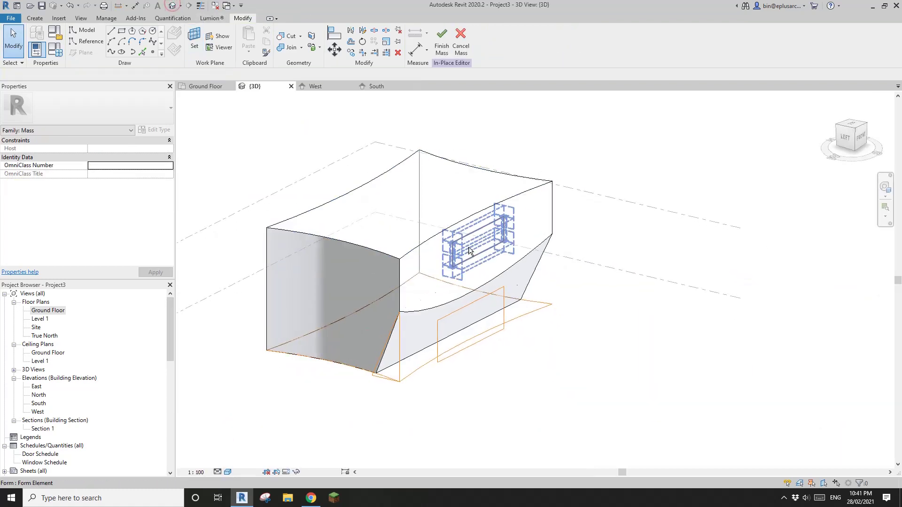
click(492, 254)
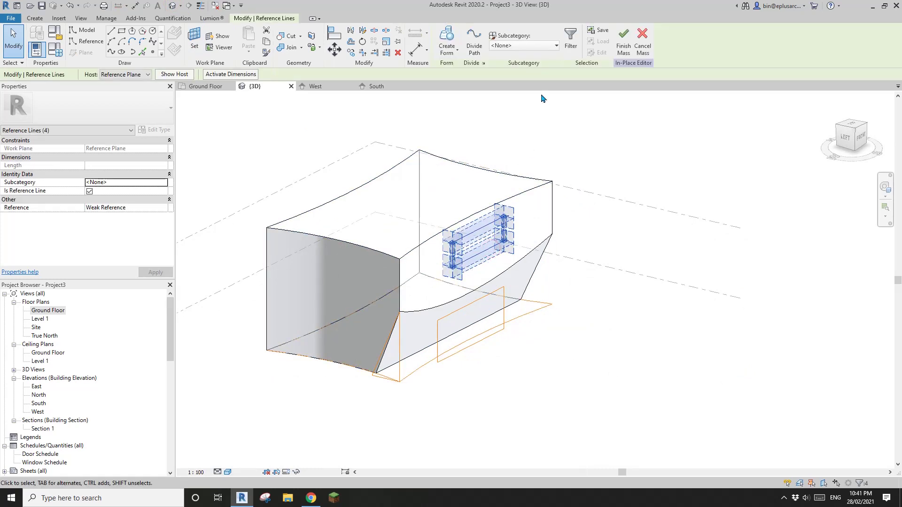
click(459, 55)
click(458, 89)
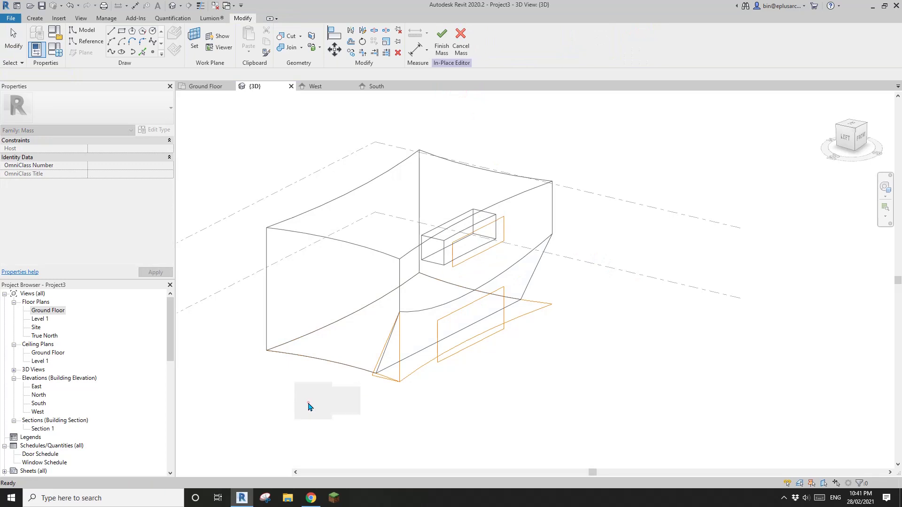
click(308, 400)
Create a box-shaped void form from the lower door rectangle.
shift+middle_drag(471, 364, 590, 339)
click(568, 340)
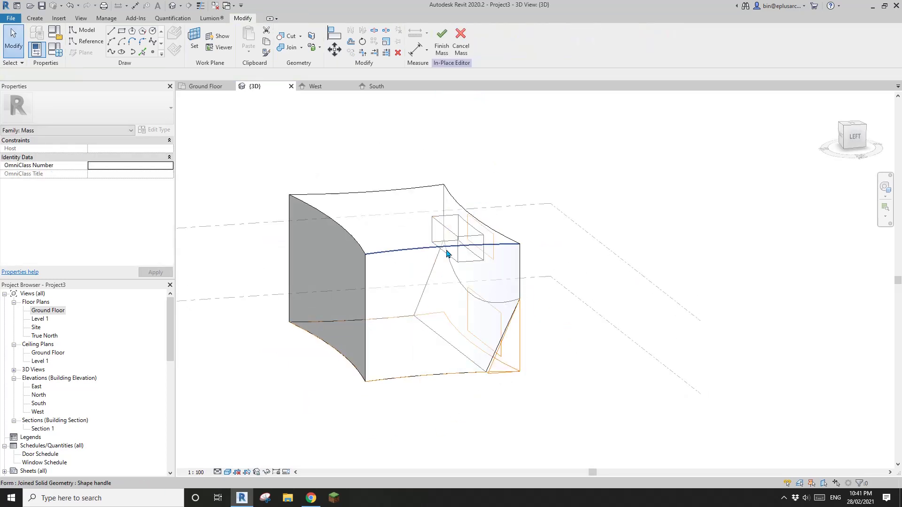
shift+middle_drag(521, 292, 442, 266)
shift+middle_drag(487, 291, 487, 371)
key(Tab)
click(545, 344)
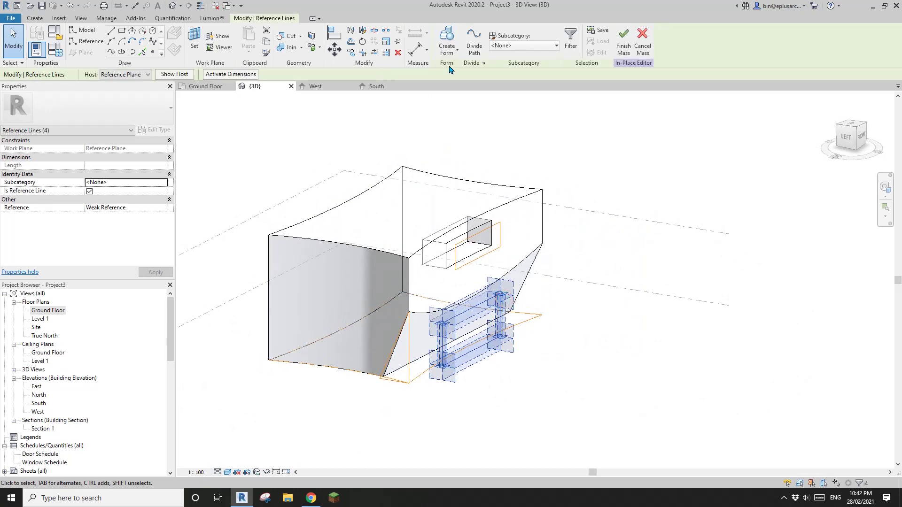
click(446, 43)
click(463, 81)
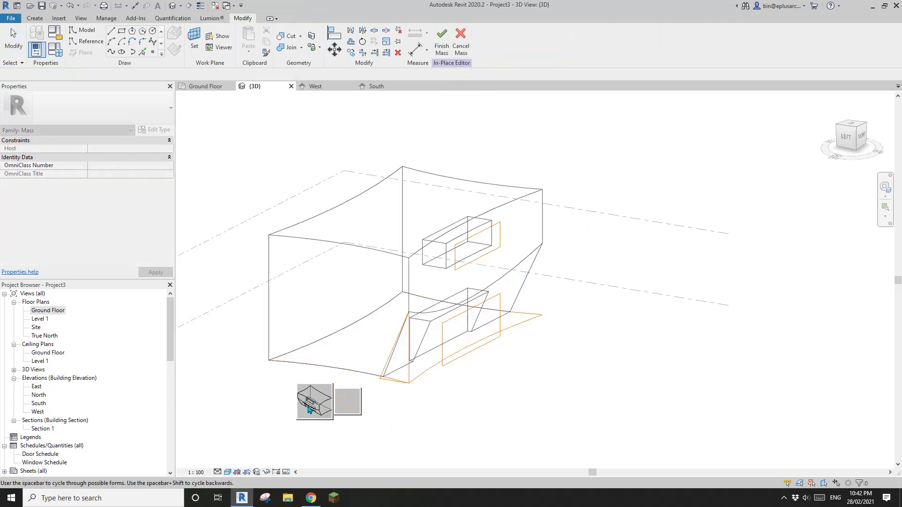
click(307, 405)
Push the back face of the lower door void deeper into the mass.
click(601, 378)
shift+middle_drag(601, 377, 440, 374)
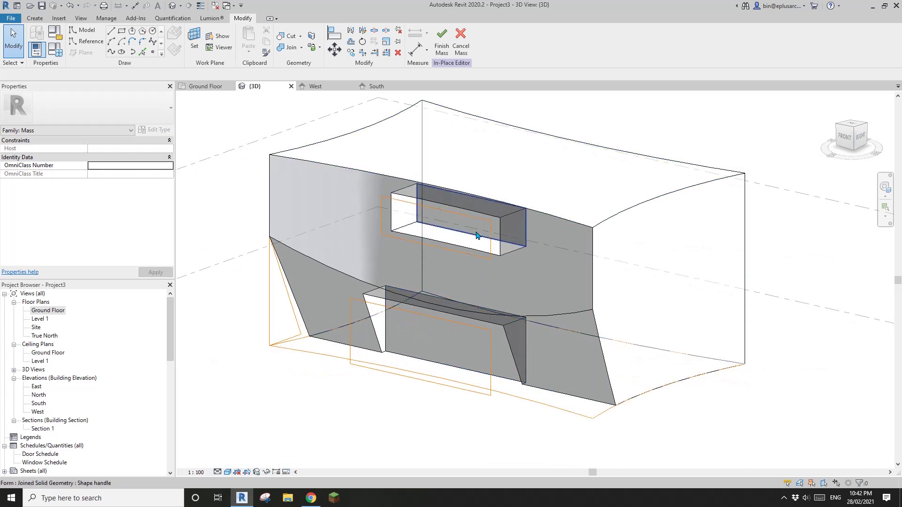
shift+middle_drag(479, 257, 475, 300)
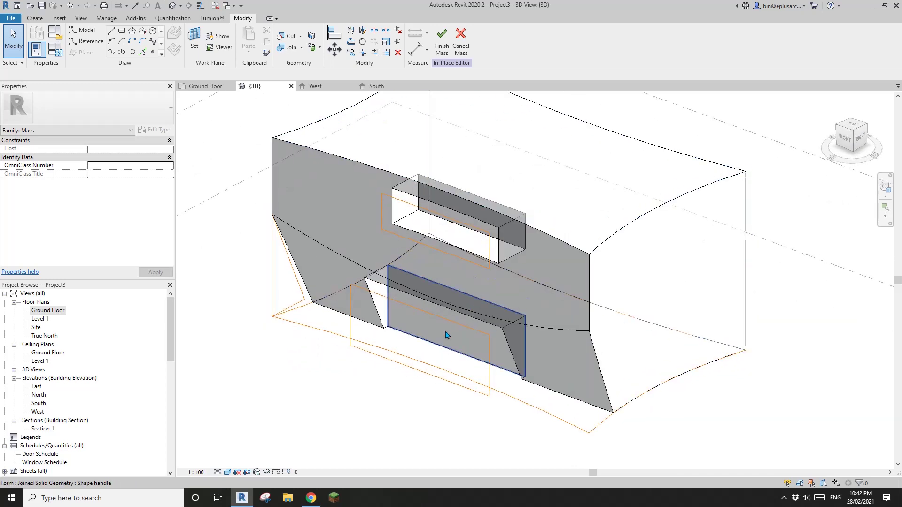
scroll(411, 340, up, 2)
click(414, 343)
key(Escape)
click(418, 333)
scroll(418, 333, down, 1)
mouse_move(418, 334)
shift+middle_down()
mouse_move(415, 352)
mouse_move(422, 331)
shift+middle_up()
drag(423, 329, 435, 323)
middle_drag(386, 314, 400, 223)
key(Escape)
Inspect both recesses in the curved facade and finish the in-place mass.
scroll(411, 317, down, 1)
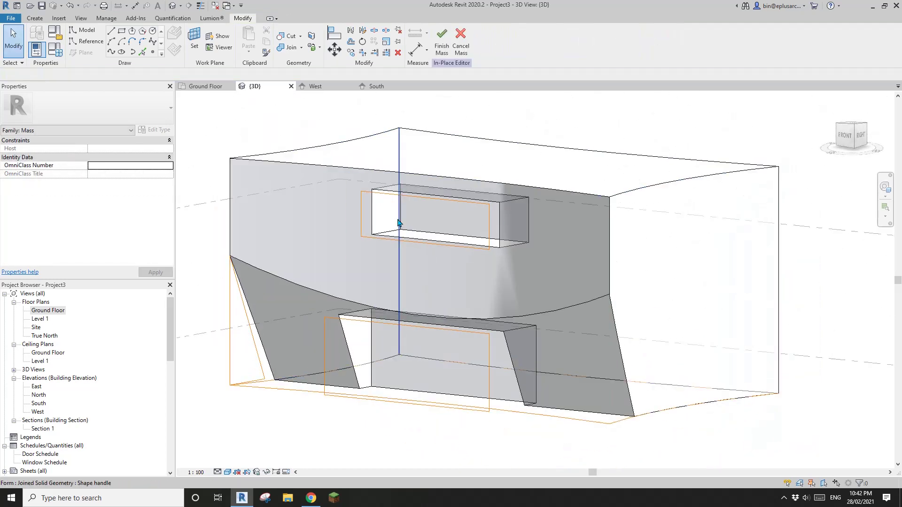
scroll(380, 197, up, 1)
scroll(462, 238, down, 3)
middle_drag(457, 244, 421, 242)
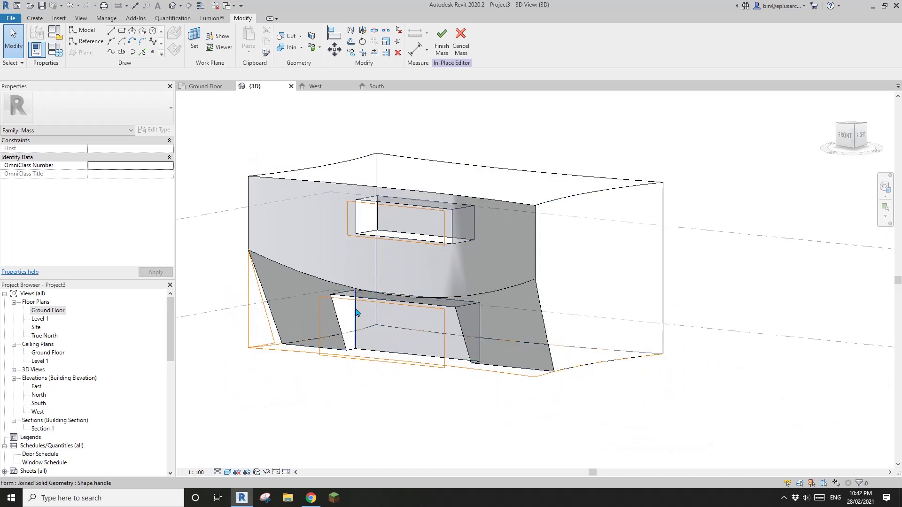
shift+middle_drag(363, 346, 518, 342)
middle_drag(497, 292, 473, 296)
click(441, 38)
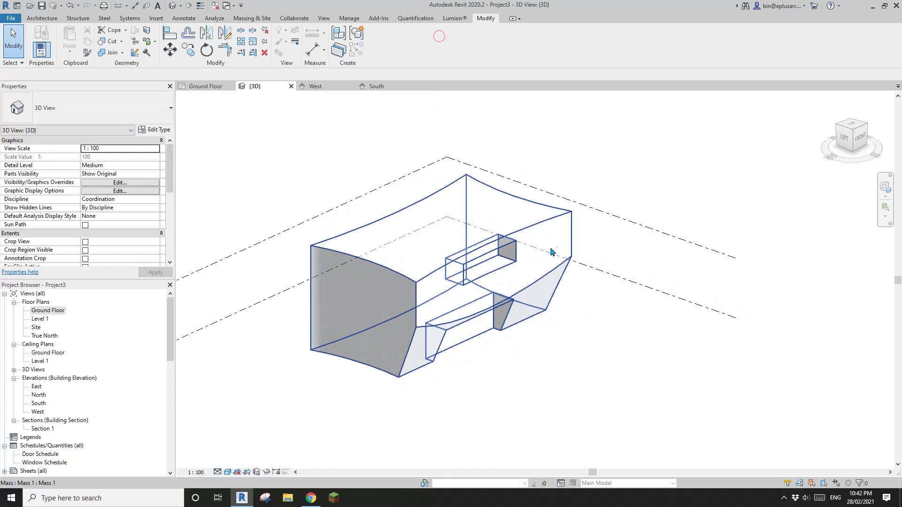
Start an architectural wall and choose the Generic 200mm Wall type.
scroll(555, 307, up, 2)
click(42, 18)
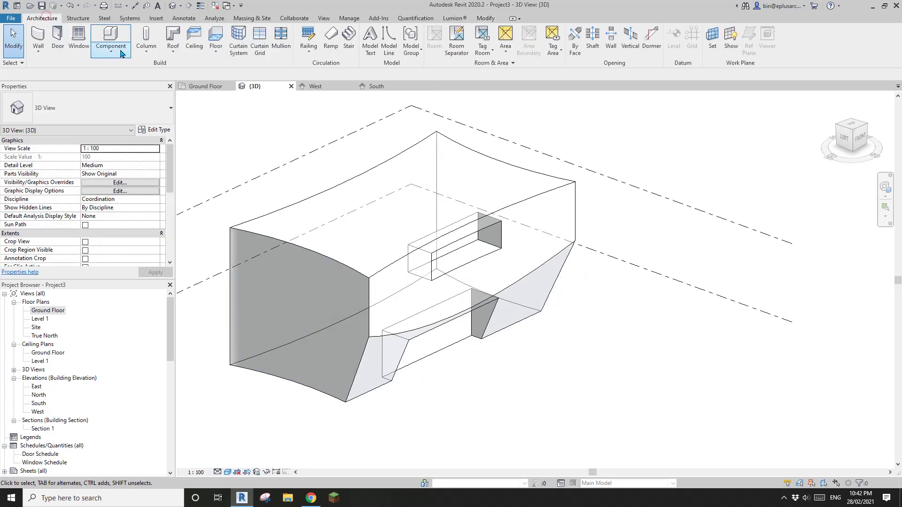
click(38, 50)
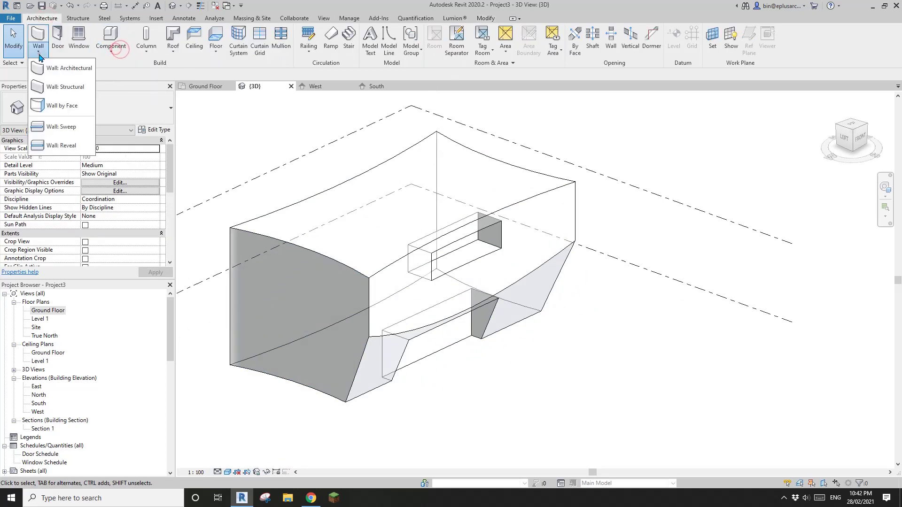
click(64, 74)
click(118, 103)
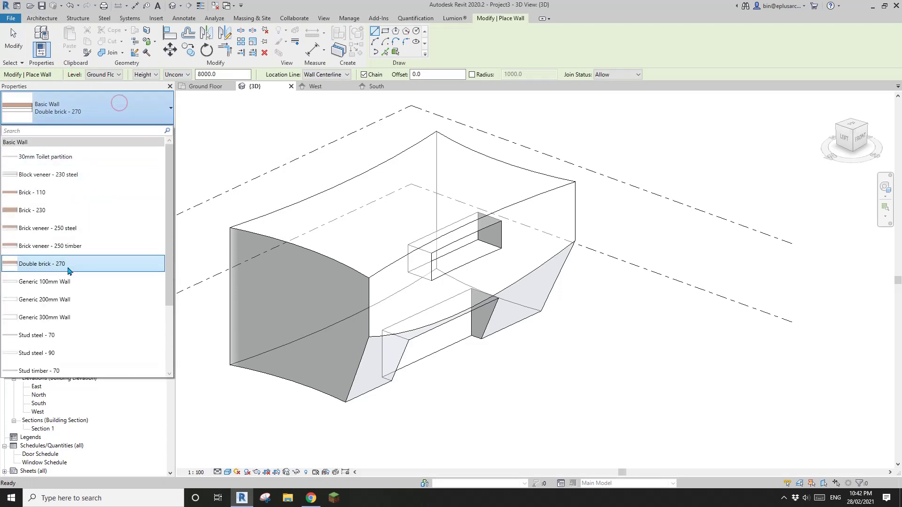
scroll(67, 265, down, 3)
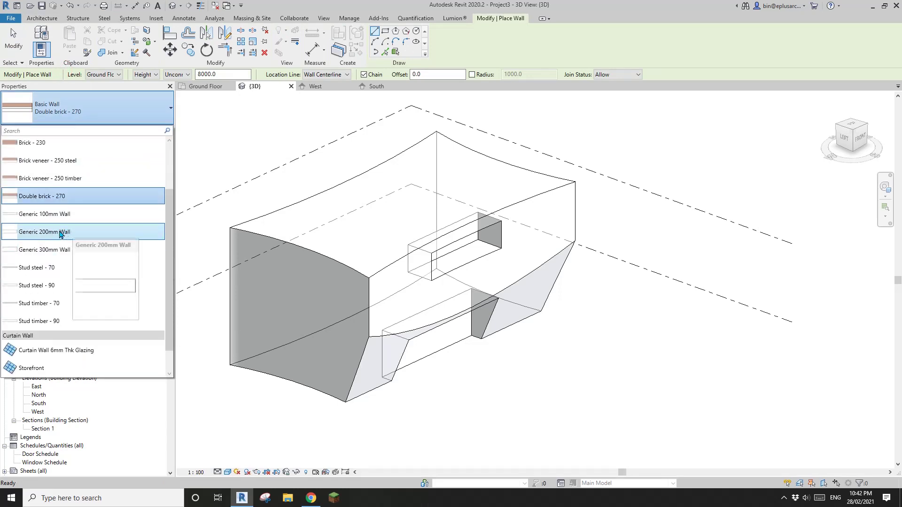
click(60, 234)
scroll(266, 261, down, 1)
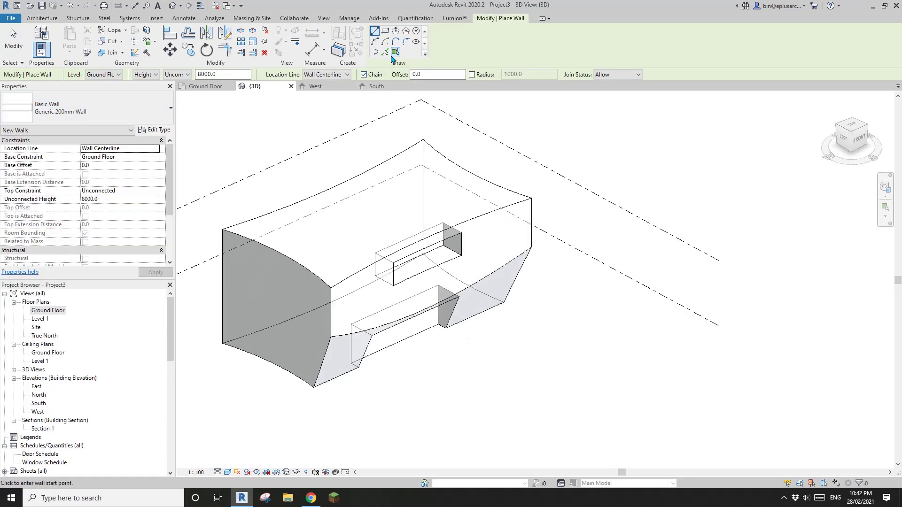
Create Generic 200mm walls by picking the mass's curved side faces and the upper and lower facade faces.
click(395, 51)
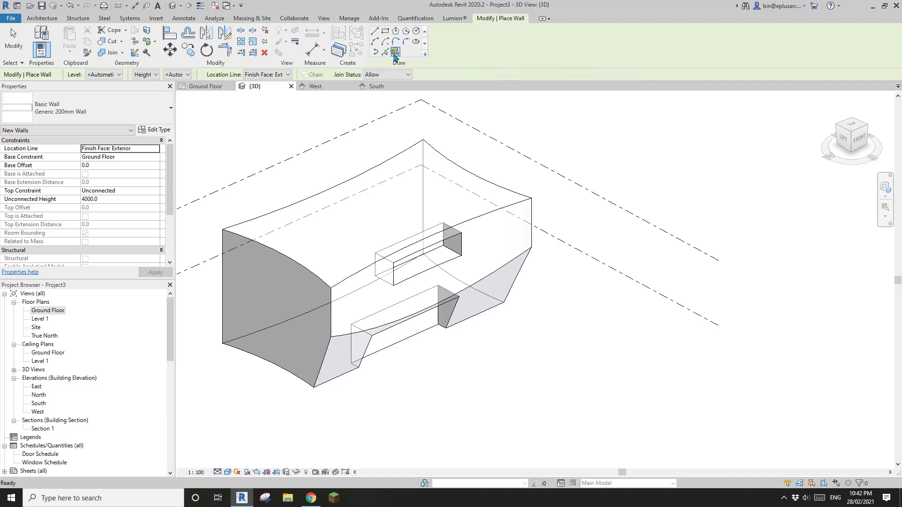
click(304, 356)
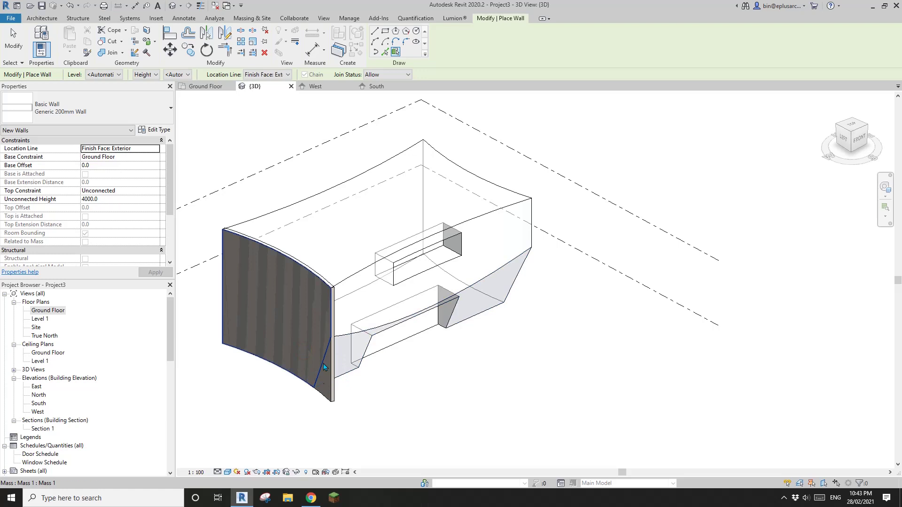
shift+middle_drag(338, 357, 397, 307)
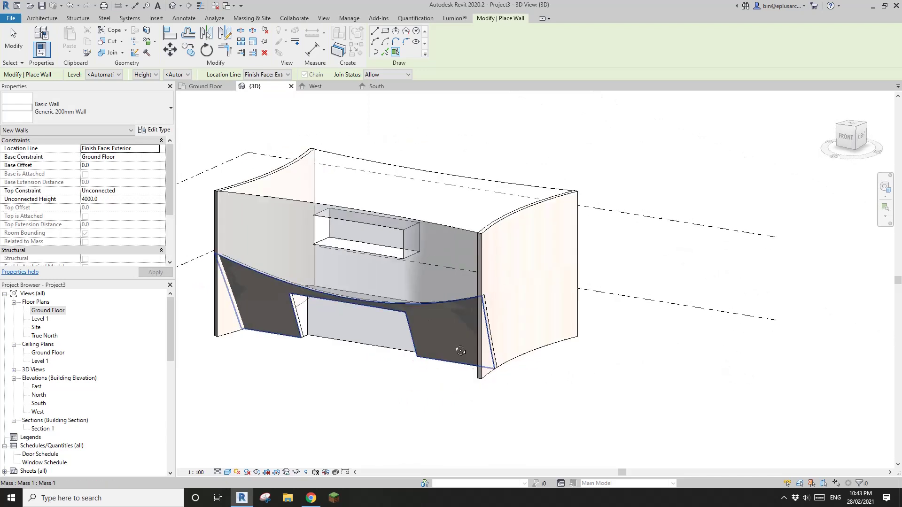
click(373, 286)
shift+middle_drag(412, 358, 430, 275)
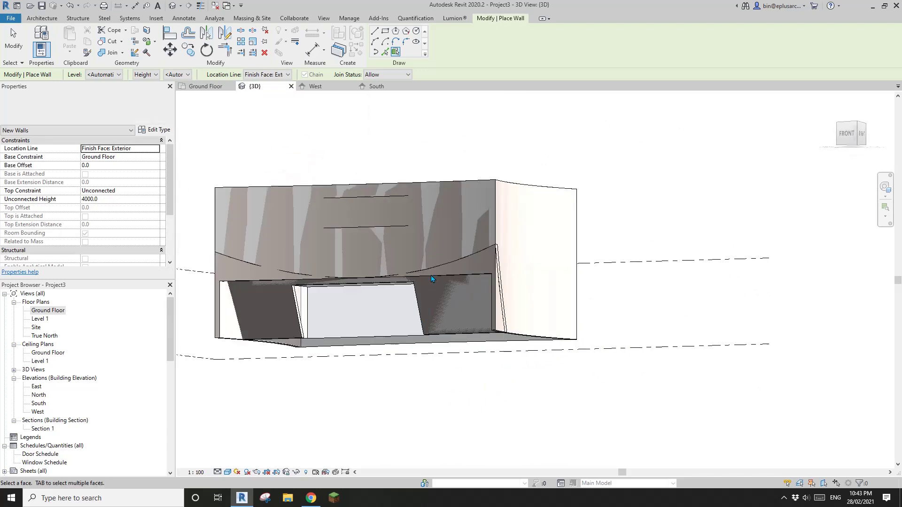
Place walls by face on the faces of the lower door recess.
shift+middle_drag(558, 310, 540, 388)
scroll(364, 367, up, 6)
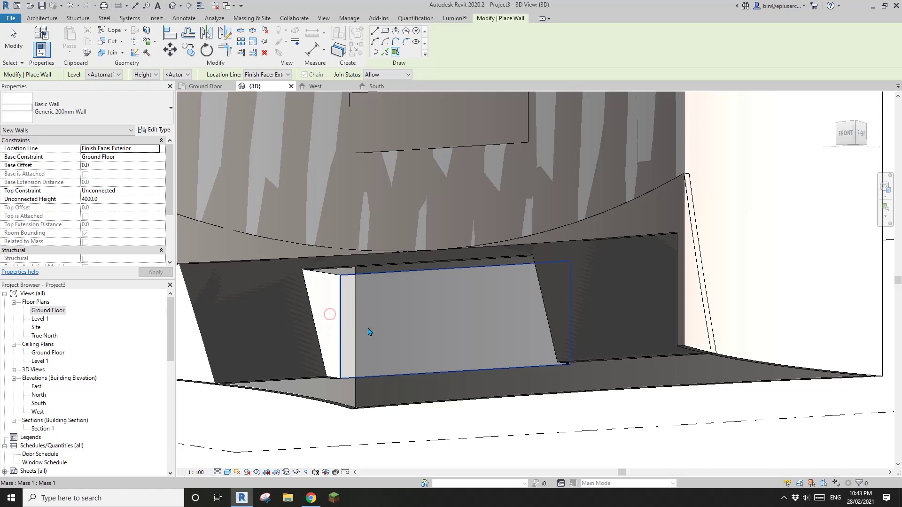
shift+middle_drag(380, 332, 429, 368)
scroll(681, 316, down, 5)
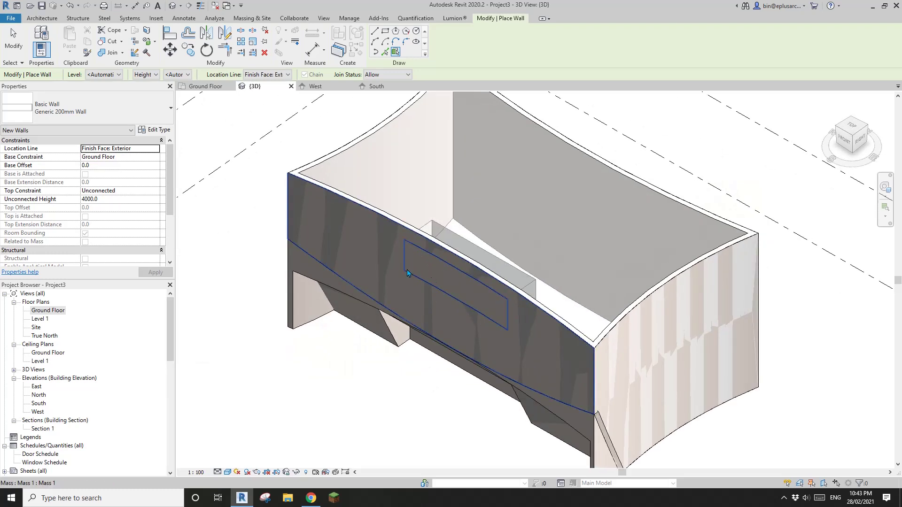
Examine the upper window recess, the mass and the new walls from several angles in the 3D view.
scroll(434, 274, up, 1)
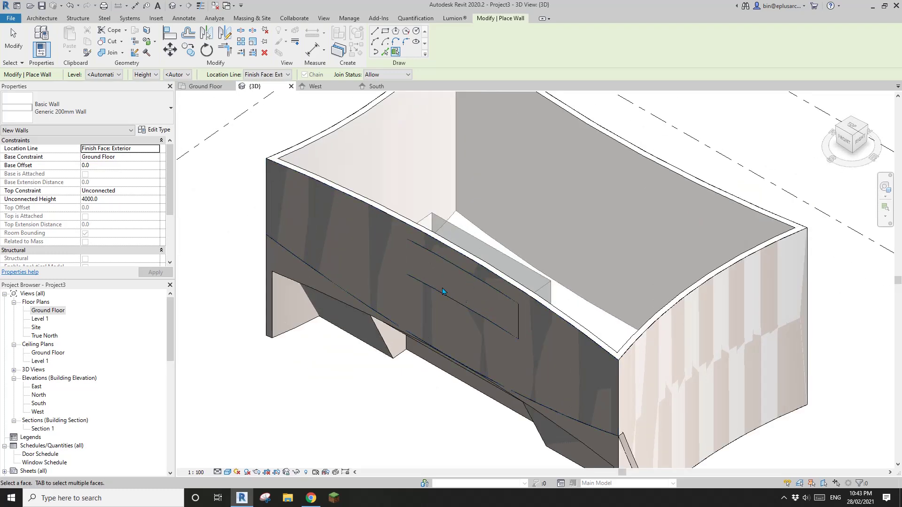
scroll(469, 295, down, 1)
shift+middle_drag(469, 295, 437, 282)
scroll(434, 209, up, 3)
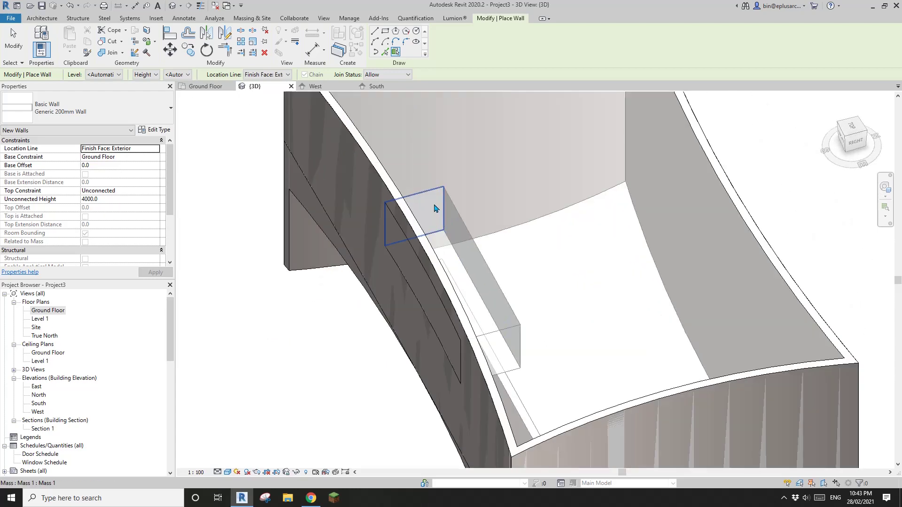
shift+middle_drag(447, 228, 529, 190)
key(Escape)
click(581, 224)
scroll(581, 224, down, 2)
shift+middle_drag(581, 224, 511, 241)
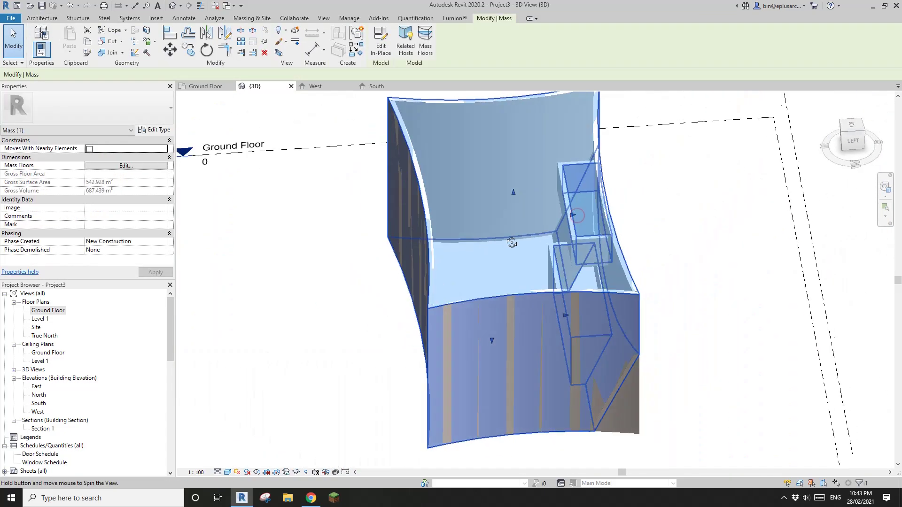
key(Escape)
shift+middle_drag(566, 253, 483, 325)
scroll(485, 359, down, 1)
scroll(482, 325, down, 1)
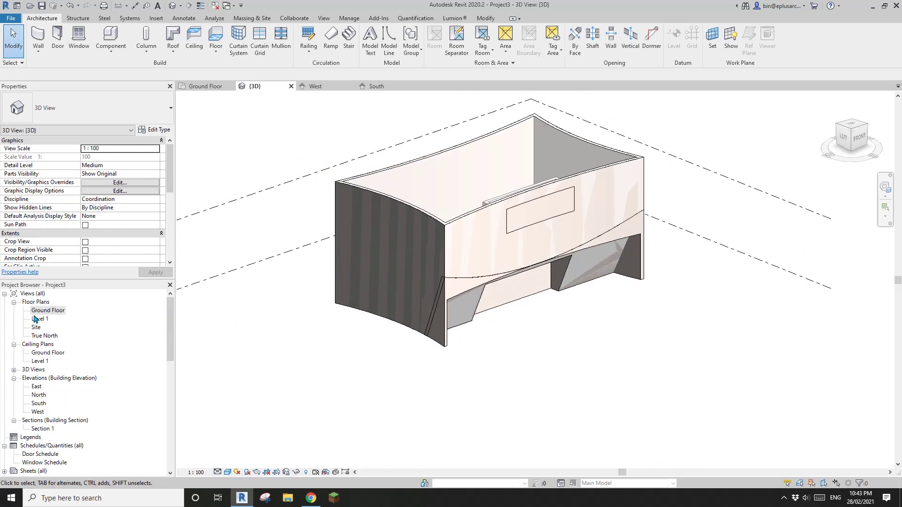
click(45, 313)
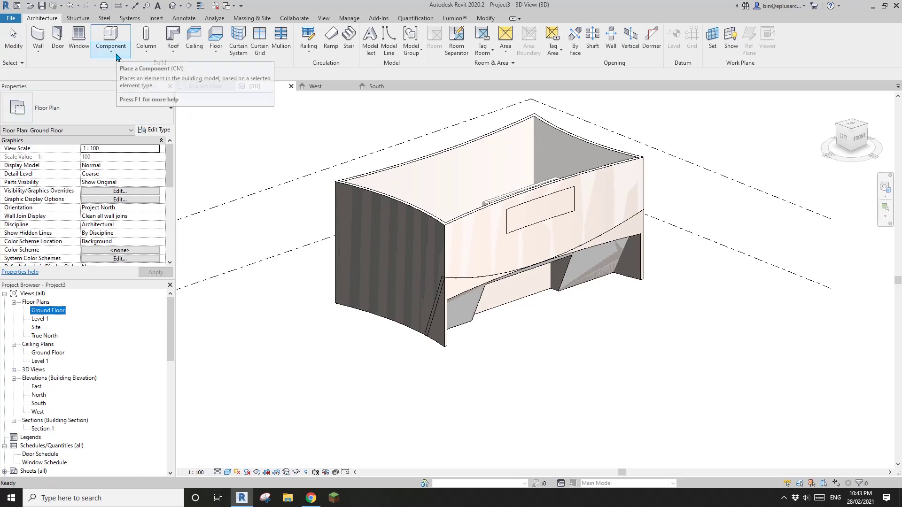
click(112, 55)
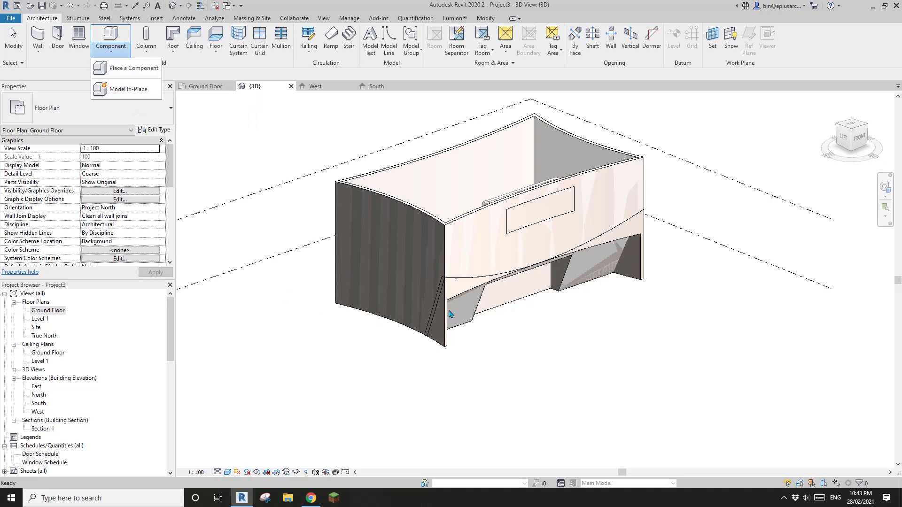
click(347, 358)
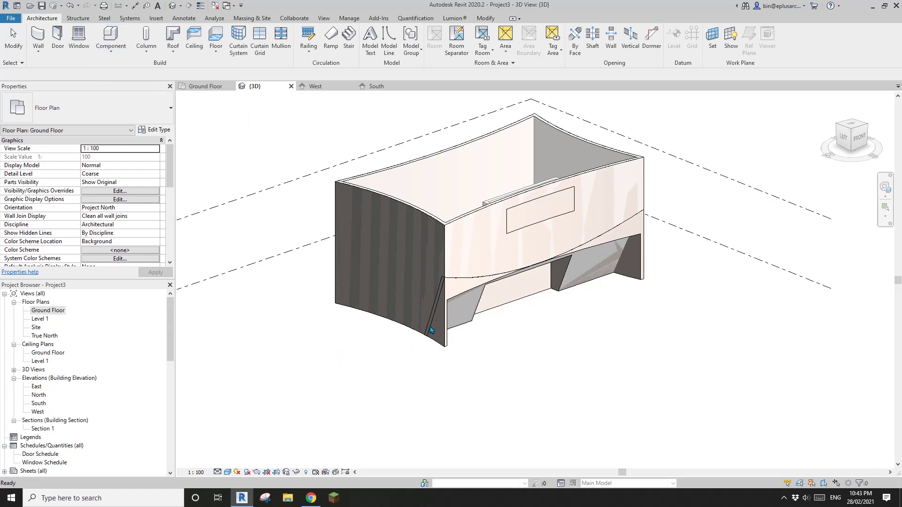
middle_drag(425, 339, 424, 341)
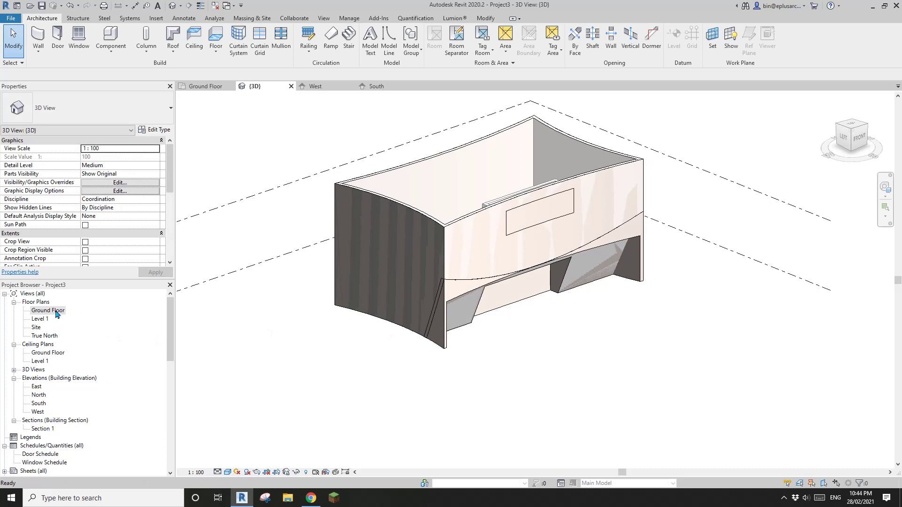
Open the Ground Floor plan and start an in-place model in the Walls category with the name Walls 1.
double_click(48, 310)
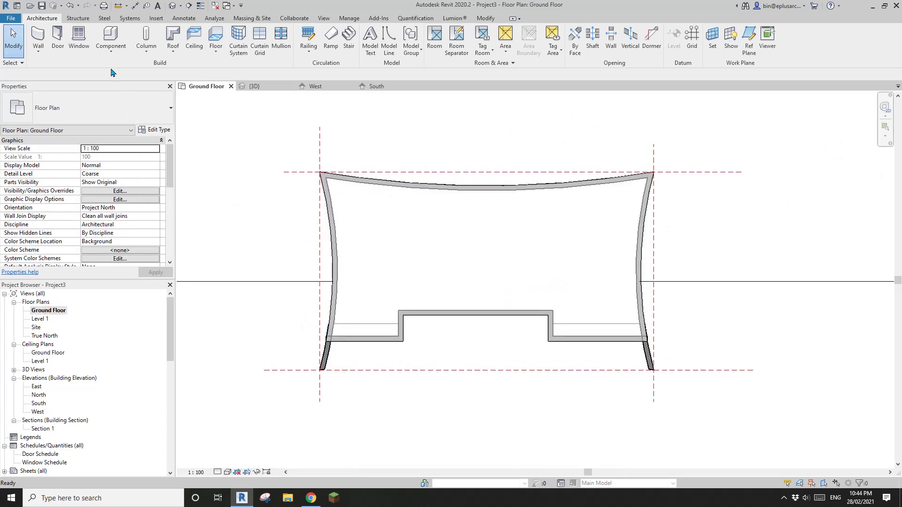
click(104, 52)
click(122, 91)
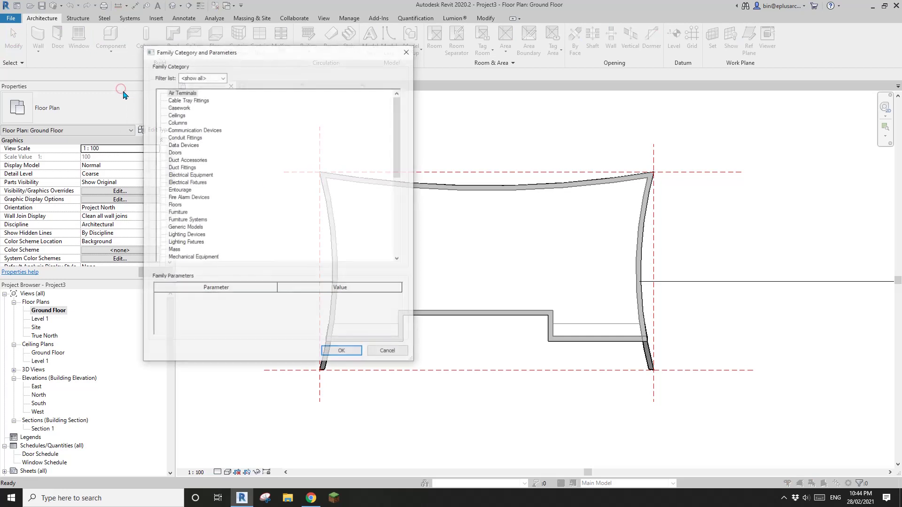
click(186, 212)
scroll(183, 226, down, 8)
click(180, 251)
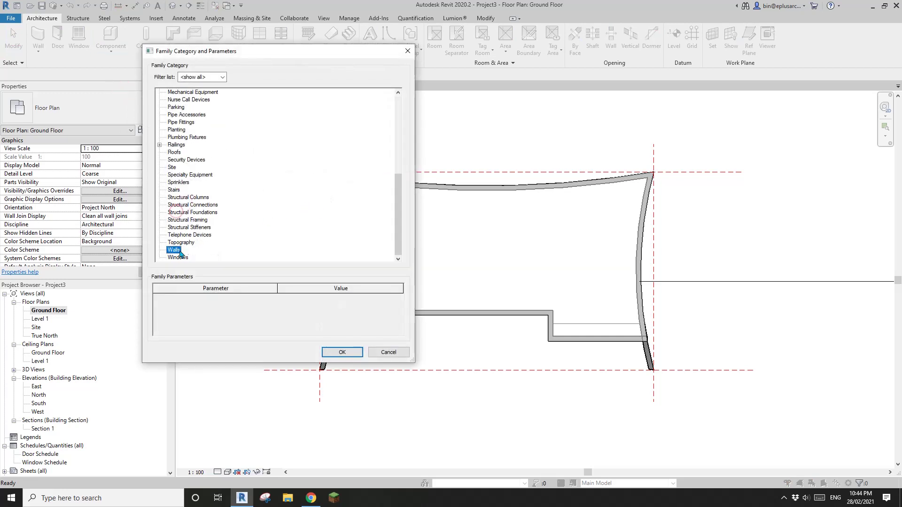
click(343, 352)
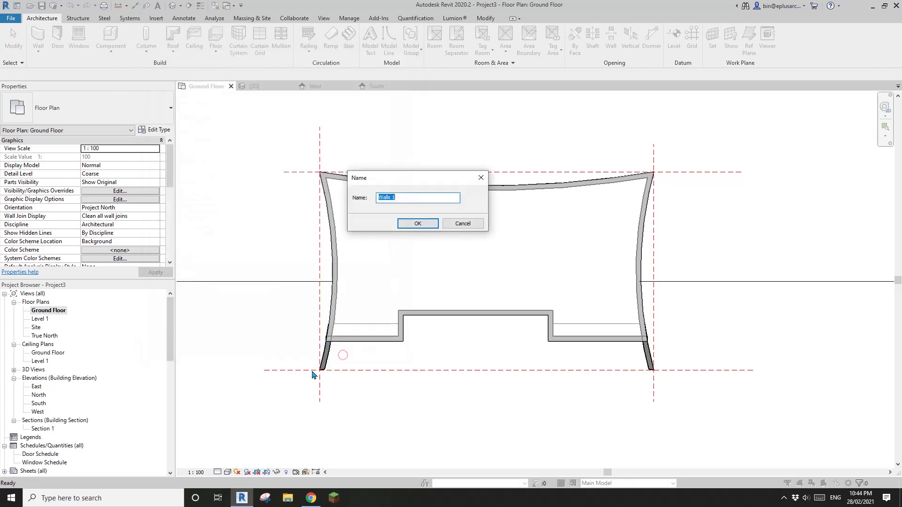
click(417, 223)
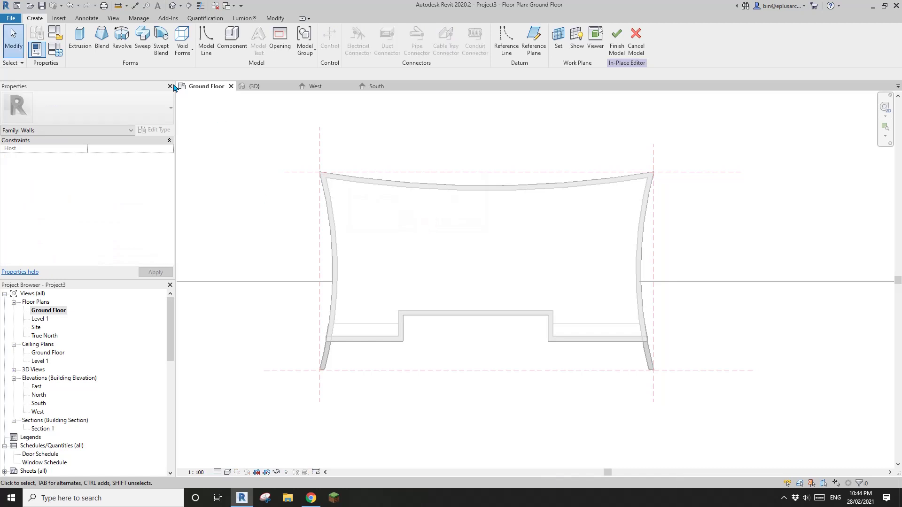
Start a void extrusion on the vertical reference plane along the house's west side and open the West elevation for sketching.
click(182, 41)
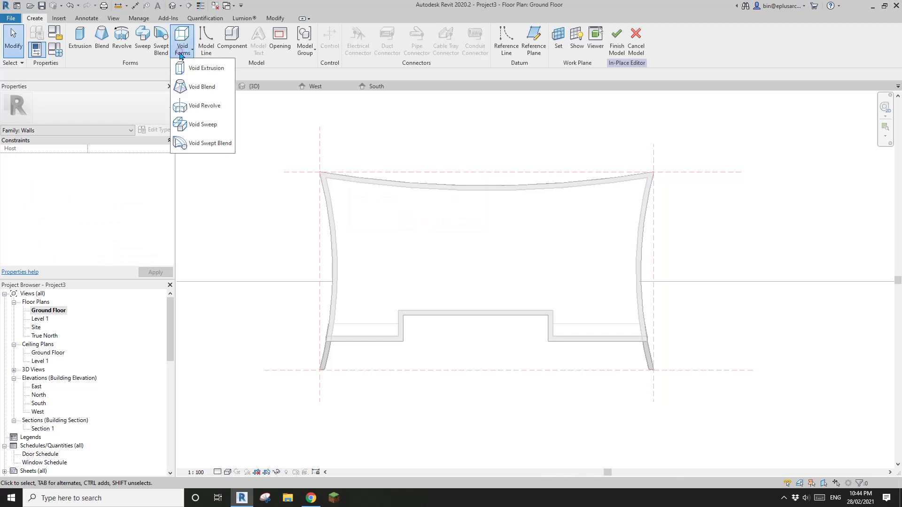
click(200, 69)
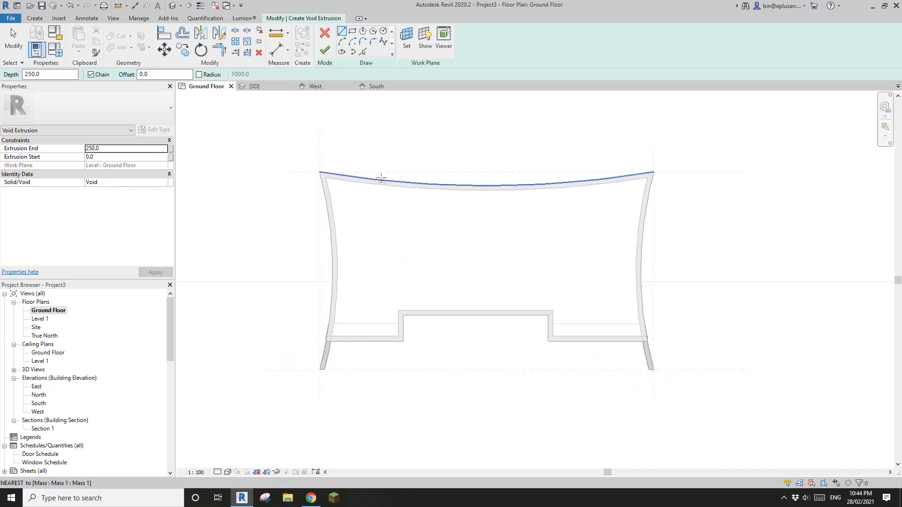
click(407, 47)
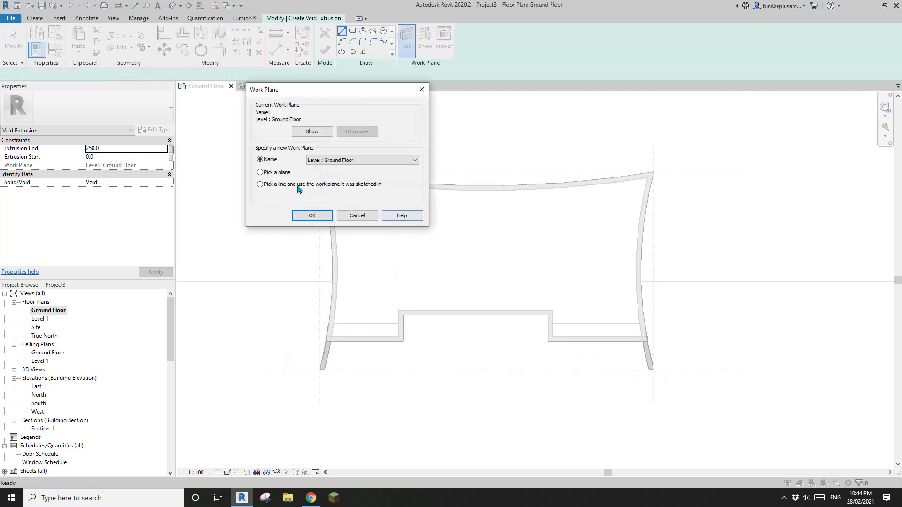
click(268, 173)
click(310, 215)
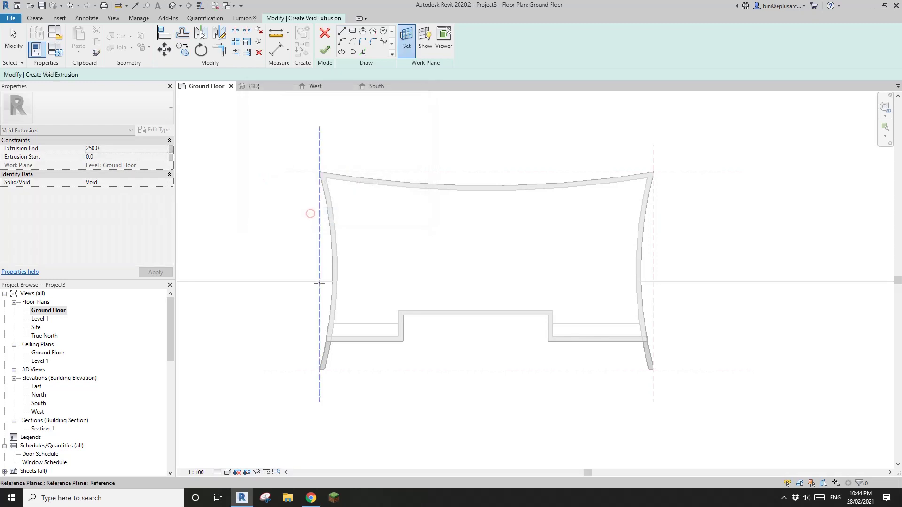
click(319, 251)
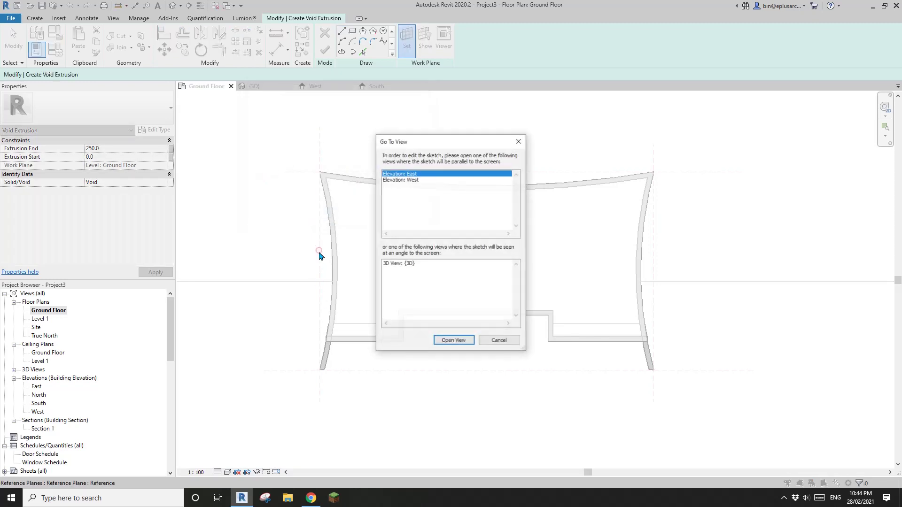
click(411, 181)
click(453, 341)
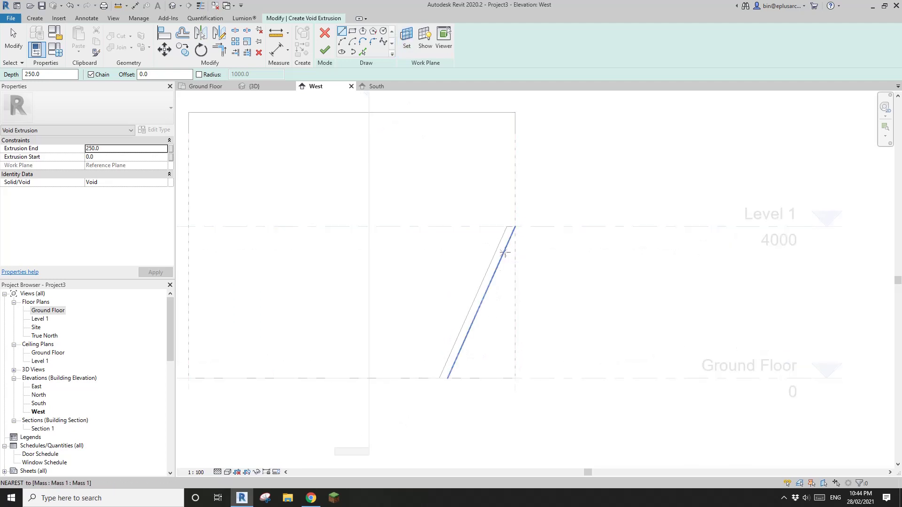
Set the West elevation's visual style to Shaded and frame the sloping wall edge above the Ground Floor.
middle_drag(271, 441, 310, 422)
click(228, 472)
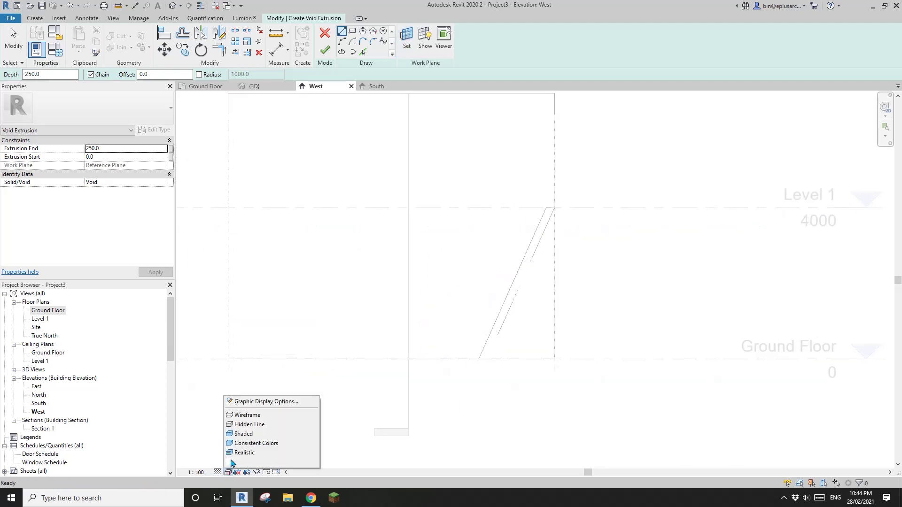
click(240, 435)
scroll(433, 333, down, 1)
middle_drag(439, 334, 517, 336)
scroll(553, 326, down, 2)
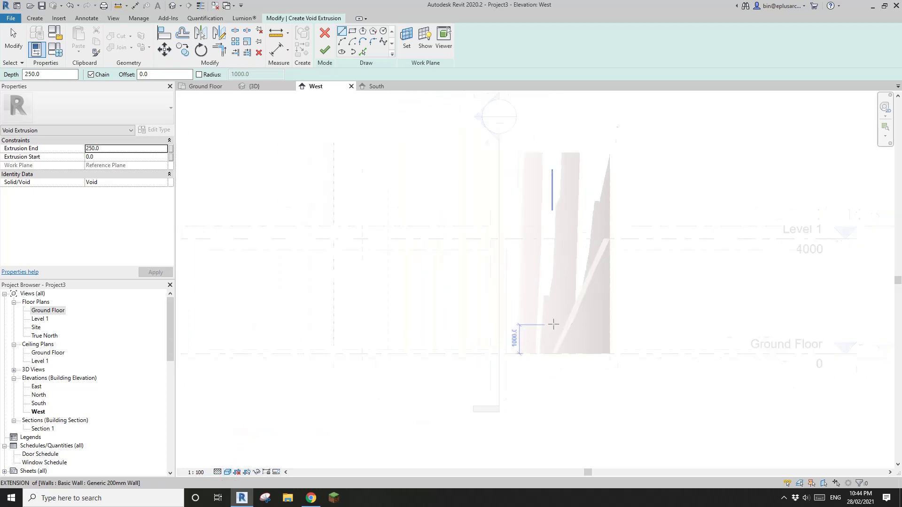
middle_drag(597, 329, 602, 342)
scroll(605, 306, up, 3)
scroll(613, 284, up, 2)
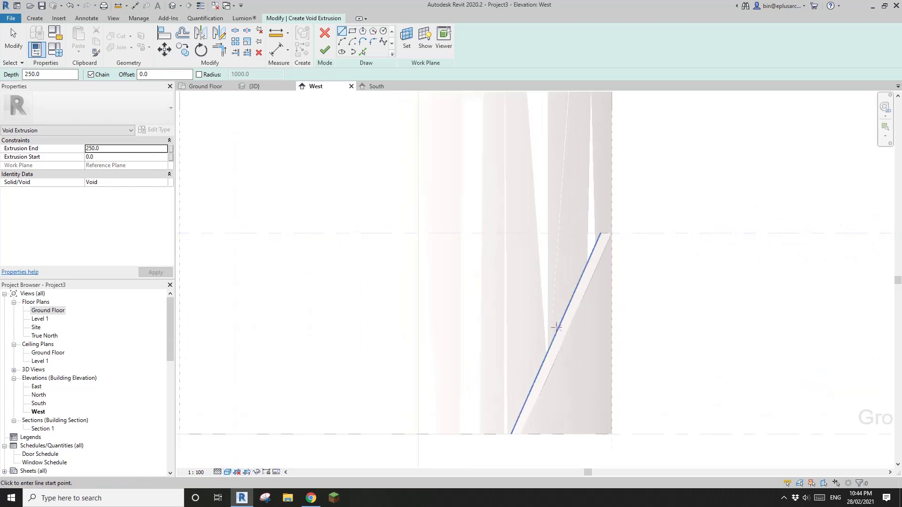
scroll(530, 414, down, 2)
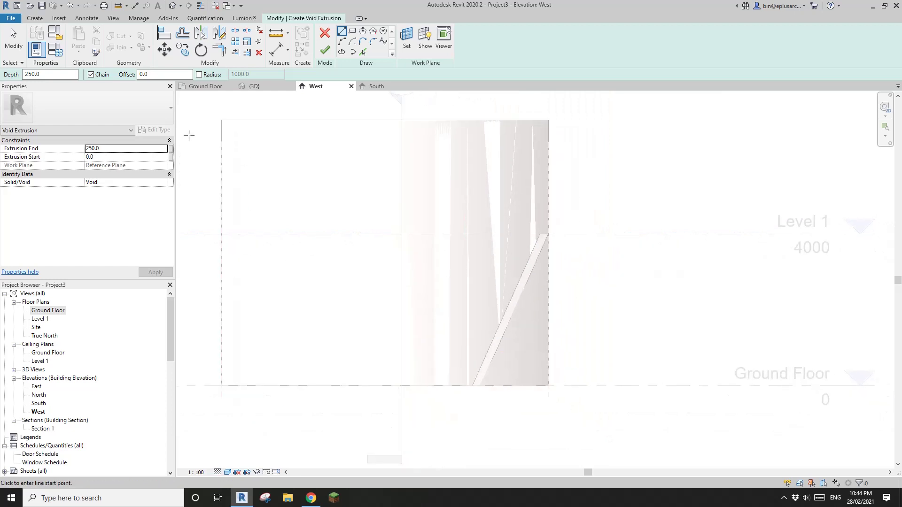
Pick the sloping wall edge, vertical end line and Ground Floor line as a triangular void profile, and finish the 250 mm extrusion in 3D.
click(37, 19)
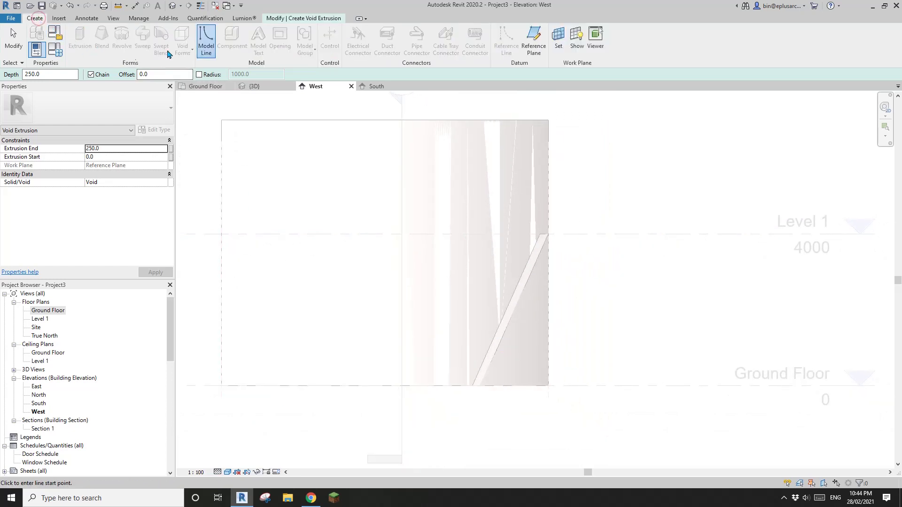
click(296, 20)
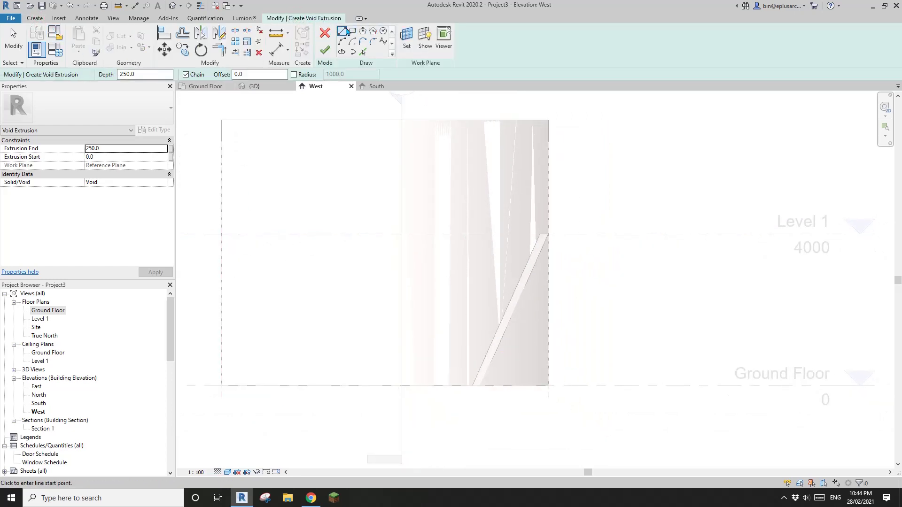
click(365, 54)
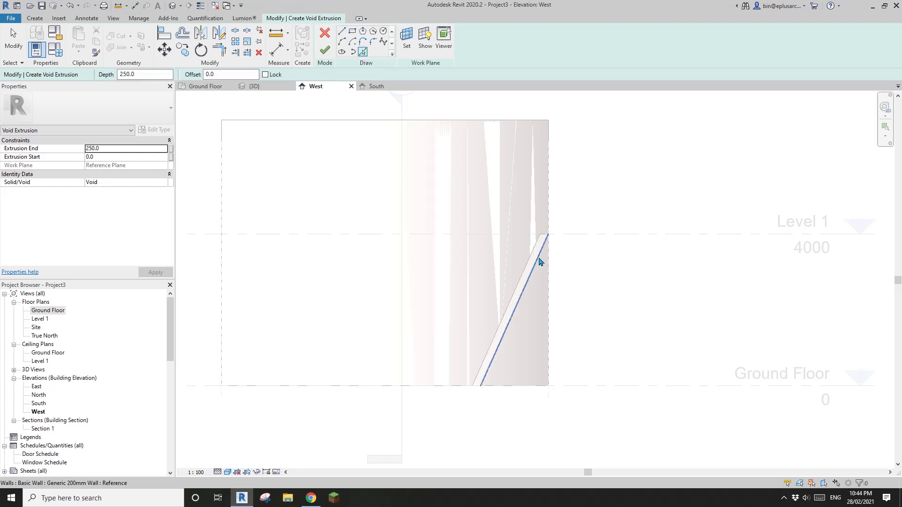
click(525, 282)
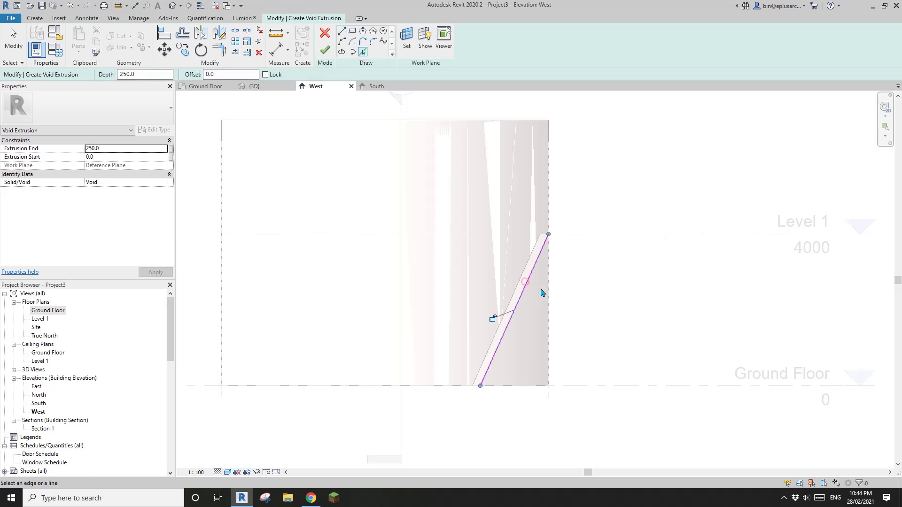
click(553, 333)
scroll(554, 333, down, 2)
click(529, 379)
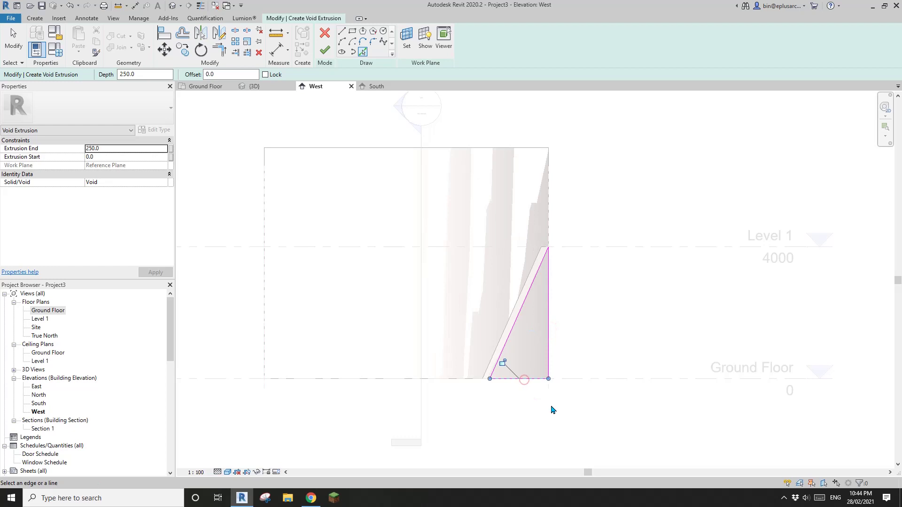
click(172, 7)
click(324, 52)
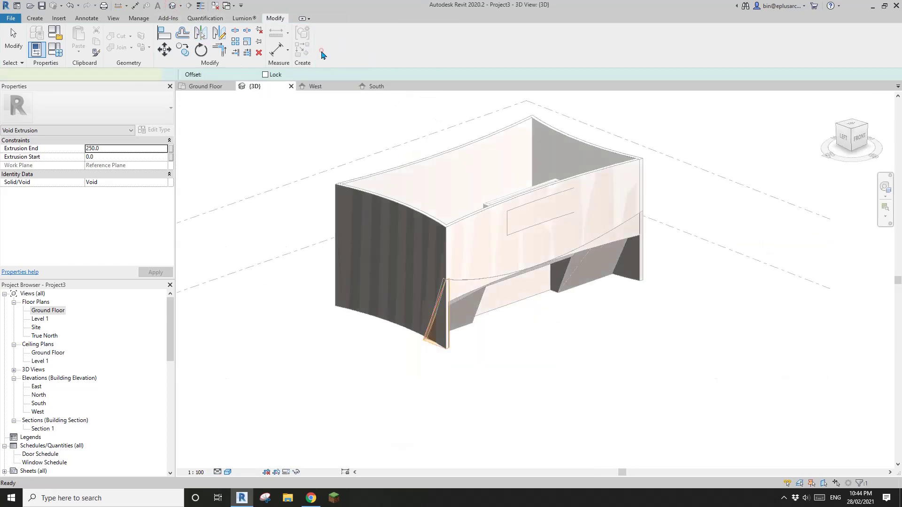
Stretch the triangular void along the house front past both end walls, with extrusion end about 15319 and start about -771.
shift+middle_drag(549, 307, 424, 307)
scroll(424, 307, up, 1)
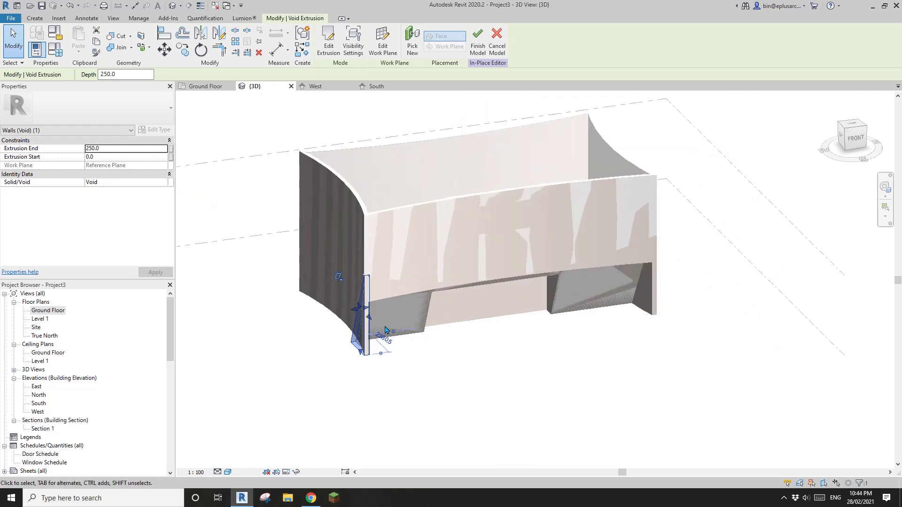
shift+middle_drag(441, 291, 422, 296)
drag(370, 313, 676, 305)
drag(354, 309, 339, 310)
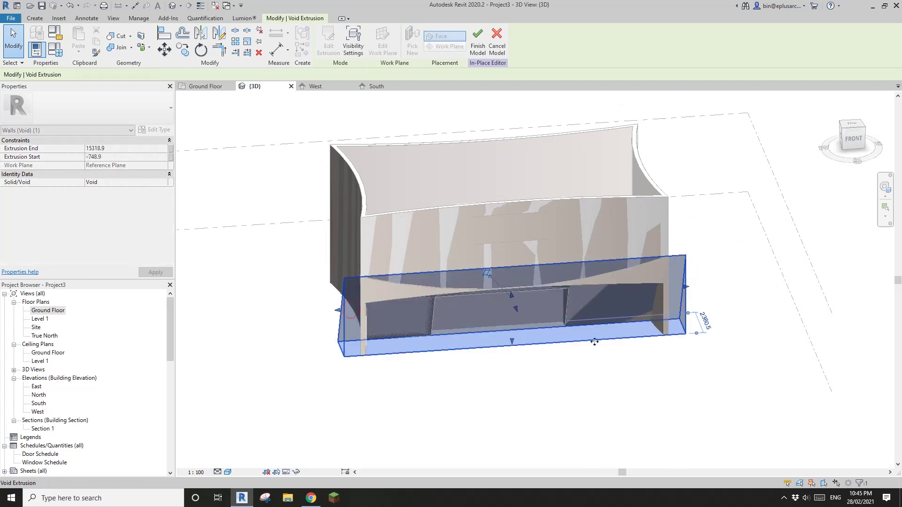
shift+middle_drag(594, 342, 554, 346)
scroll(631, 306, up, 3)
shift+middle_drag(640, 316, 564, 351)
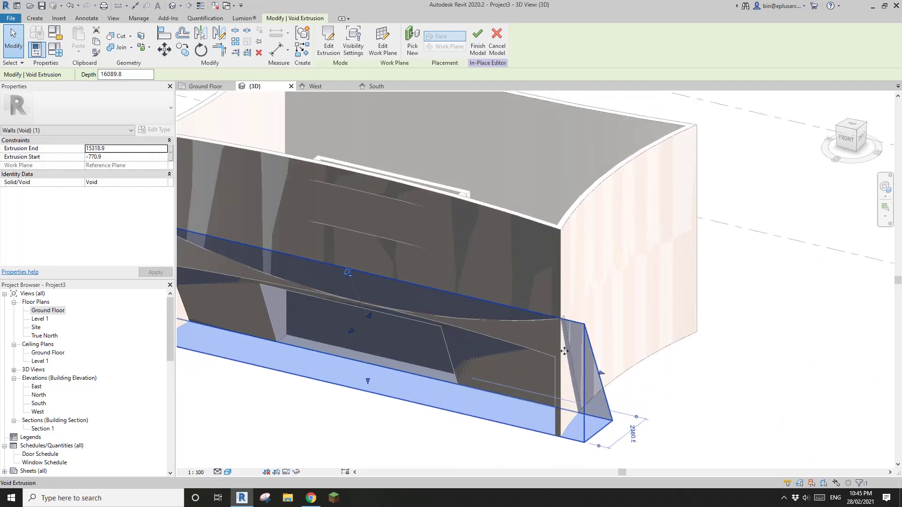
scroll(802, 366, down, 2)
middle_drag(273, 201, 415, 305)
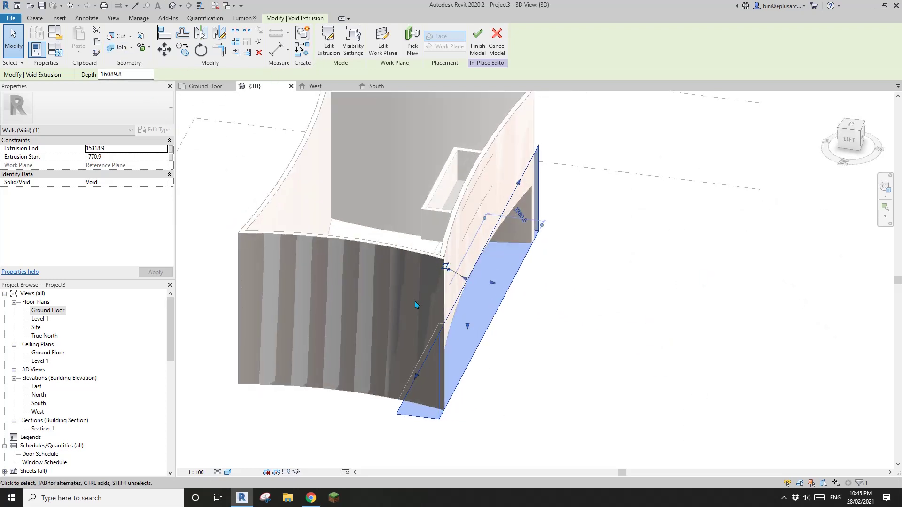
Cut the west end wall and the upper curved front wall with the triangular void.
click(121, 37)
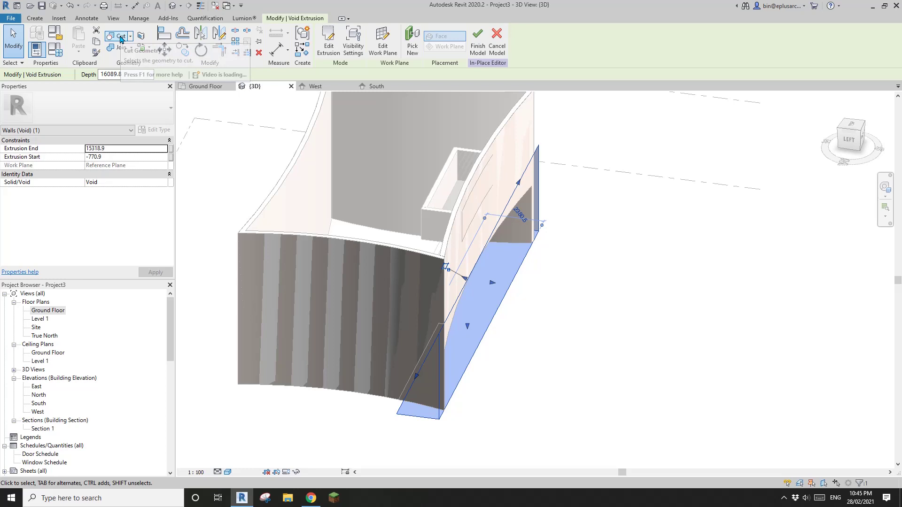
click(351, 379)
click(442, 424)
middle_drag(441, 421, 423, 352)
click(394, 309)
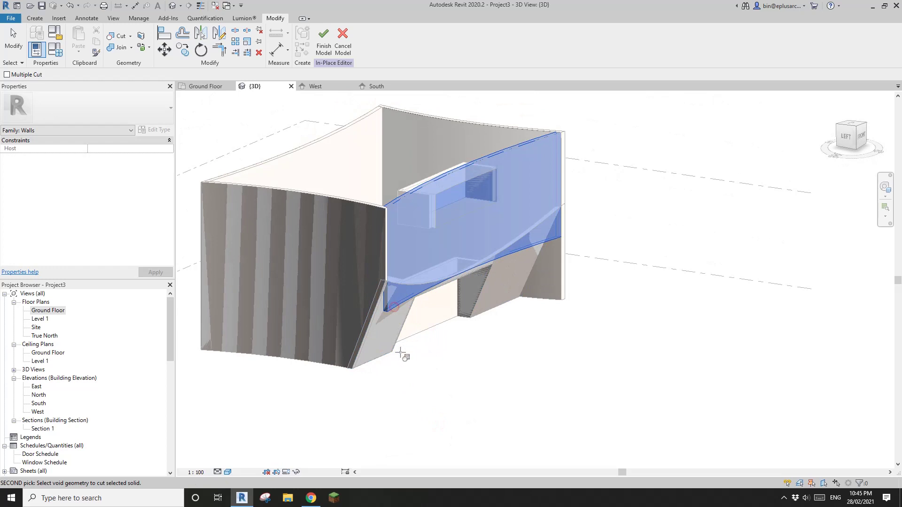
shift+middle_drag(375, 387, 389, 407)
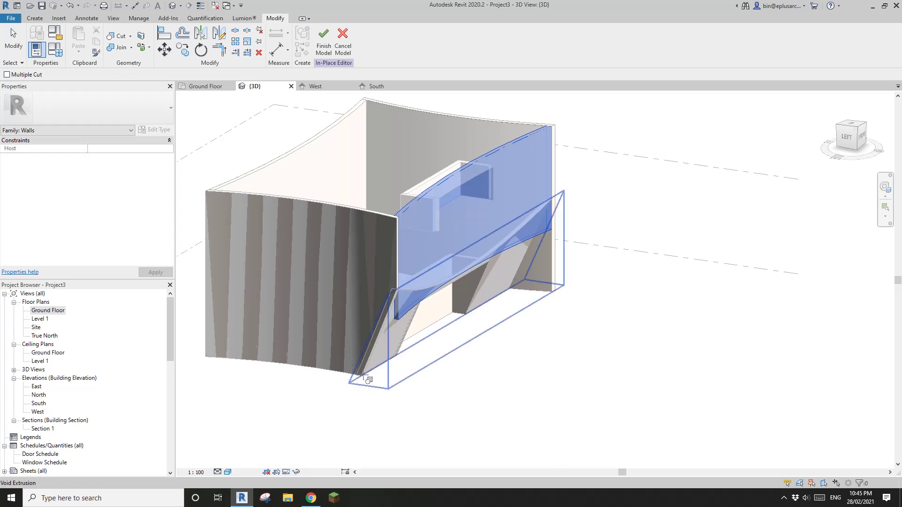
click(362, 375)
Cut the east end wall's projecting lower corner with the same triangular void and leave the Cut command.
shift+middle_drag(362, 376, 517, 389)
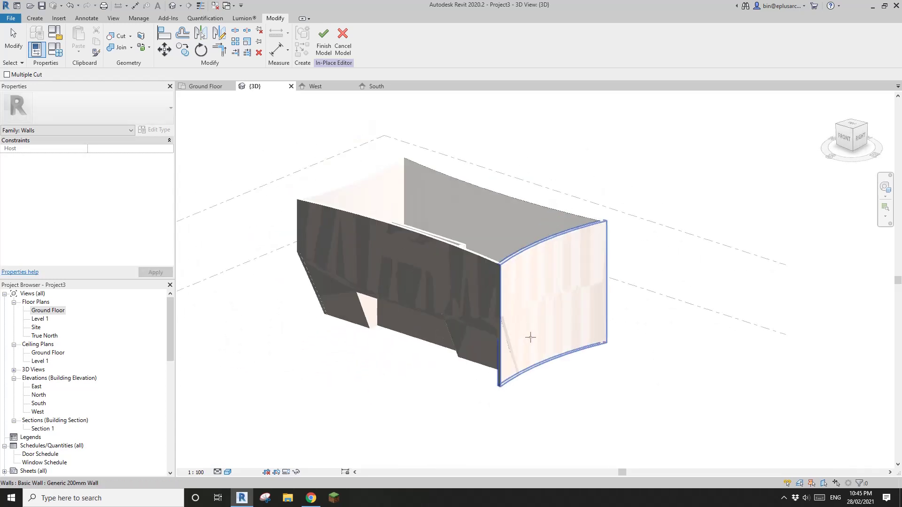
shift+middle_drag(477, 351, 472, 343)
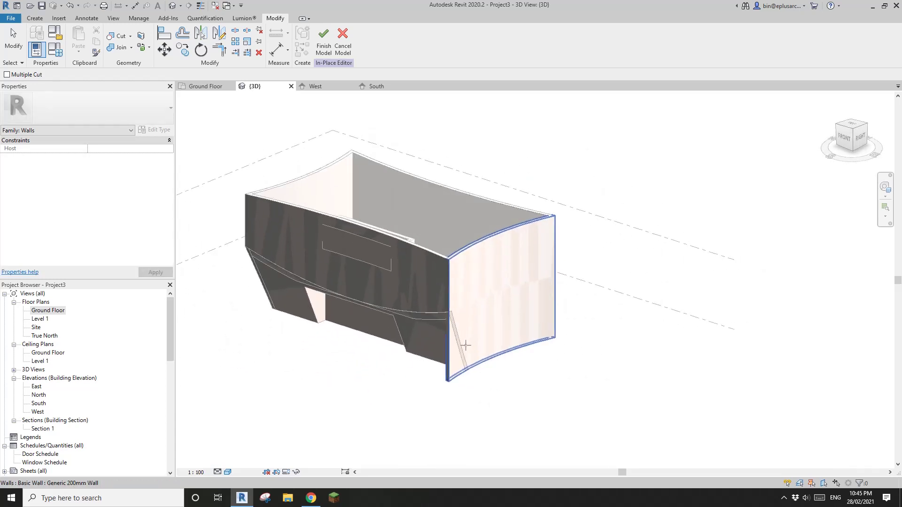
scroll(464, 360, up, 1)
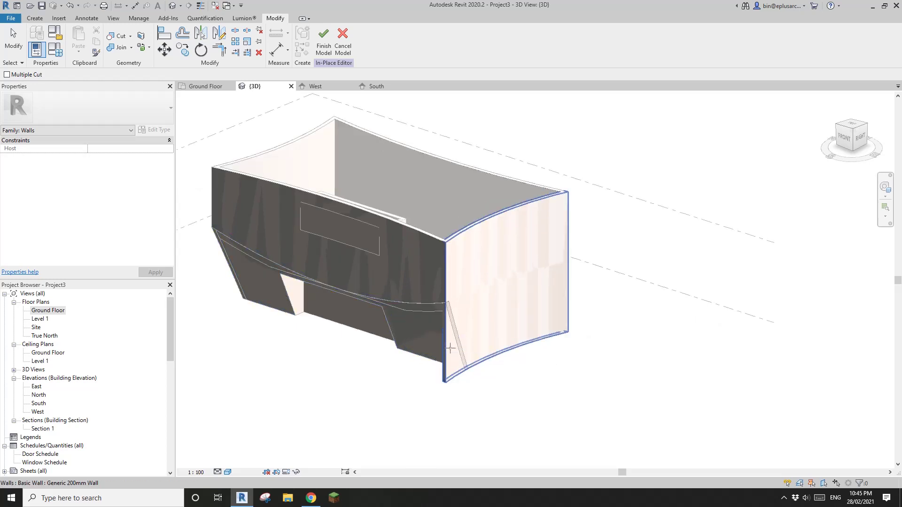
shift+middle_drag(458, 359, 402, 365)
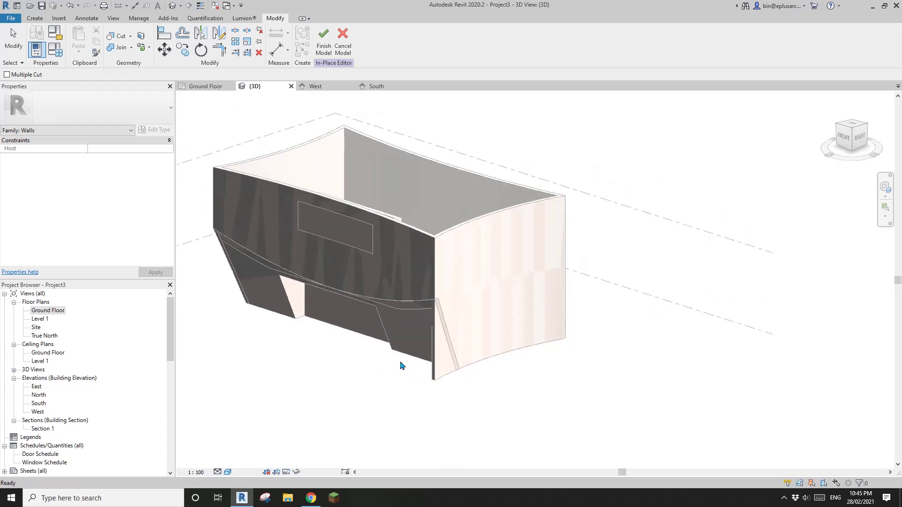
click(443, 379)
scroll(443, 378, up, 3)
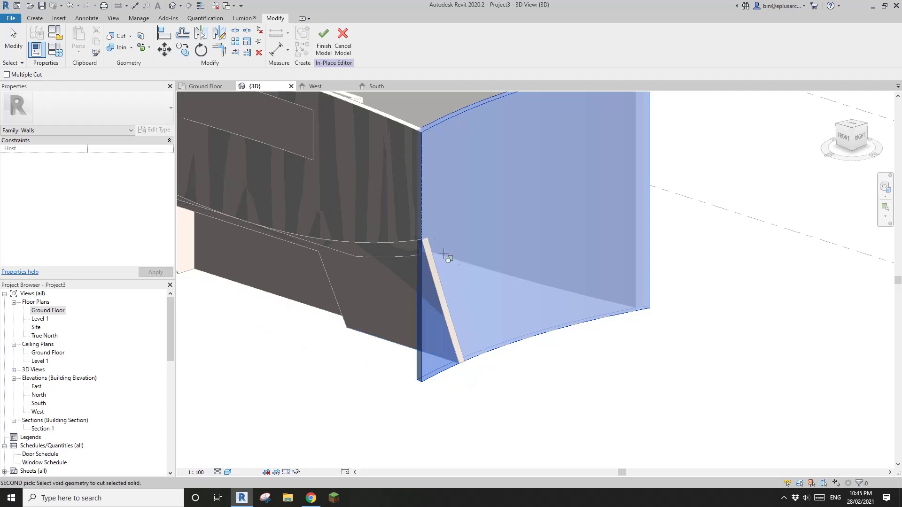
click(411, 245)
click(407, 241)
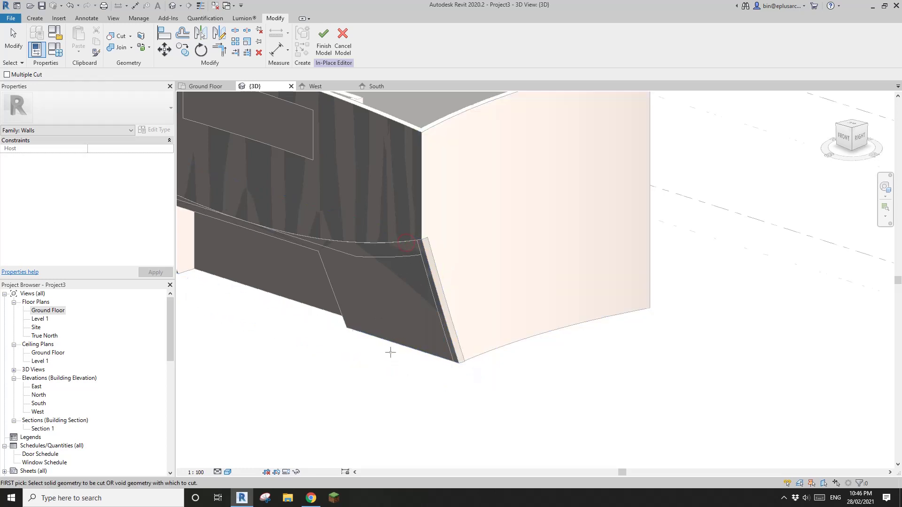
scroll(391, 352, down, 3)
key(Escape)
shift+middle_drag(431, 343, 543, 302)
middle_drag(479, 319, 440, 362)
scroll(368, 236, up, 2)
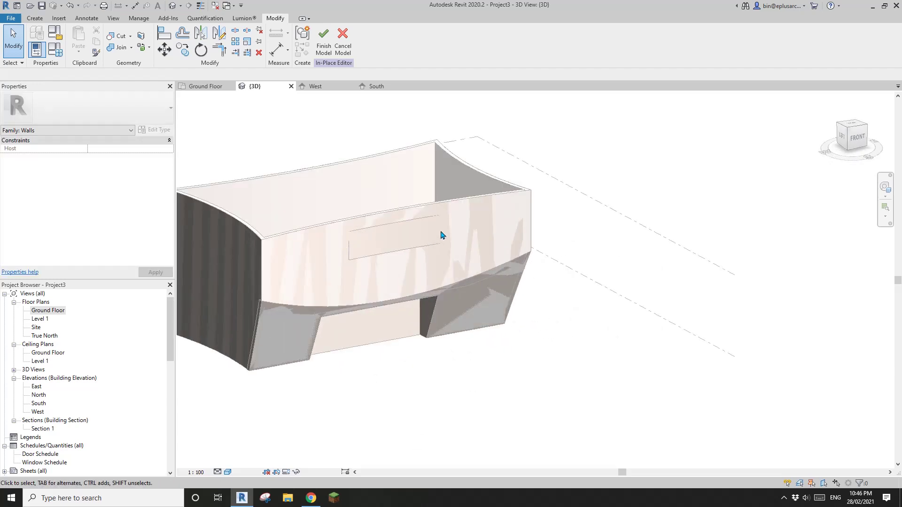
shift+middle_drag(401, 248, 356, 282)
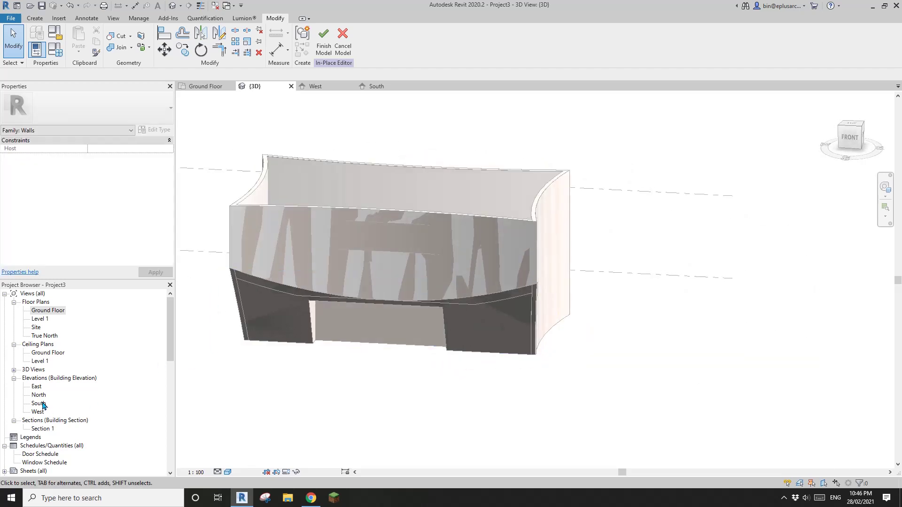
From the Ground Floor plan, start a void extrusion on the reference plane in front of the south side and open the South elevation.
double_click(47, 310)
scroll(334, 263, up, 1)
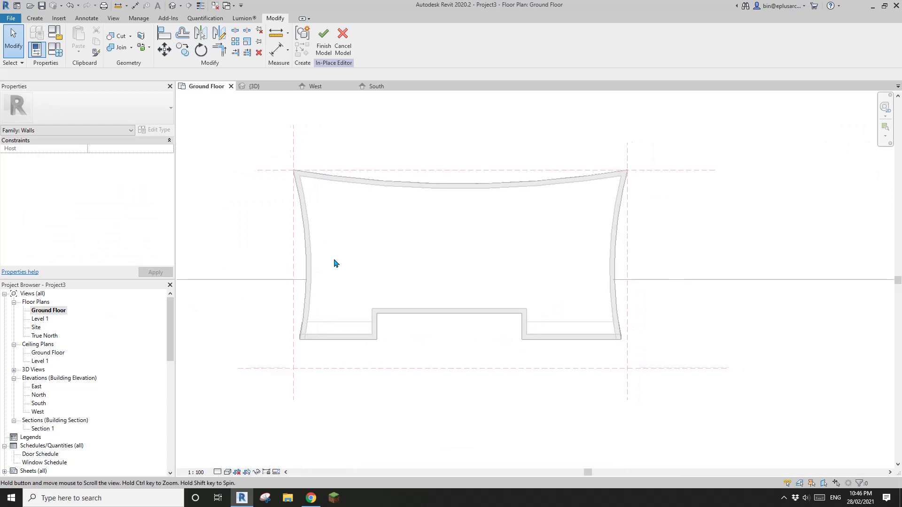
middle_drag(333, 263, 333, 268)
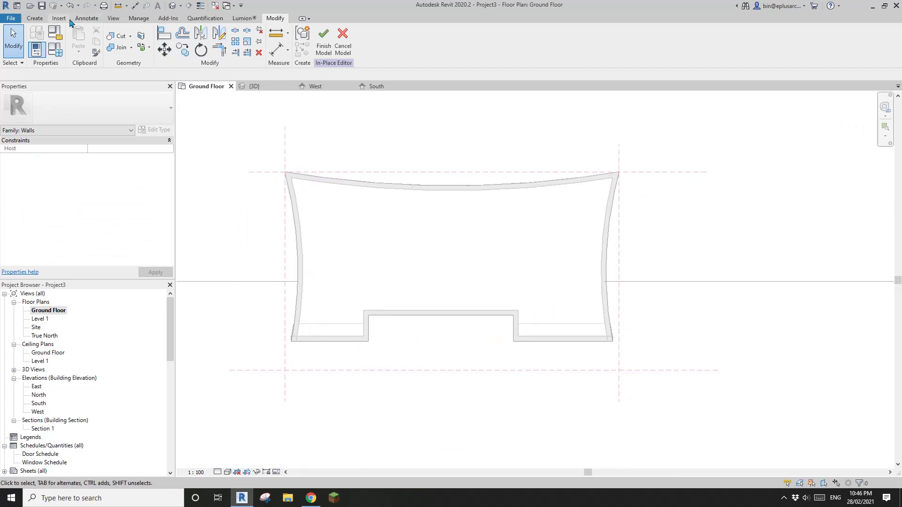
click(35, 18)
click(182, 47)
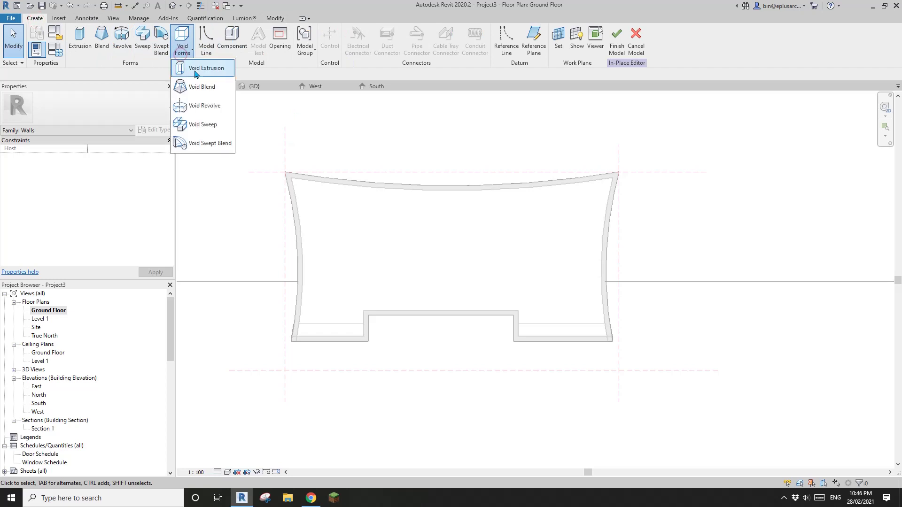
click(196, 68)
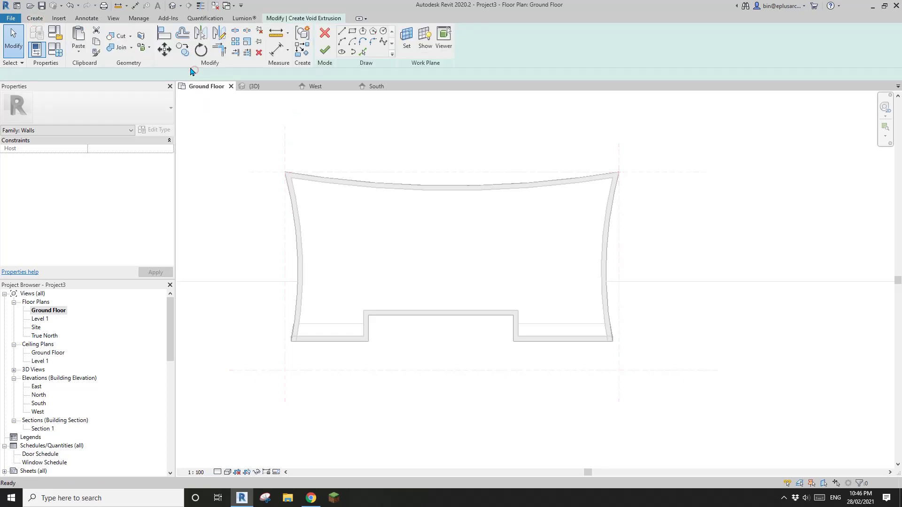
click(407, 39)
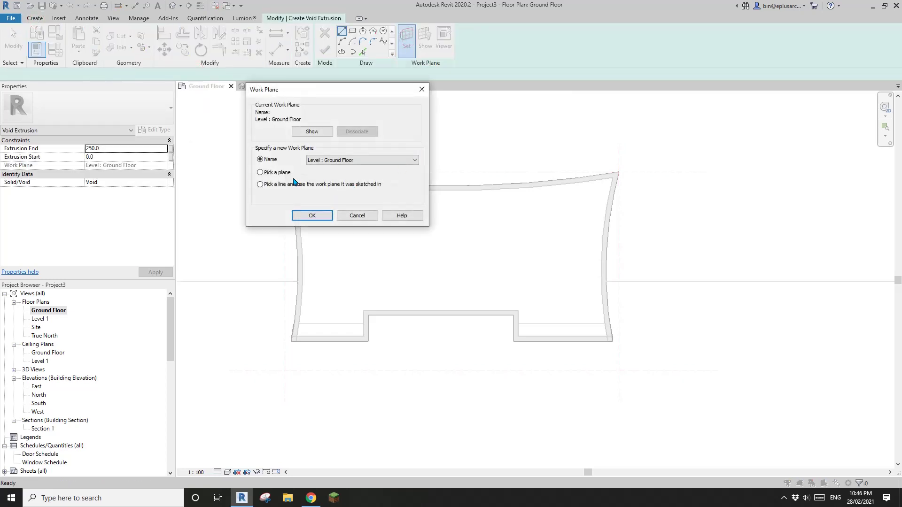
click(302, 215)
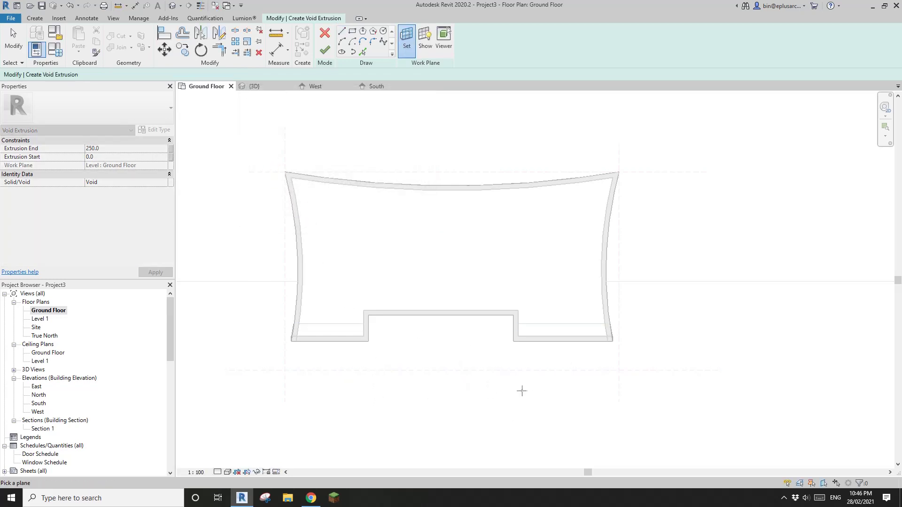
click(658, 371)
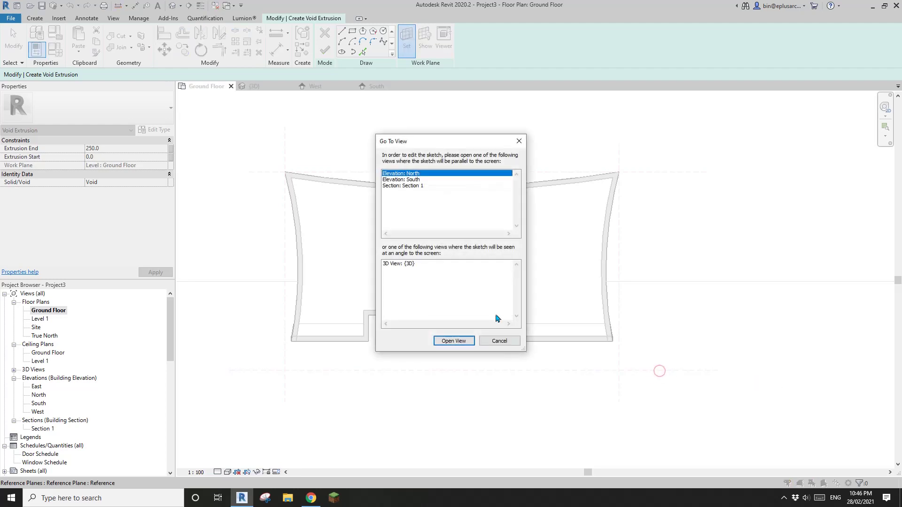
click(409, 182)
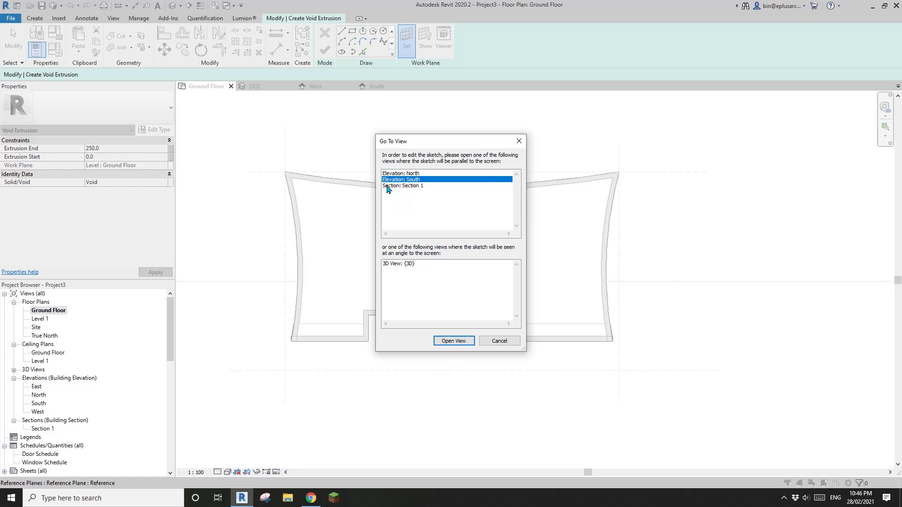
click(454, 342)
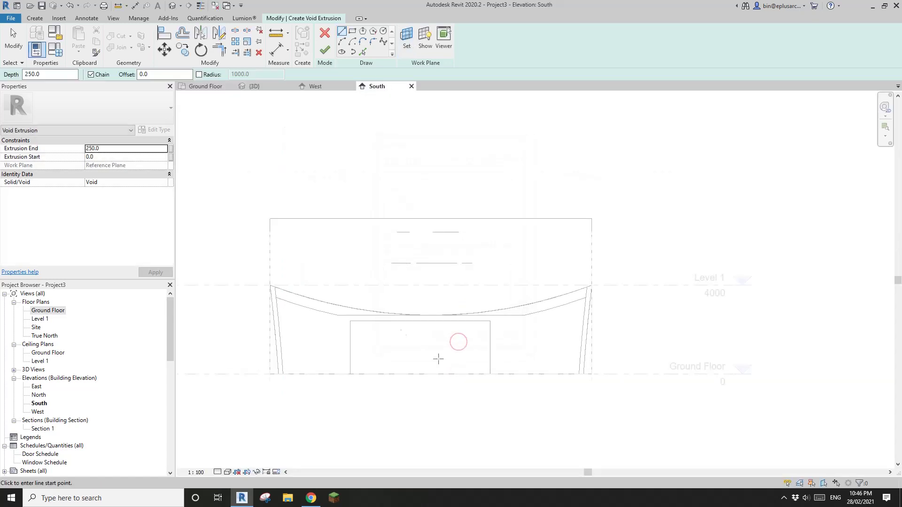
Set the South elevation's visual style to Wireframe.
scroll(401, 246, up, 2)
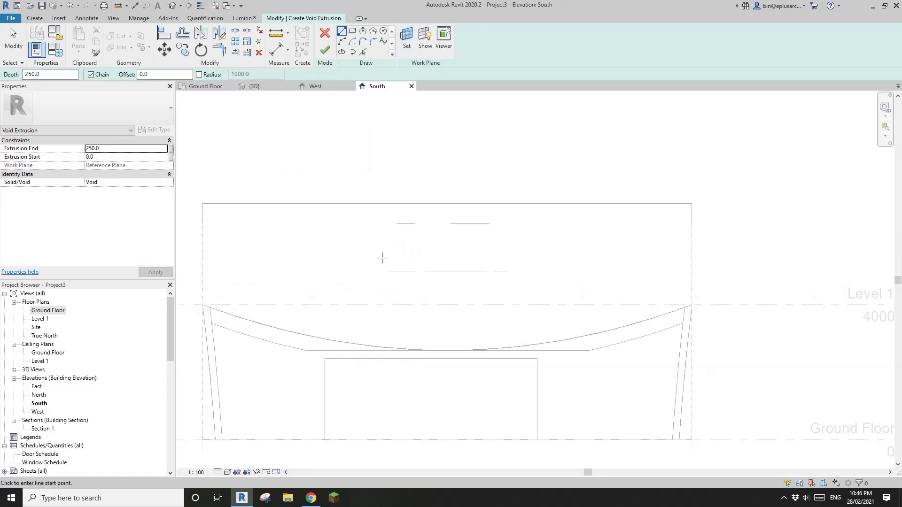
click(218, 472)
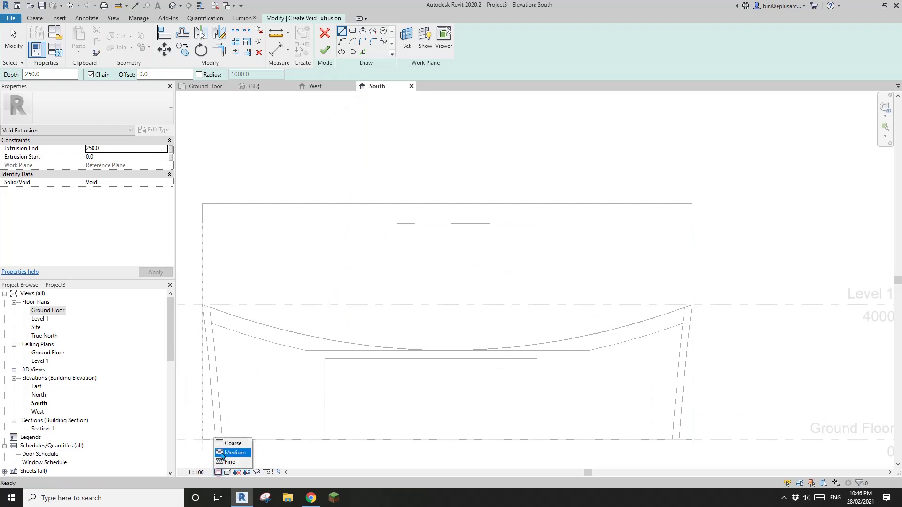
click(227, 472)
click(227, 472)
click(227, 472)
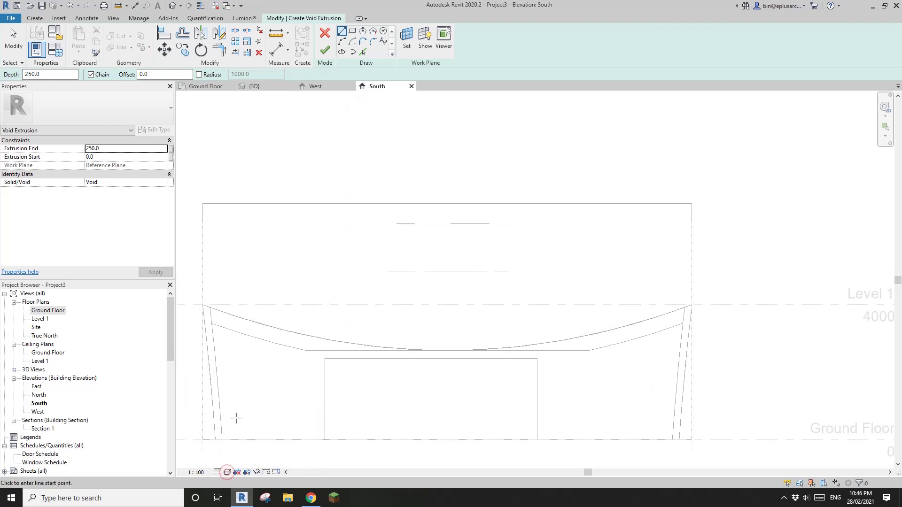
click(228, 472)
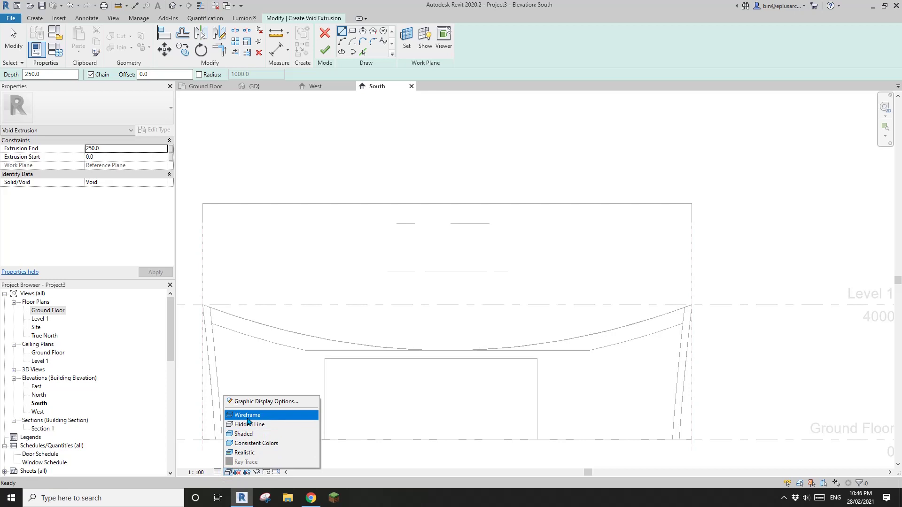
click(247, 417)
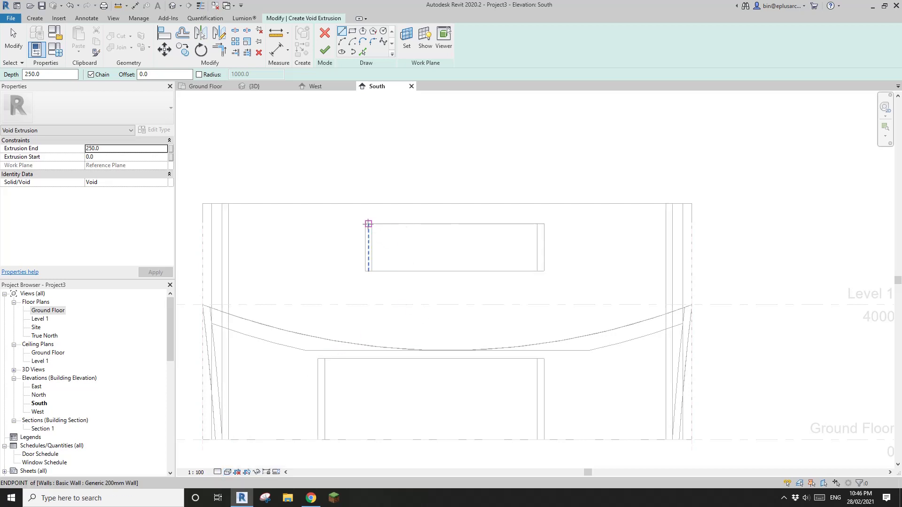
Pick the four inner edges of the upper recess as a rectangular void profile and finish the 250 mm extrusion in 3D.
click(363, 54)
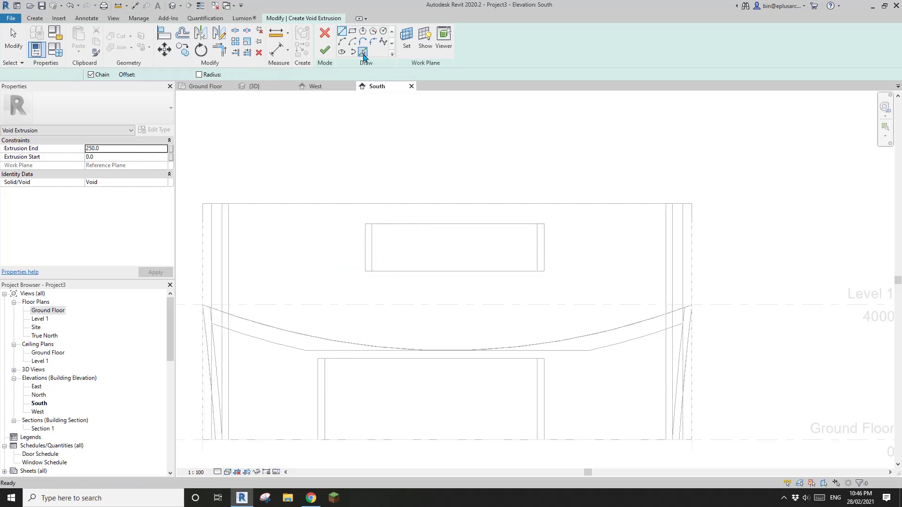
click(372, 245)
click(494, 272)
click(538, 244)
click(517, 225)
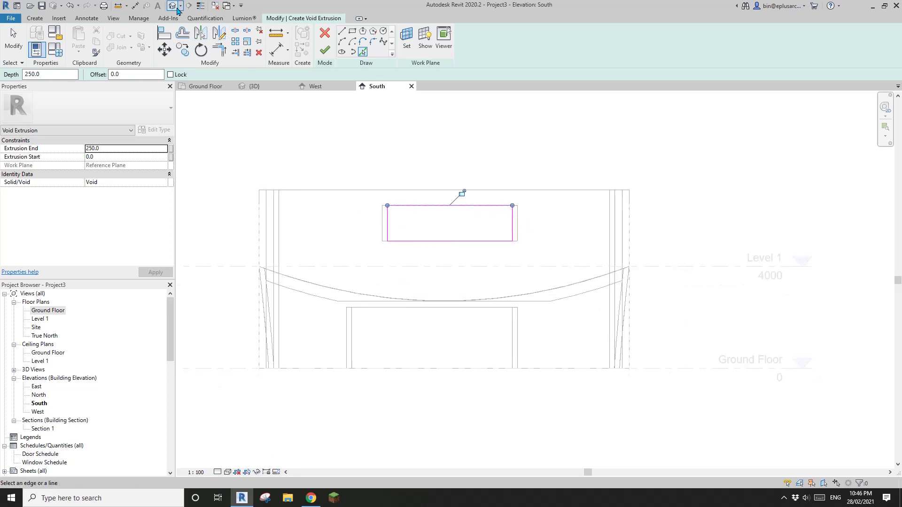
click(178, 11)
shift+middle_drag(328, 188, 498, 205)
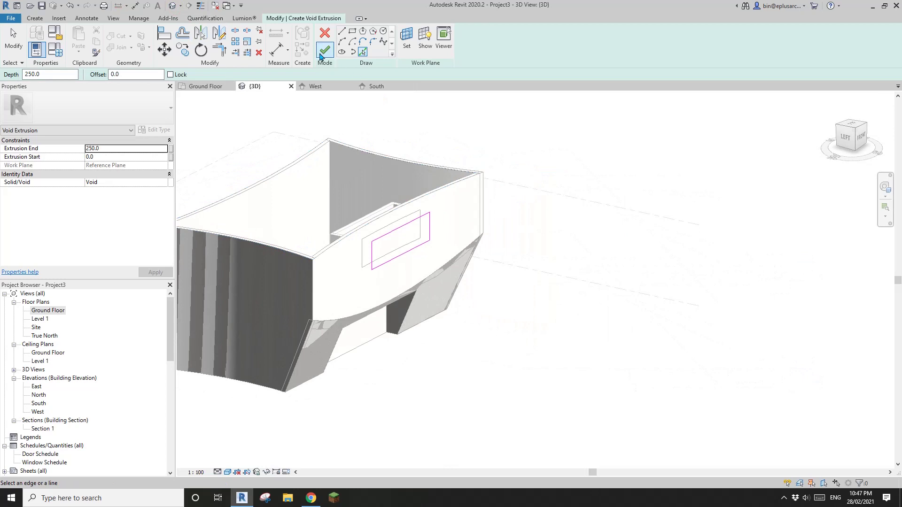
click(325, 52)
Extend the rectangular void back through the curved front wall to an extrusion end of about -2840.
shift+middle_drag(374, 215, 519, 308)
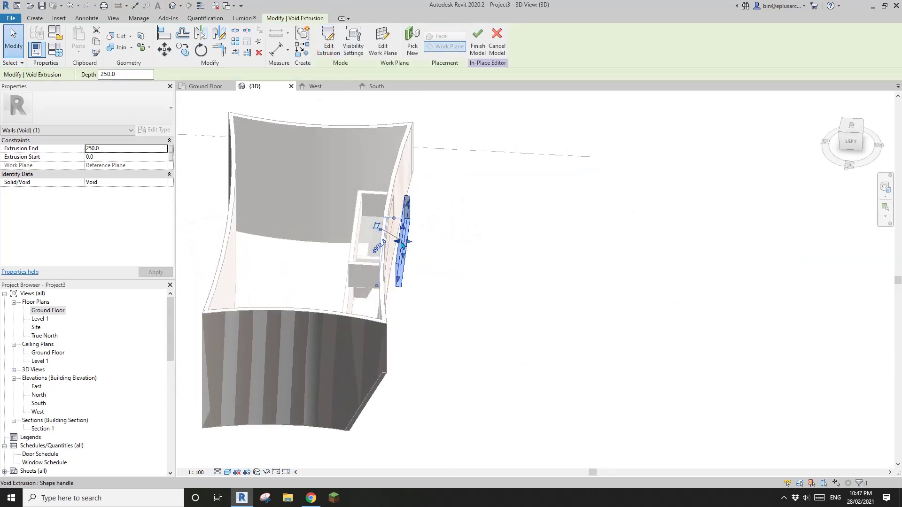
drag(352, 250, 346, 251)
shift+middle_drag(382, 284, 324, 265)
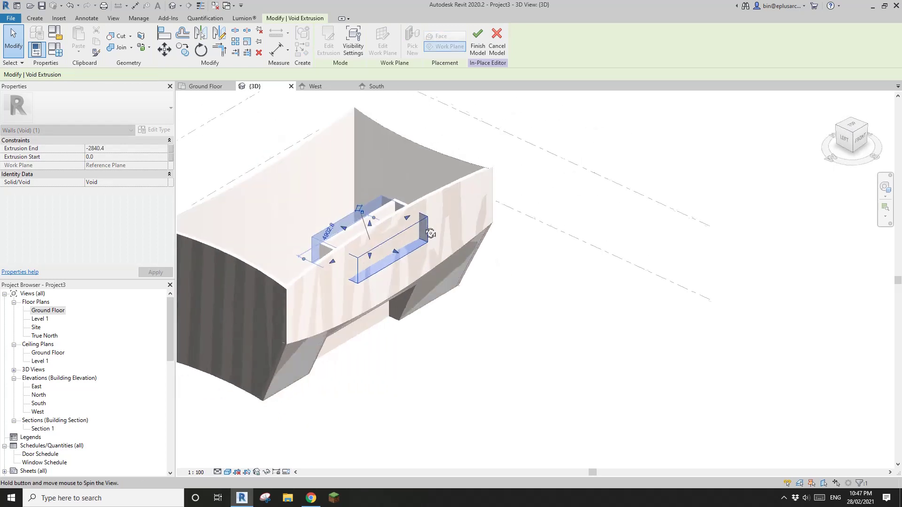
Cut the curved front wall with the rectangular void and finish the in-place wall model.
click(122, 36)
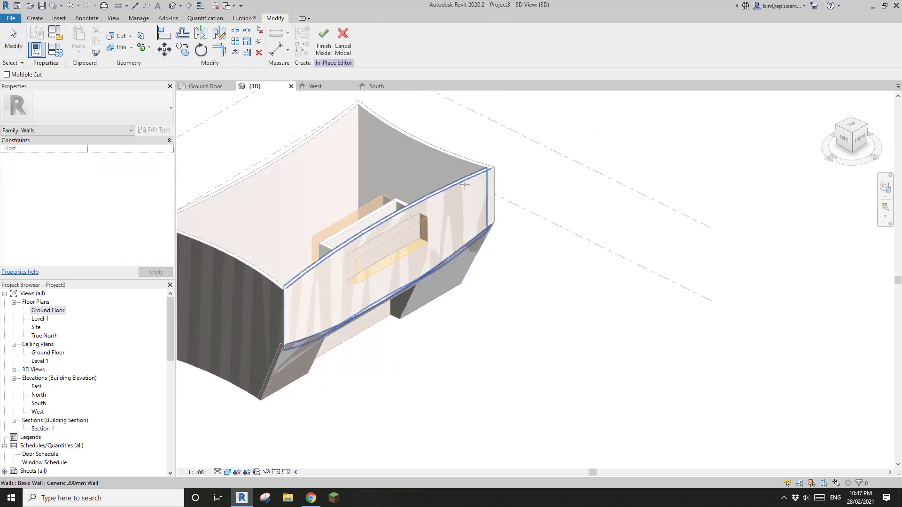
click(441, 216)
click(431, 224)
key(Escape)
shift+middle_drag(459, 294, 434, 177)
click(324, 42)
shift+middle_drag(555, 141, 638, 226)
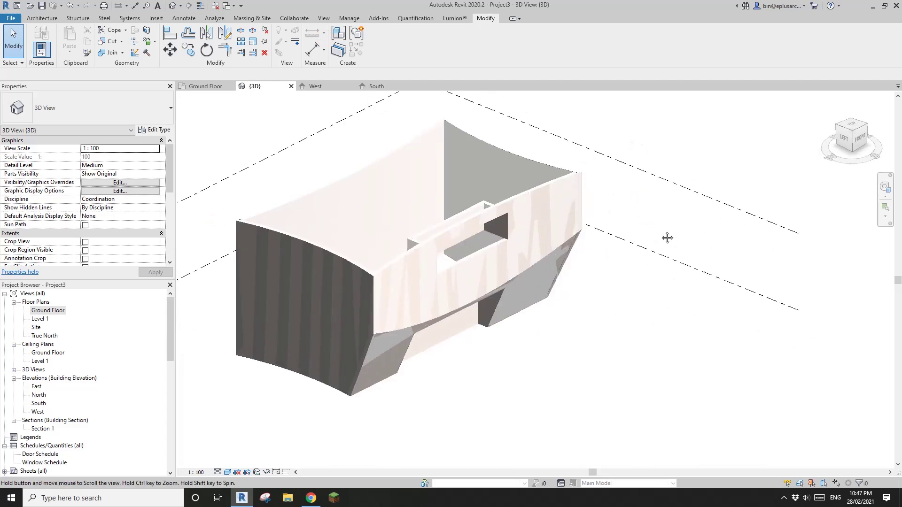
Open the house mass for in-place editing.
shift+middle_drag(493, 177, 463, 196)
click(463, 196)
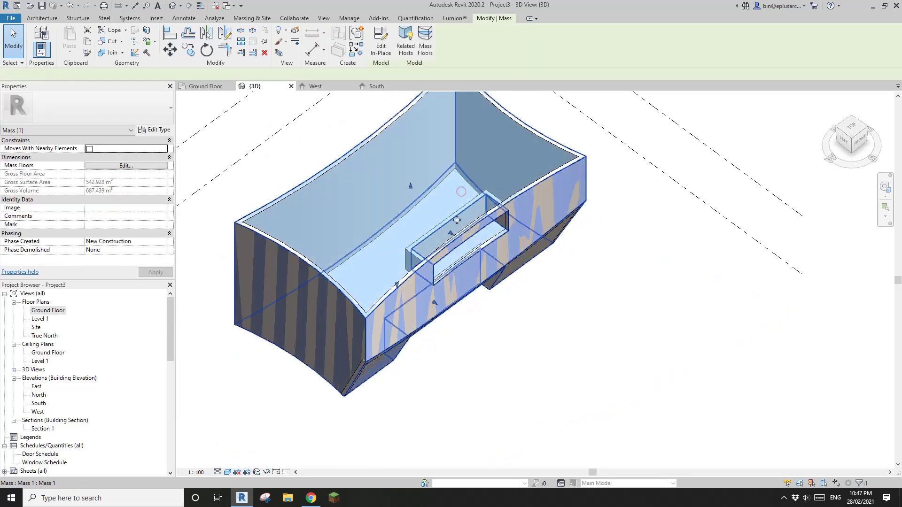
scroll(462, 199, down, 2)
shift+middle_drag(509, 264, 375, 104)
scroll(518, 273, up, 2)
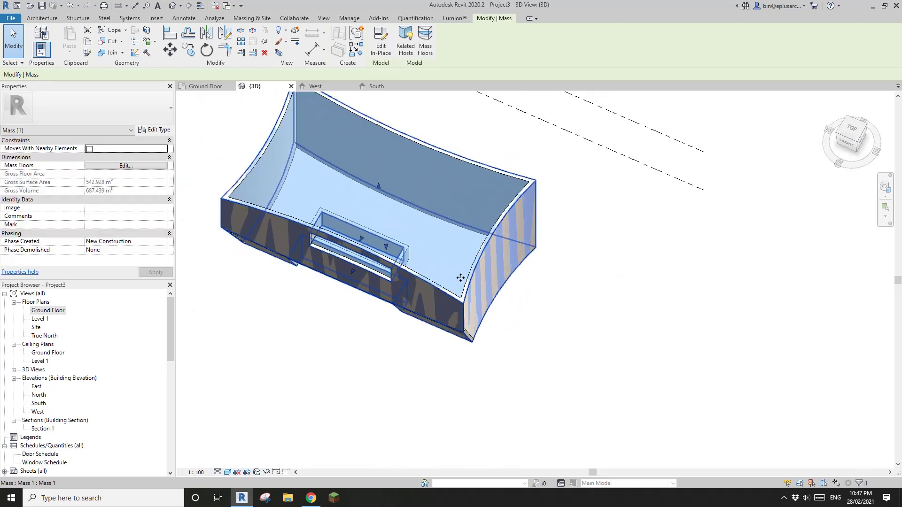
click(381, 49)
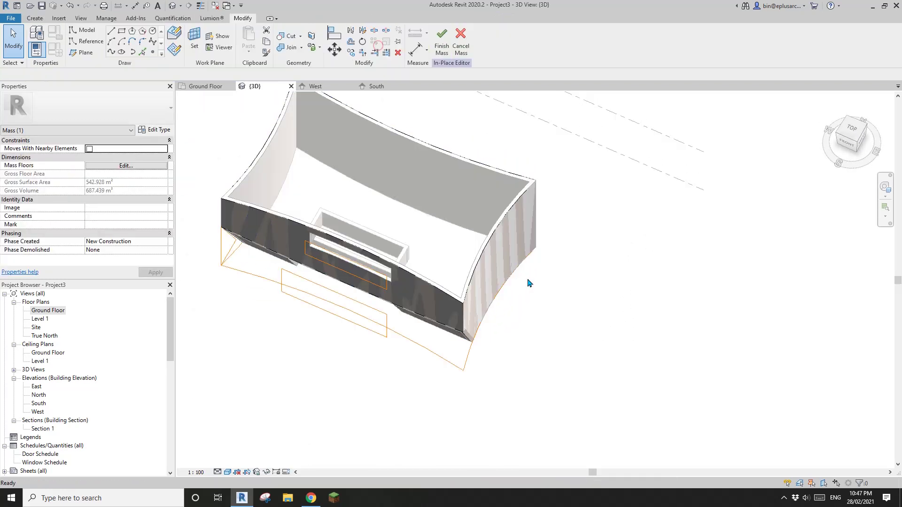
Nudge the curved ground-level reference line at the mass's east end outward, away from the house.
click(494, 306)
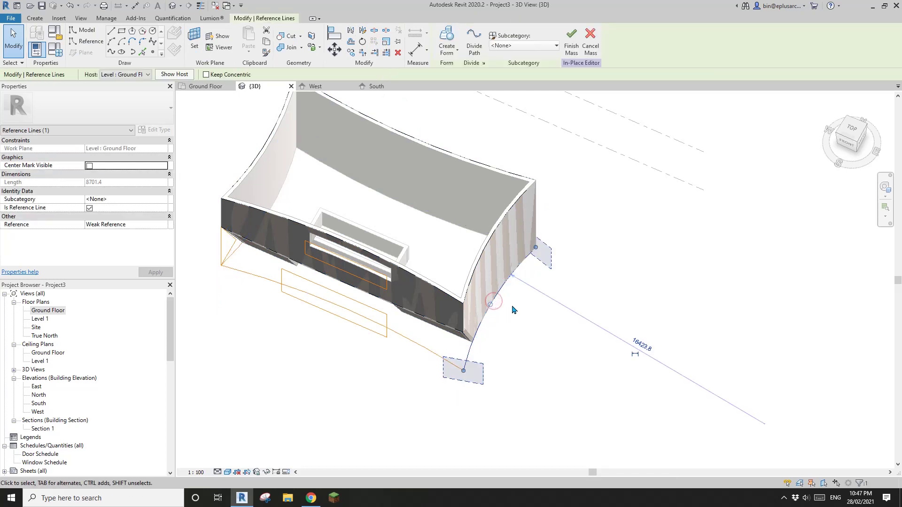
key(Right)
key(Right)
key(Right)
key(Right)
key(Right)
key(Right)
key(Right)
key(Right)
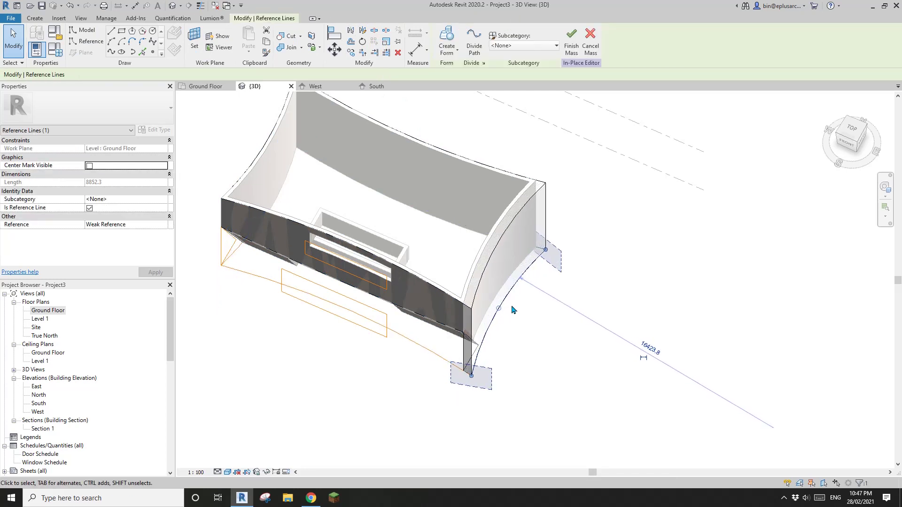
key(Right)
key(Right)
key(Right)
key(Right)
key(Right)
key(Right)
key(Right)
key(Right)
middle_drag(523, 291, 528, 294)
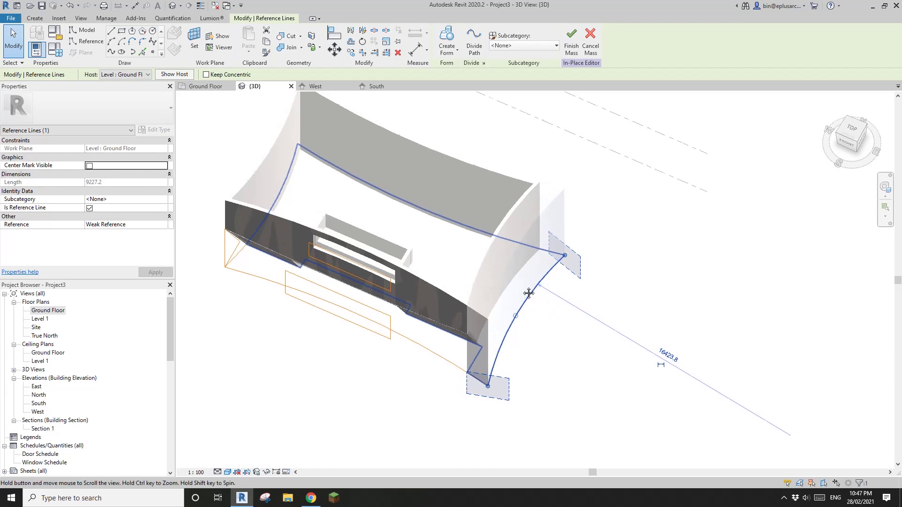
Nudge the long curved reference line along the mass's rear outward and finish the mass.
key(Tab)
key(Tab)
key(Tab)
key(Tab)
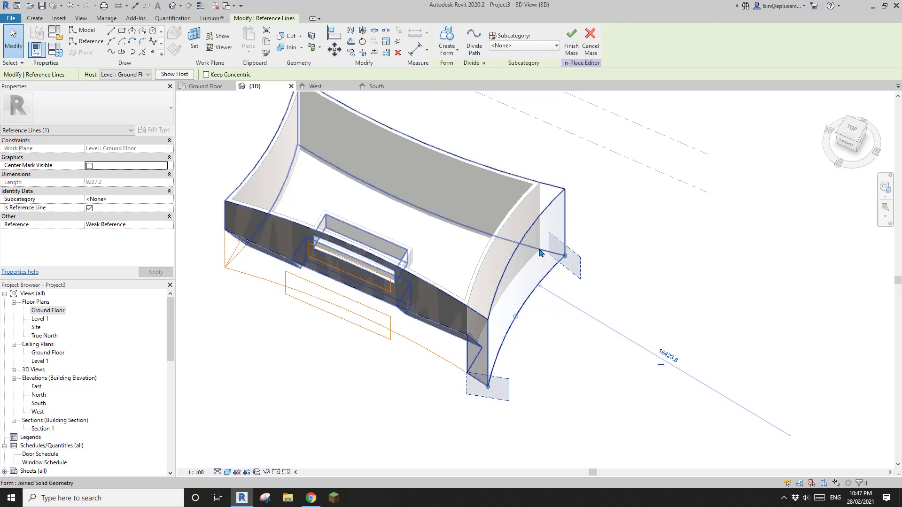
key(Escape)
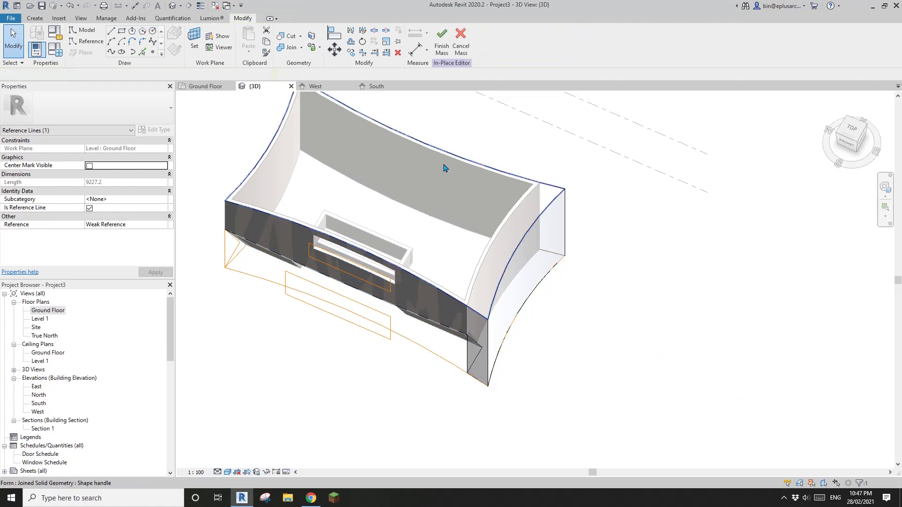
key(Tab)
key(Tab)
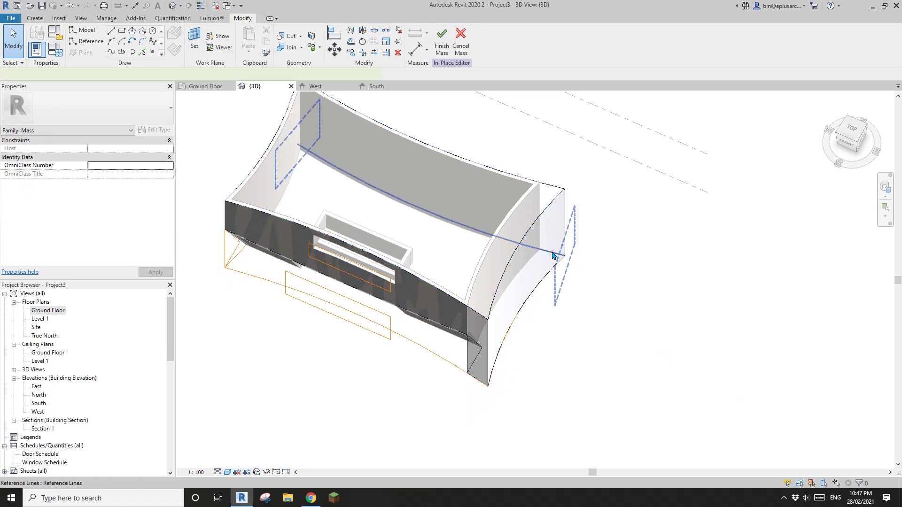
click(552, 255)
key(Up)
key(Up)
key(Escape)
middle_drag(491, 237, 492, 223)
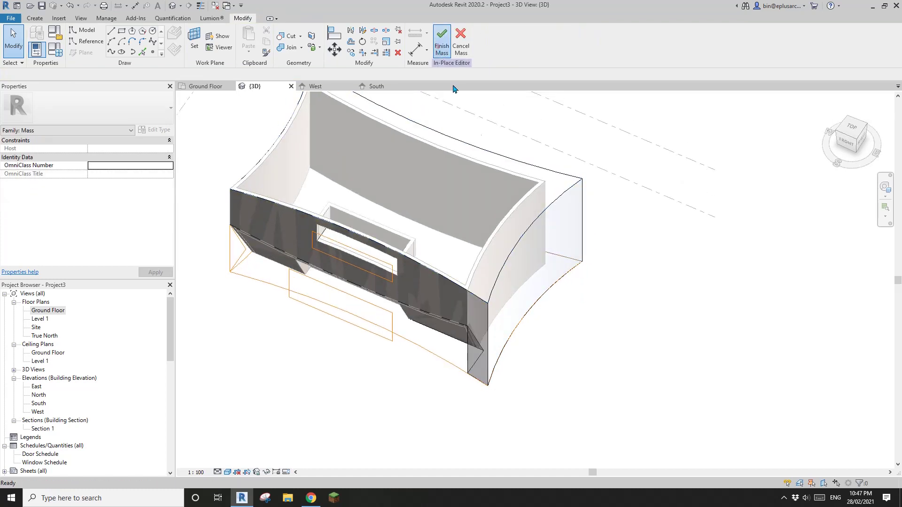
click(438, 47)
Update the curved east end wall to its moved mass face, without excluding it from the remake.
click(534, 208)
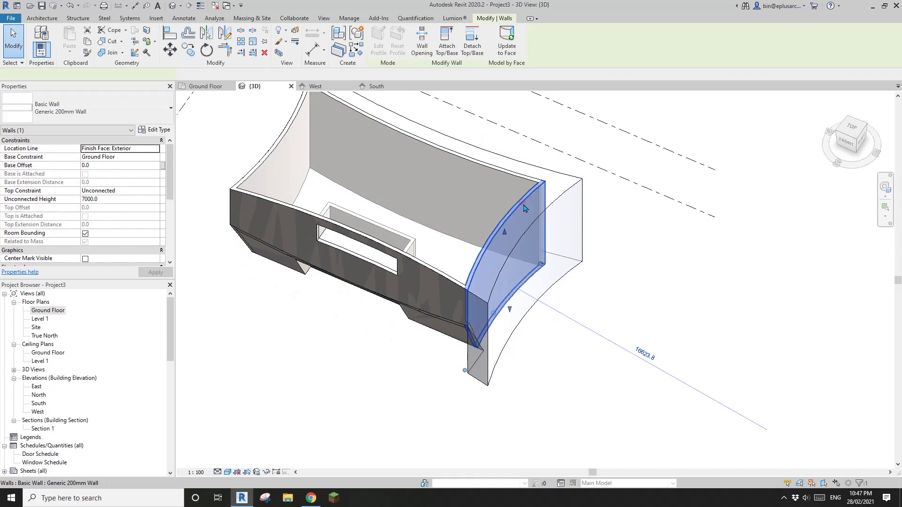
click(506, 40)
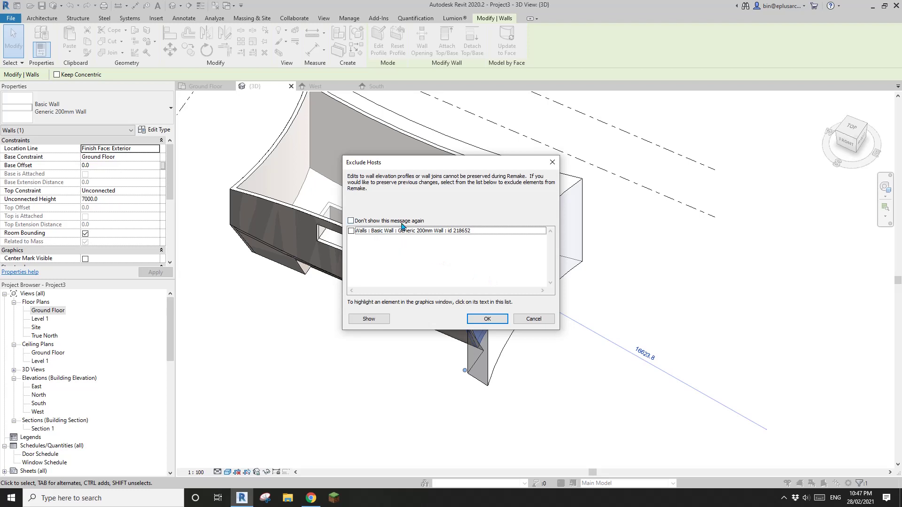
click(488, 319)
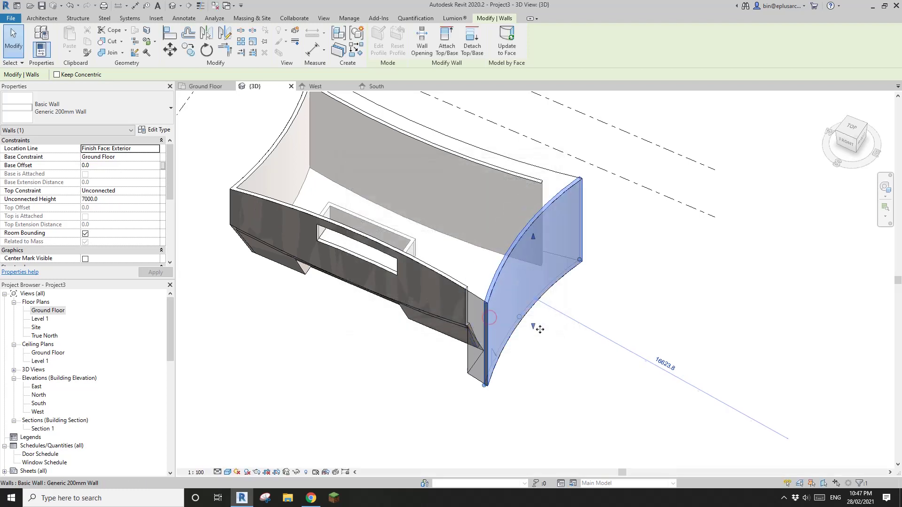
click(592, 345)
shift+middle_drag(592, 345, 562, 340)
Update the long curved rear wall to its moved mass face, without excluding it from the remake.
click(537, 206)
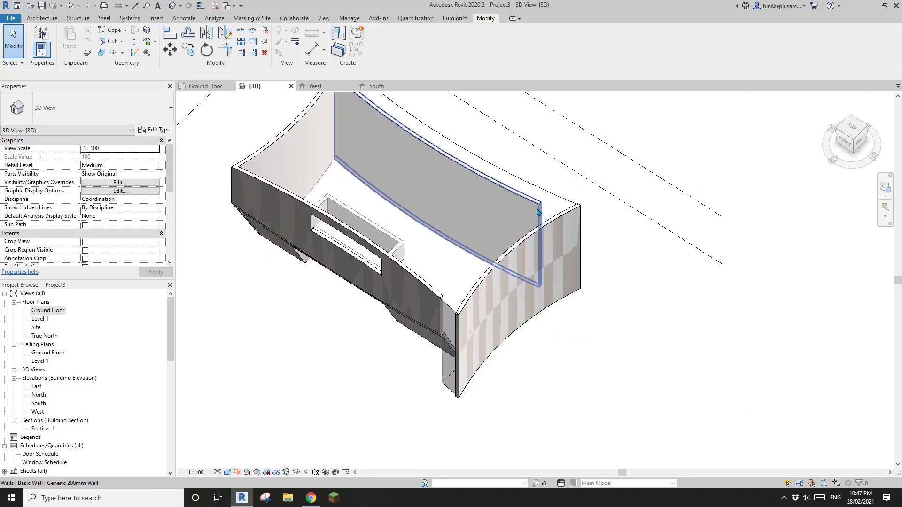
click(507, 40)
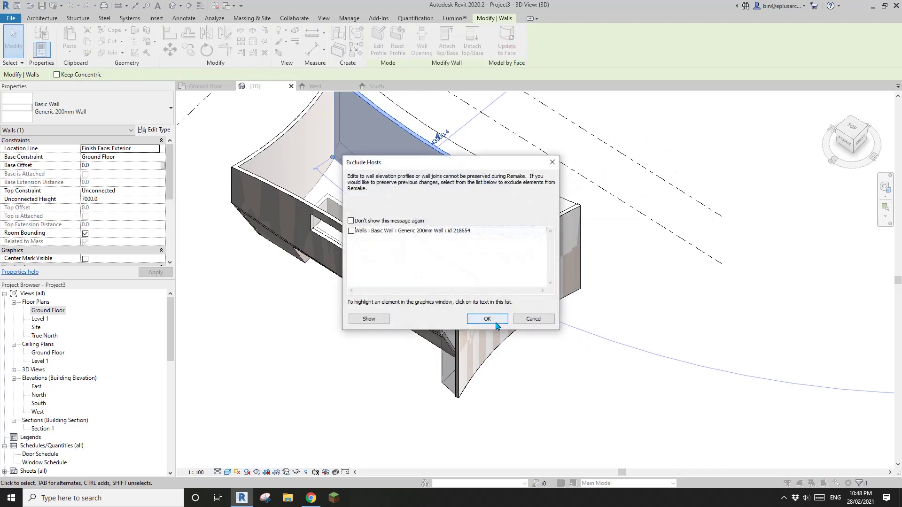
click(496, 323)
key(Escape)
Examine the updated walls and the front side with its recess from several angles, and switch to Chrome.
shift+middle_drag(528, 280, 627, 249)
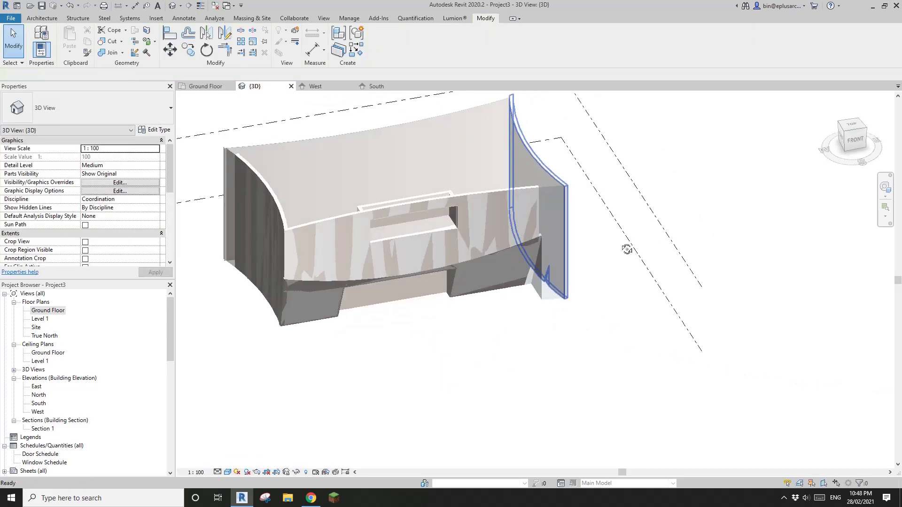
scroll(551, 249, up, 2)
shift+middle_drag(531, 331, 548, 323)
scroll(519, 290, down, 3)
scroll(435, 332, up, 2)
shift+middle_drag(433, 309, 484, 319)
shift+middle_drag(535, 329, 514, 337)
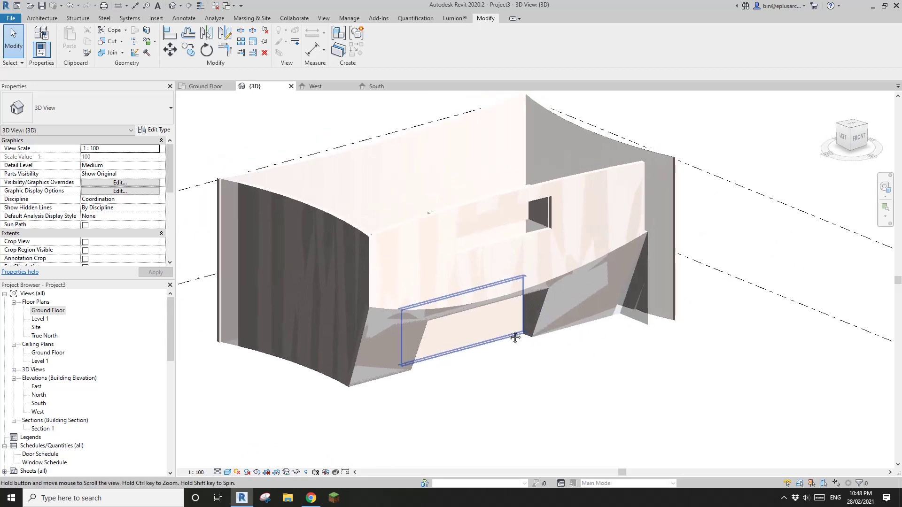
shift+middle_drag(490, 283, 454, 308)
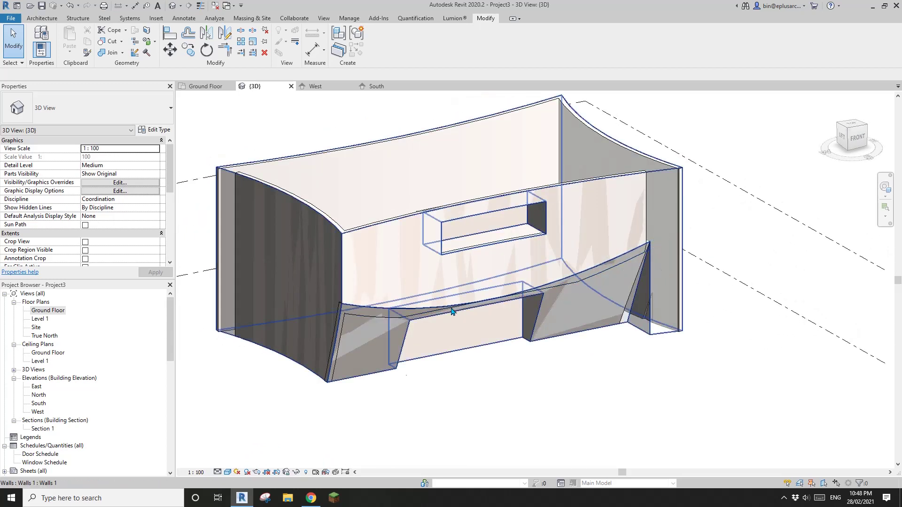
click(311, 498)
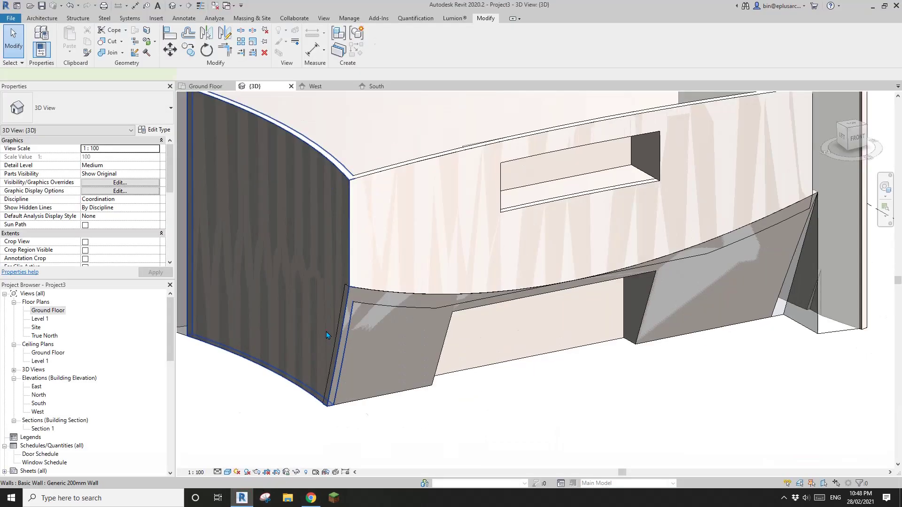
Delete the curved wall at the west end of the house.
click(326, 331)
scroll(326, 332, down, 4)
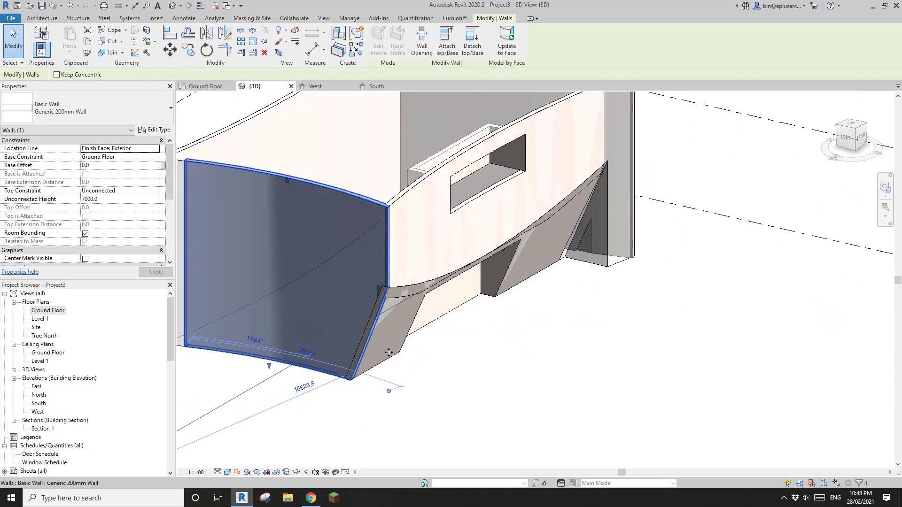
key(Escape)
shift+middle_drag(430, 353, 403, 363)
click(397, 334)
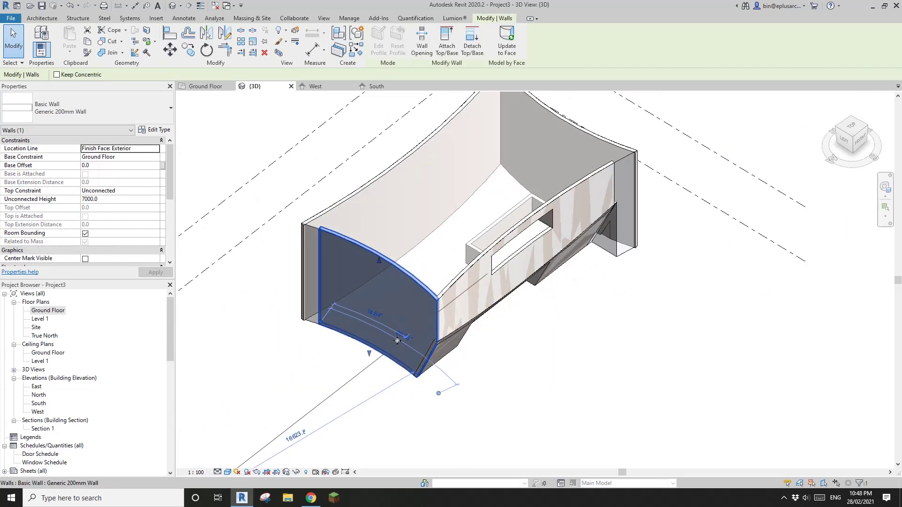
scroll(384, 332, up, 3)
key(Escape)
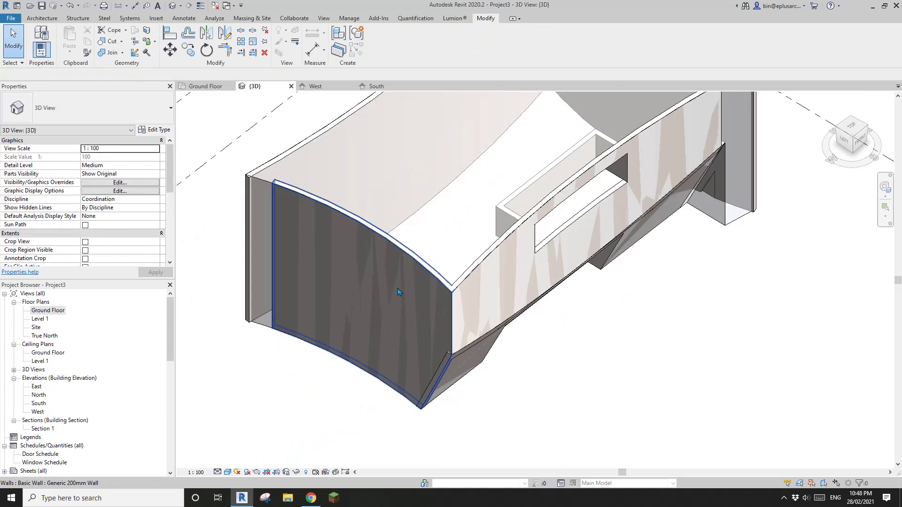
click(373, 300)
key(Delete)
scroll(403, 302, down, 2)
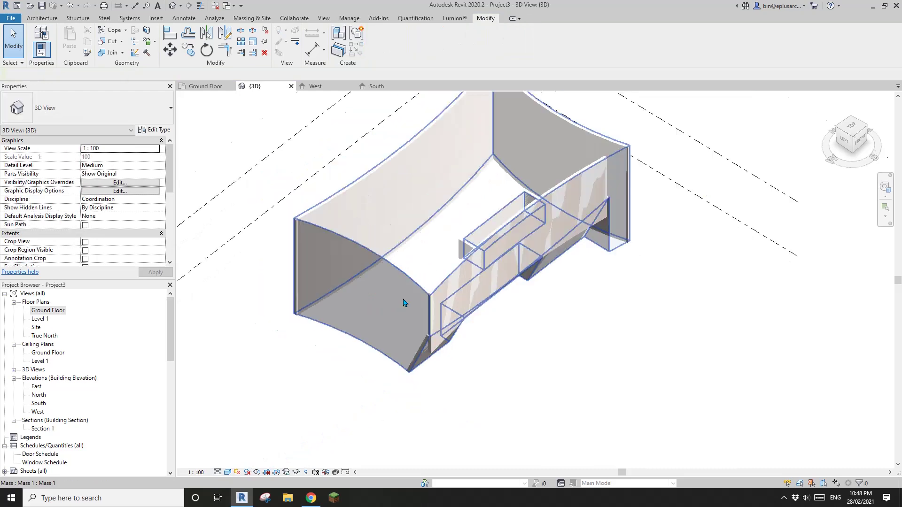
Place a Generic 200mm wall by face on the curved west end face of the mass.
middle_drag(403, 302, 376, 311)
key(w)
key(a)
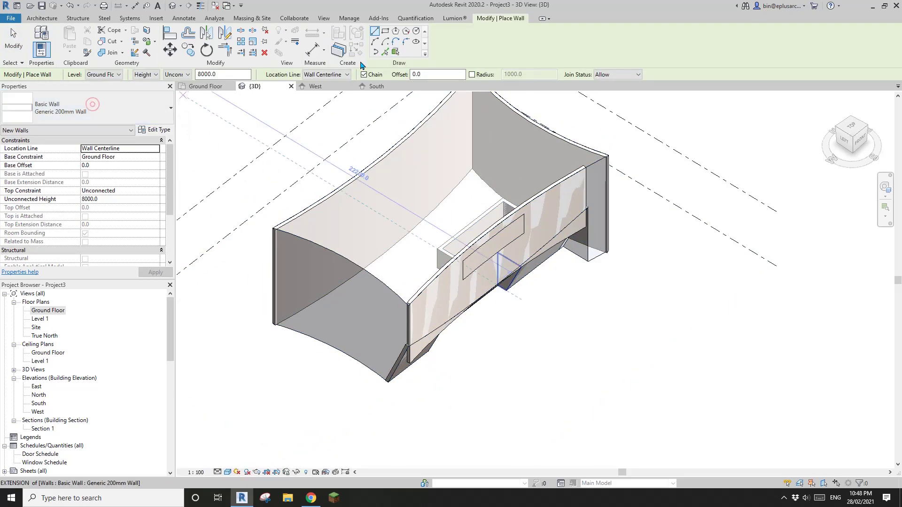
click(395, 52)
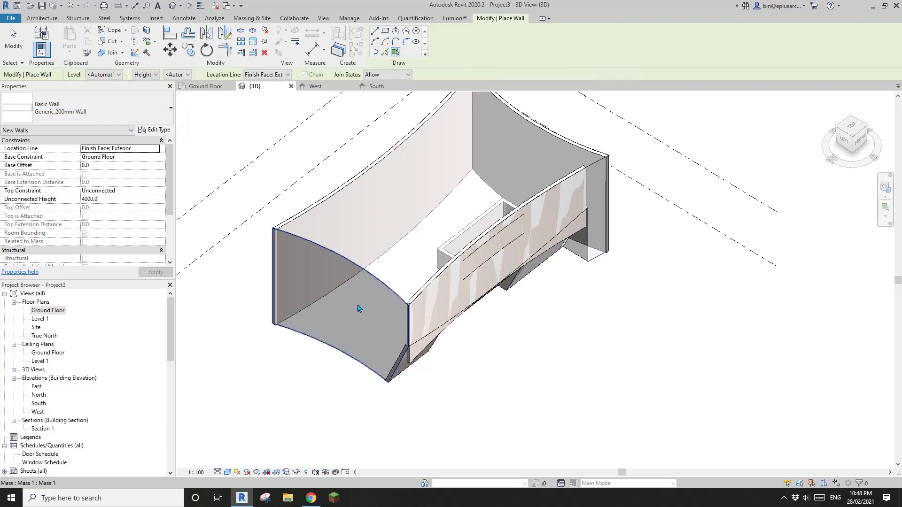
scroll(359, 309, up, 3)
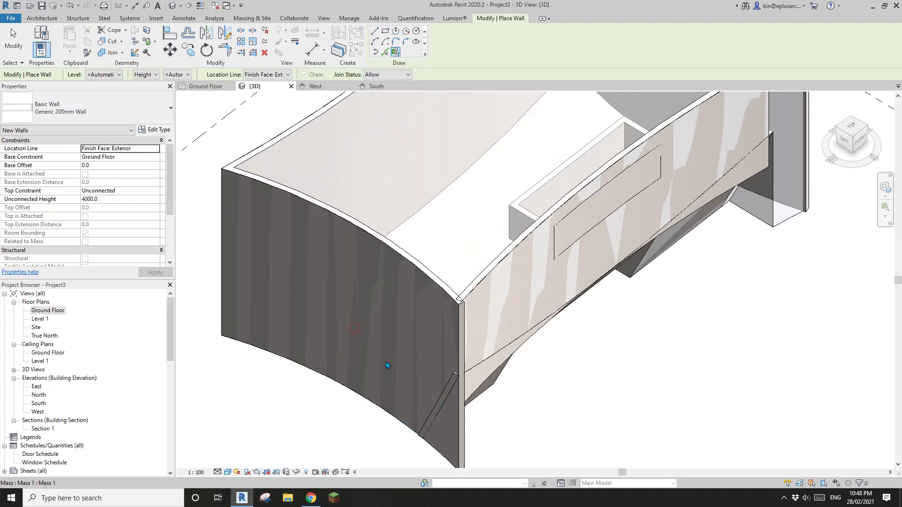
click(386, 364)
Examine the new west end wall where it meets the sloped front, and view the house from both ends.
shift+middle_drag(386, 365, 493, 278)
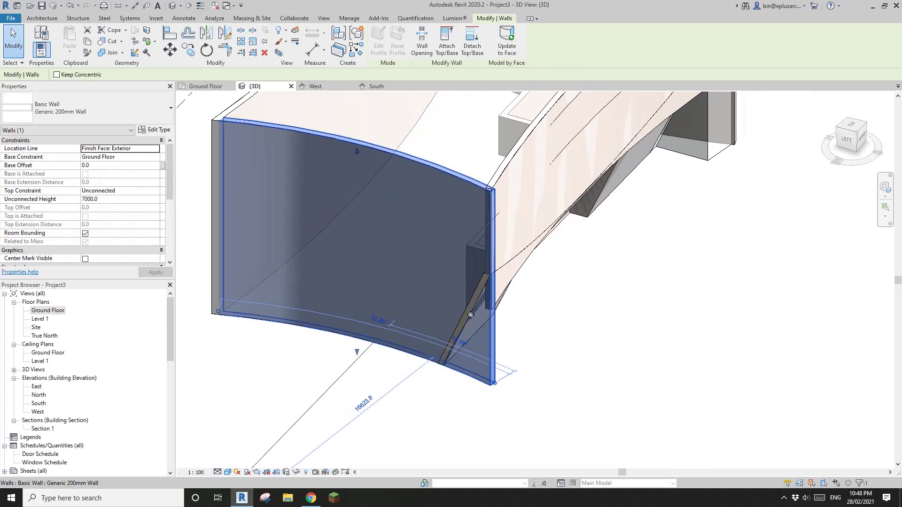
shift+middle_drag(490, 297, 475, 347)
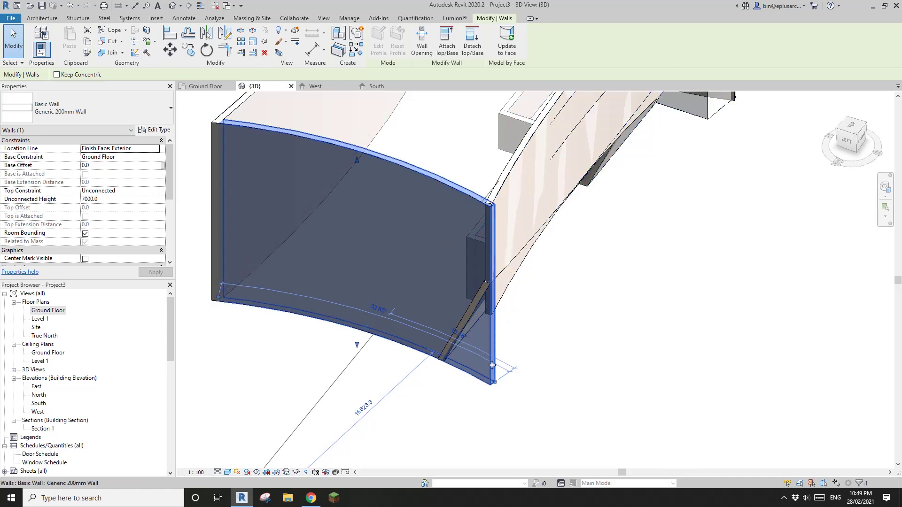
click(531, 347)
scroll(531, 347, down, 2)
middle_drag(531, 347, 413, 315)
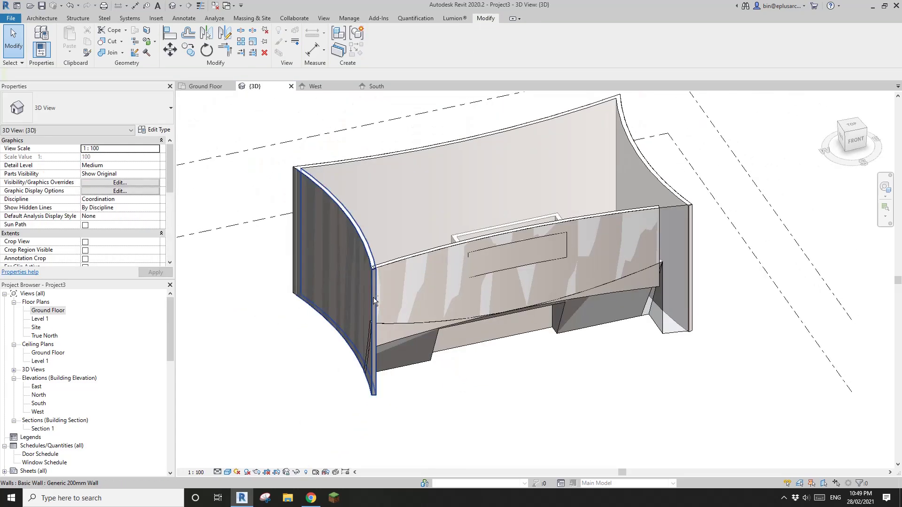
scroll(437, 309, down, 1)
shift+middle_drag(469, 320, 466, 356)
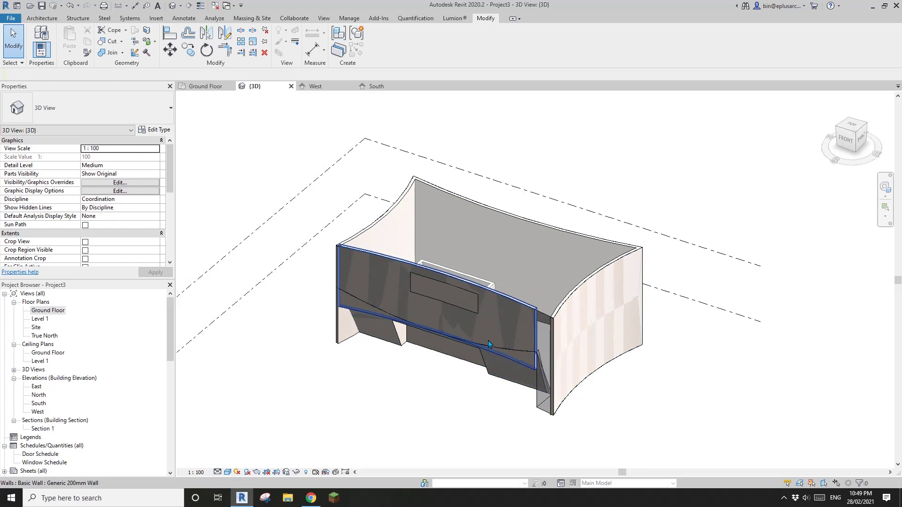
shift+middle_drag(489, 320, 533, 290)
scroll(550, 366, up, 3)
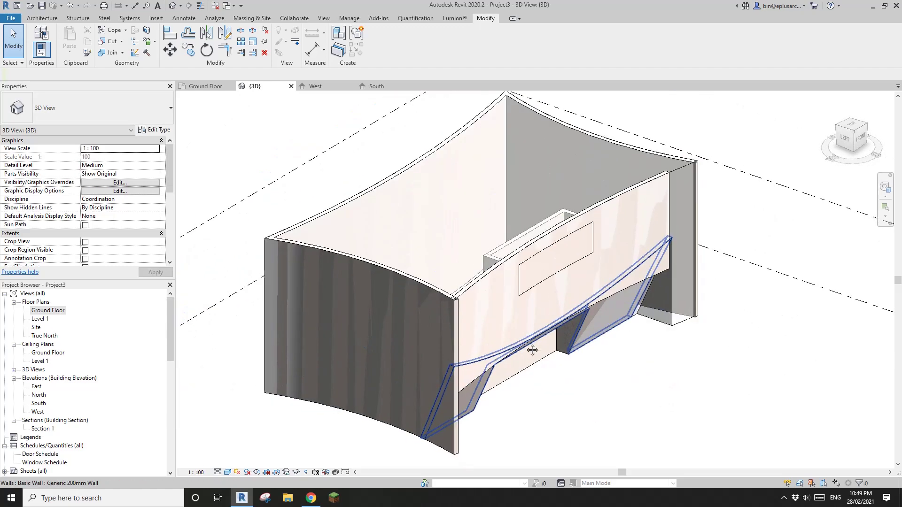